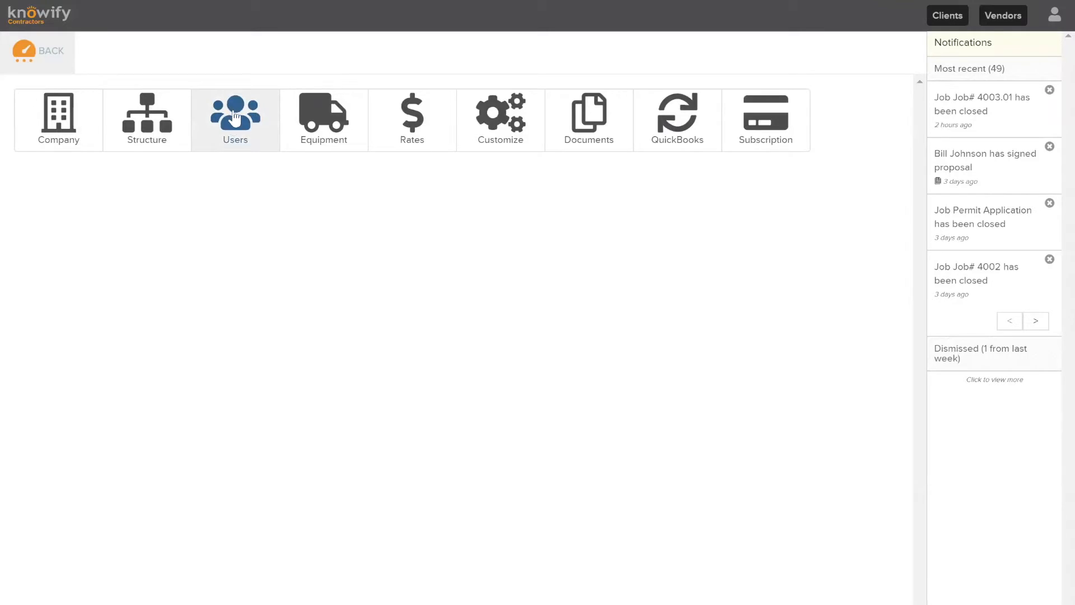
# Go to the Users list and open the Add New User dialog
pyautogui.click(240, 118)
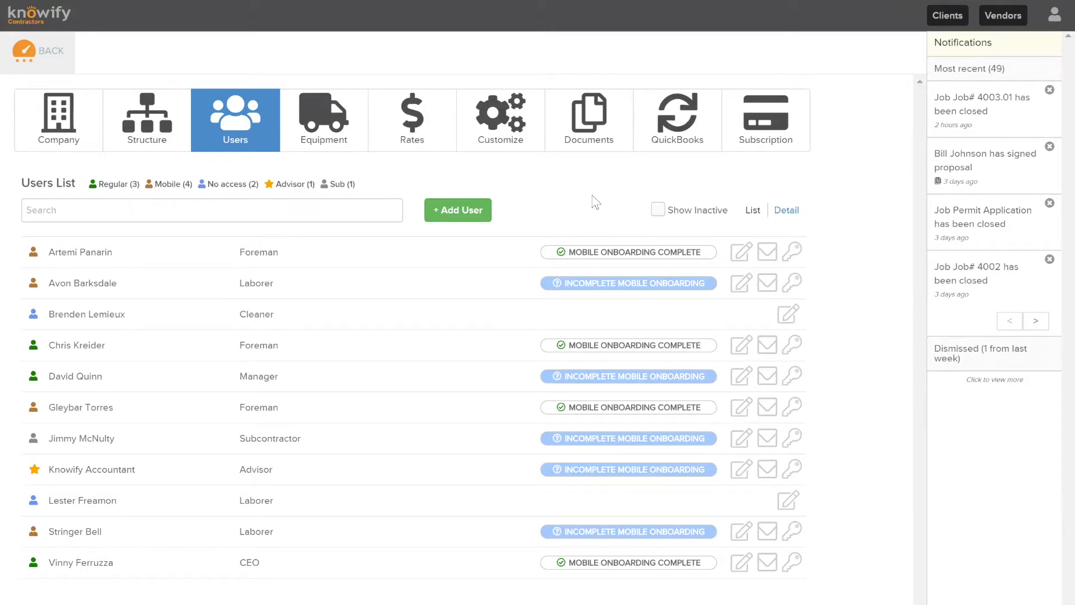
pyautogui.click(475, 209)
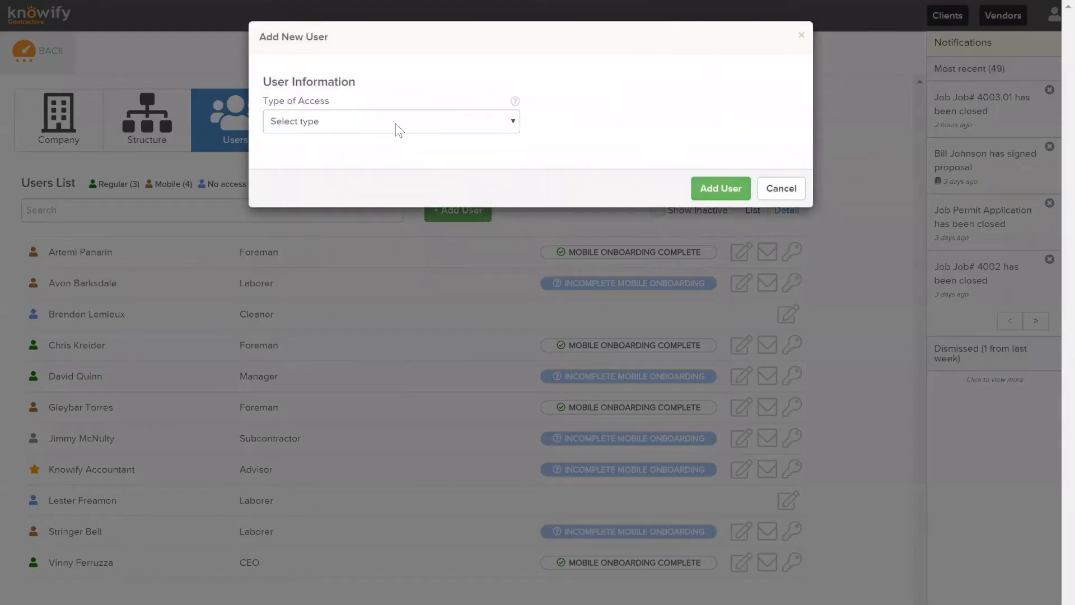
# Set Type of Access to 'User with mobile access to Knowify only'
pyautogui.click(397, 128)
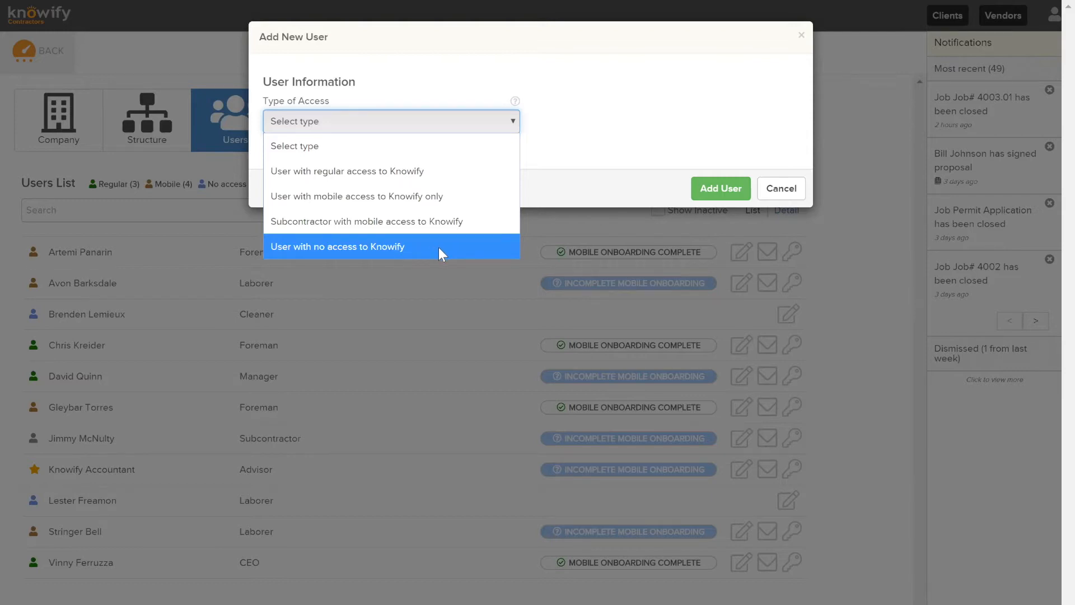
pyautogui.click(409, 197)
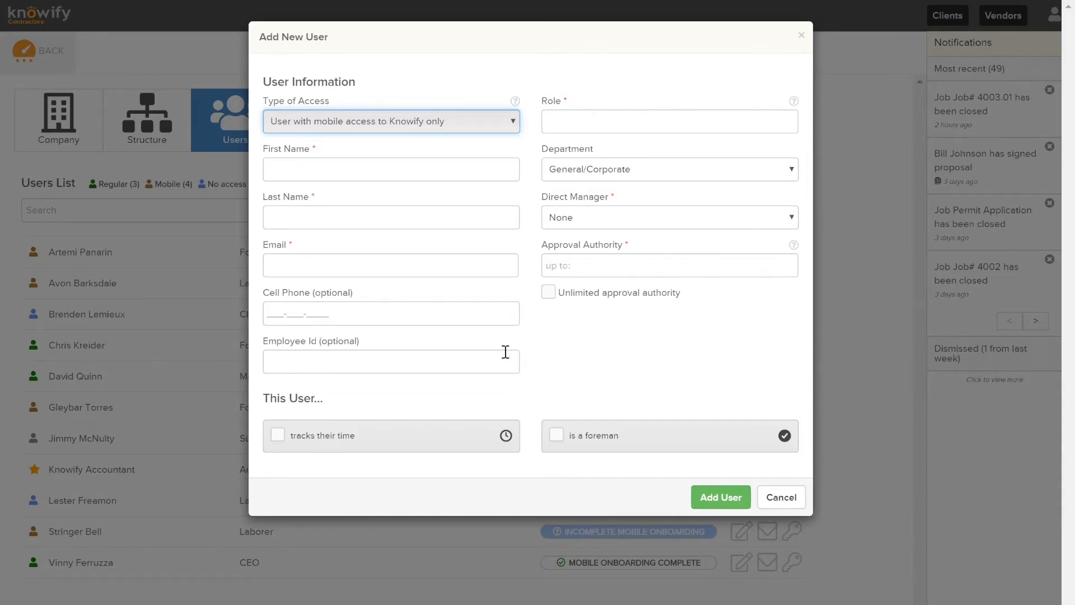
# Tick 'tracks their time' under This User for the mobile user
pyautogui.click(330, 443)
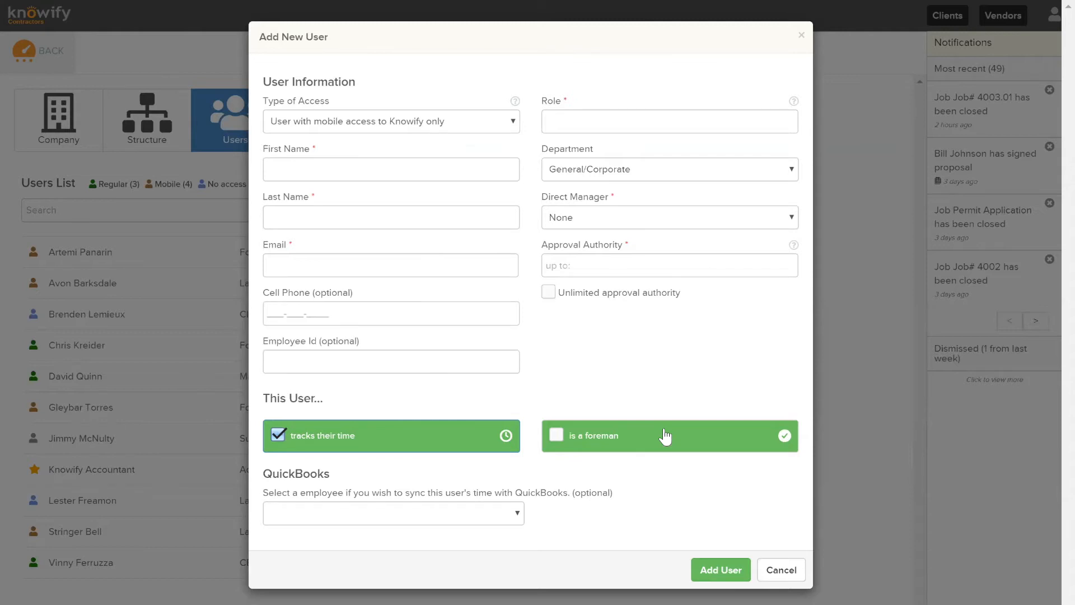
# Switch access to 'User with regular access to Knowify' and tick 'is a foreman or can approve time cards'
pyautogui.click(471, 126)
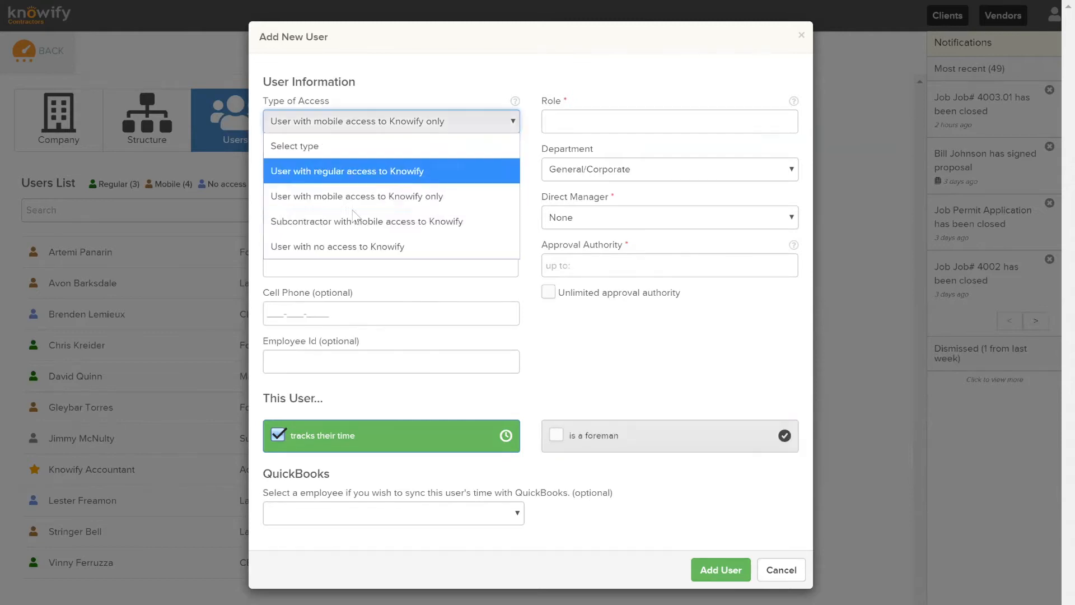
pyautogui.click(421, 168)
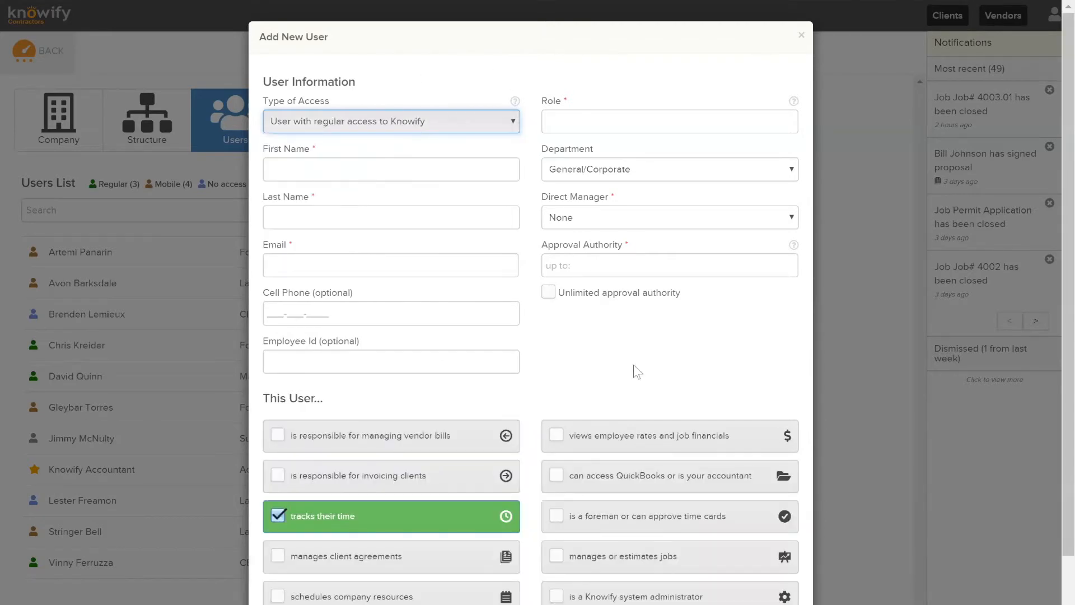
pyautogui.click(565, 514)
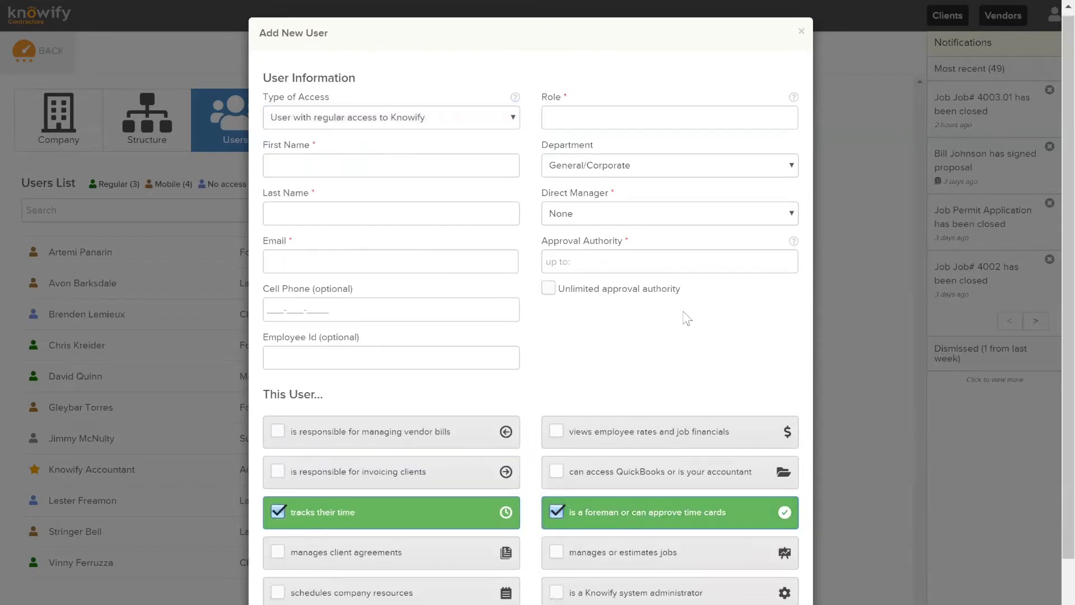
pyautogui.scroll(-2, 644, 336)
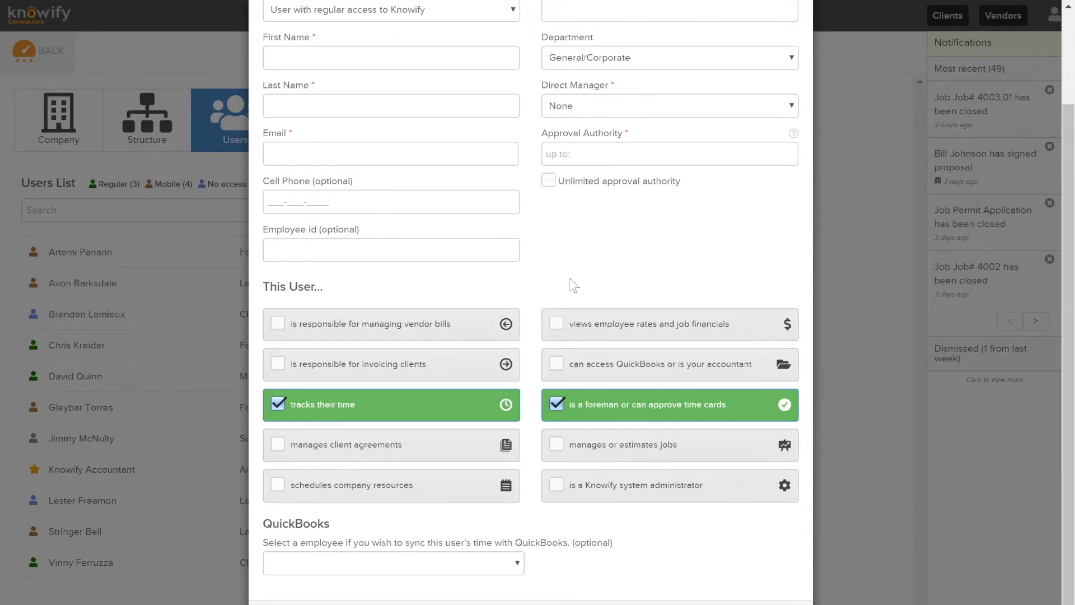
pyautogui.click(687, 312)
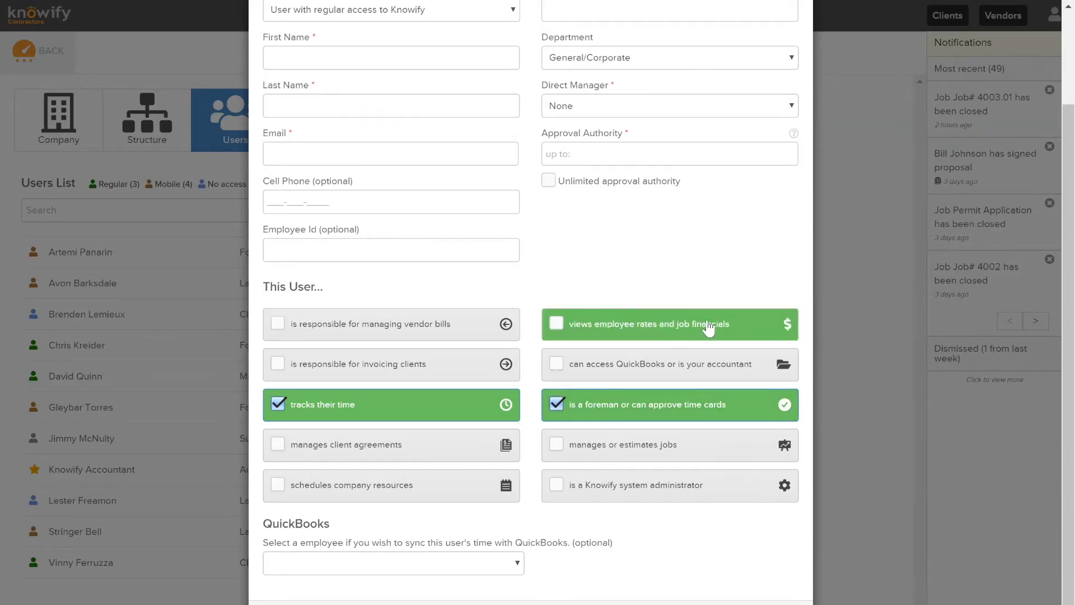
# Leave employee rates and job financials unticked; tick 'invoicing clients' and 'managing vendor bills'
pyautogui.click(669, 346)
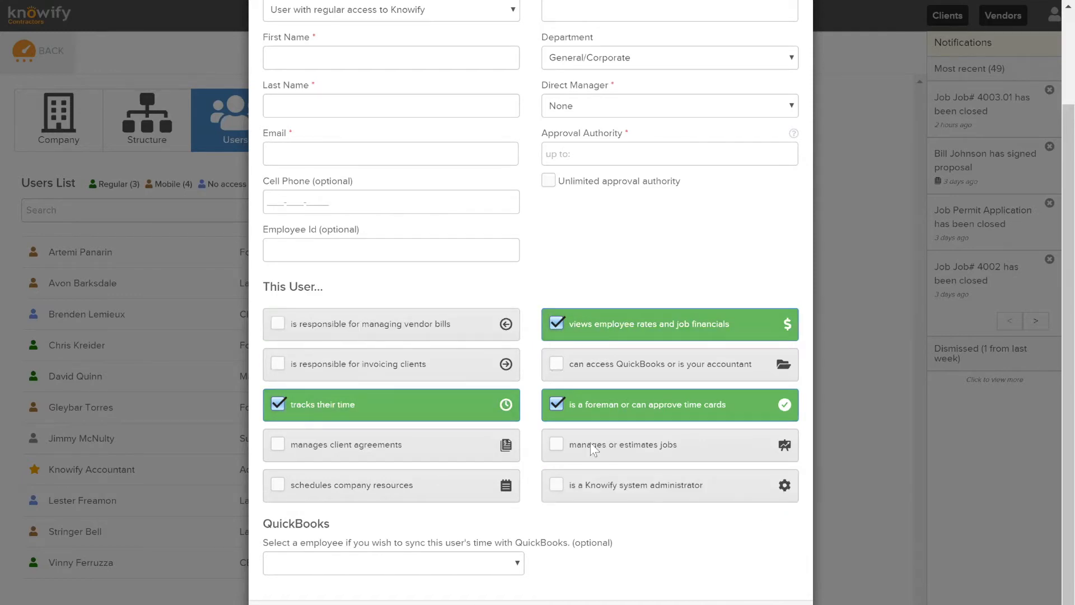
pyautogui.click(580, 330)
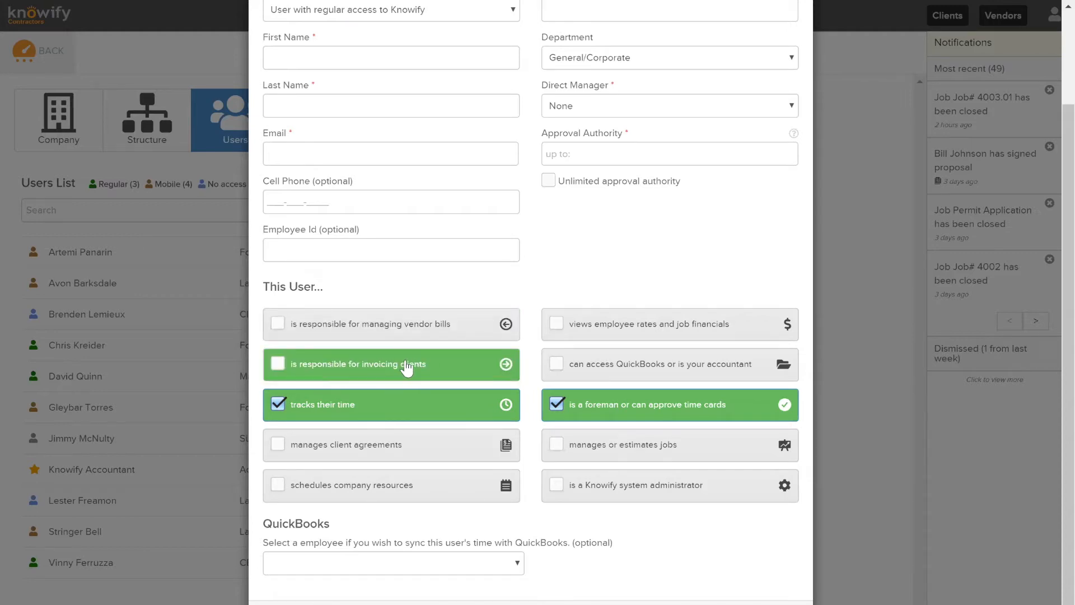
pyautogui.click(372, 370)
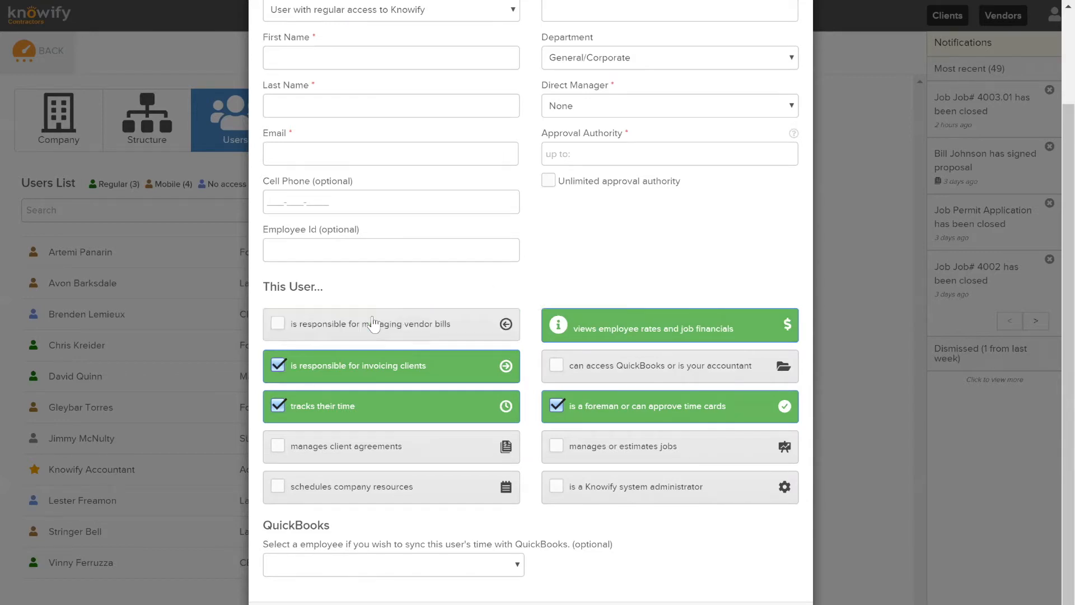
pyautogui.click(392, 314)
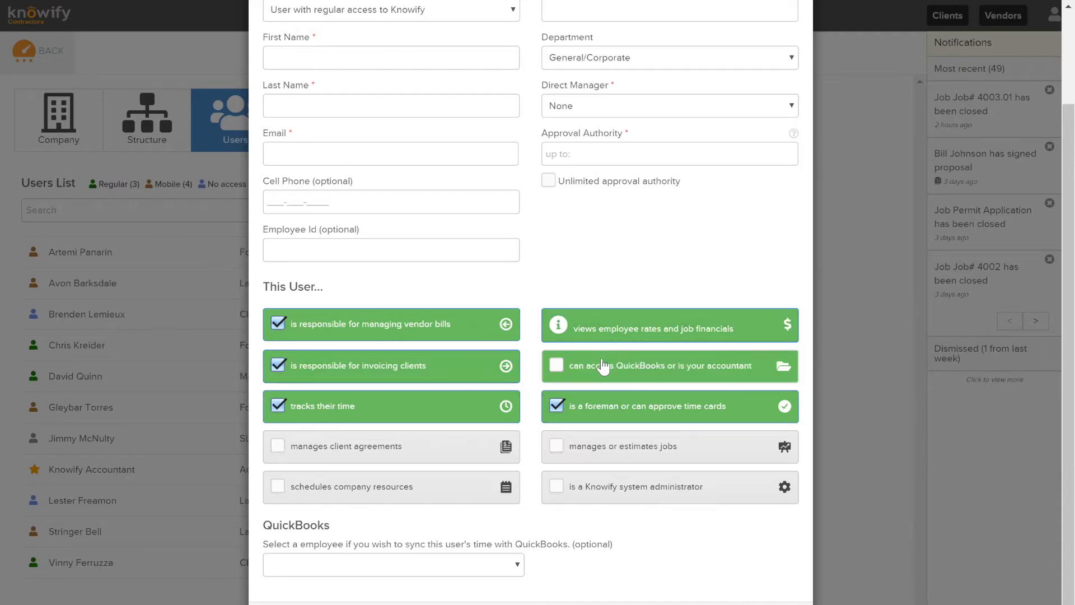
# From the dashboard, go to More > QuickBooks and view the Expenses Defaults tab
pyautogui.click(62, 20)
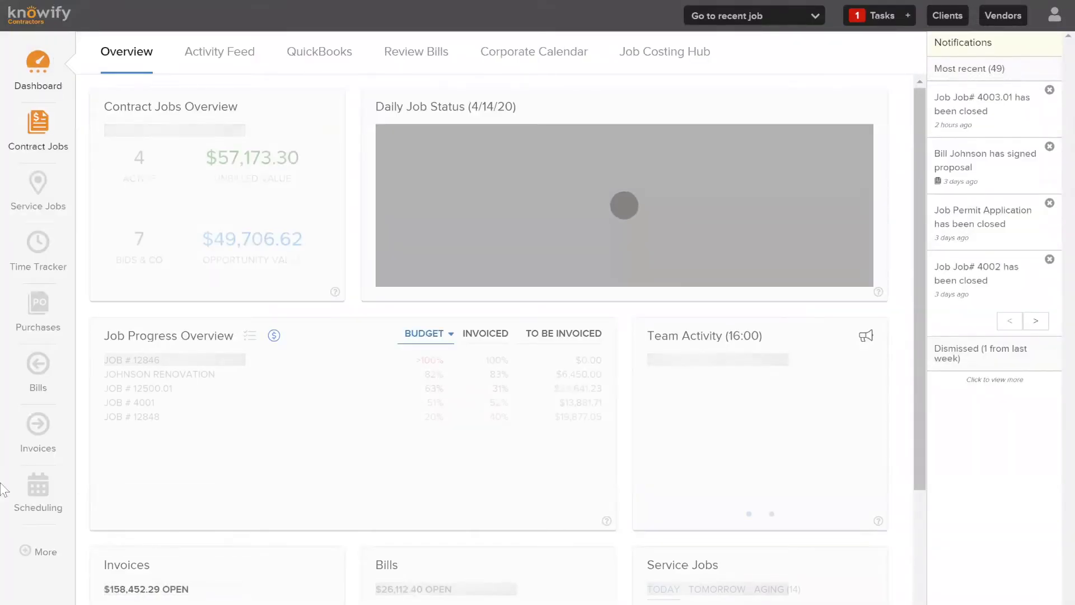
pyautogui.click(40, 552)
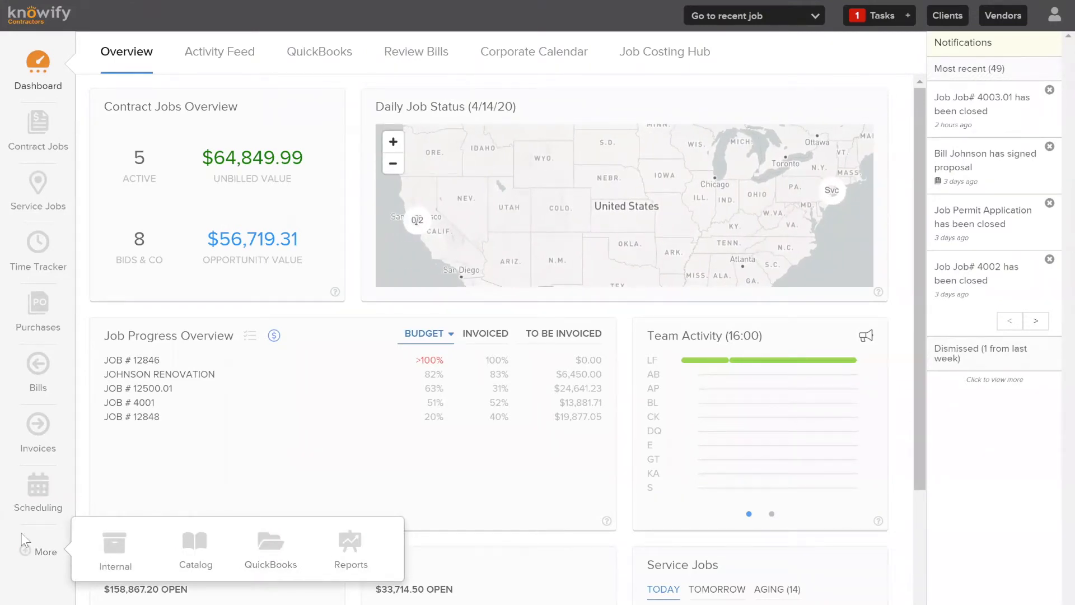
pyautogui.click(271, 551)
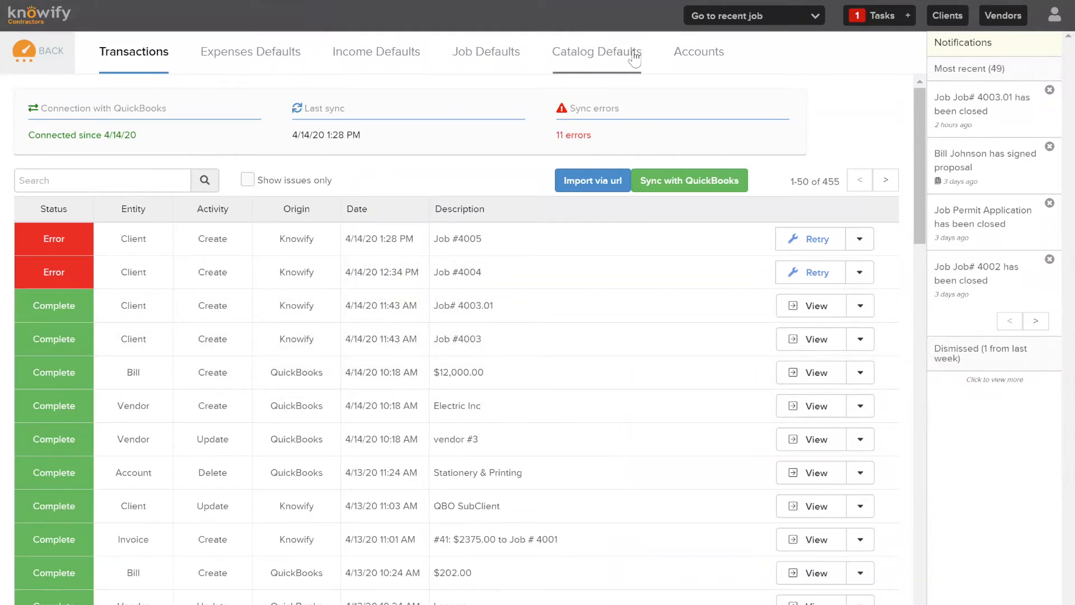
pyautogui.click(261, 55)
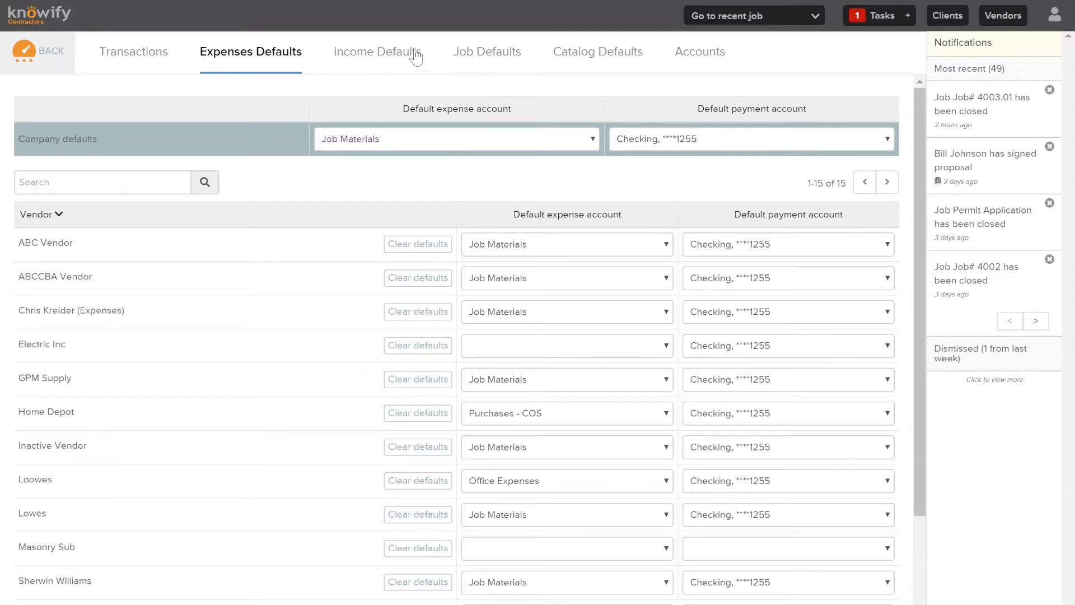
# Review the Job Defaults and Catalog Defaults tabs, then start a new user from Admin Section > Users
pyautogui.click(491, 57)
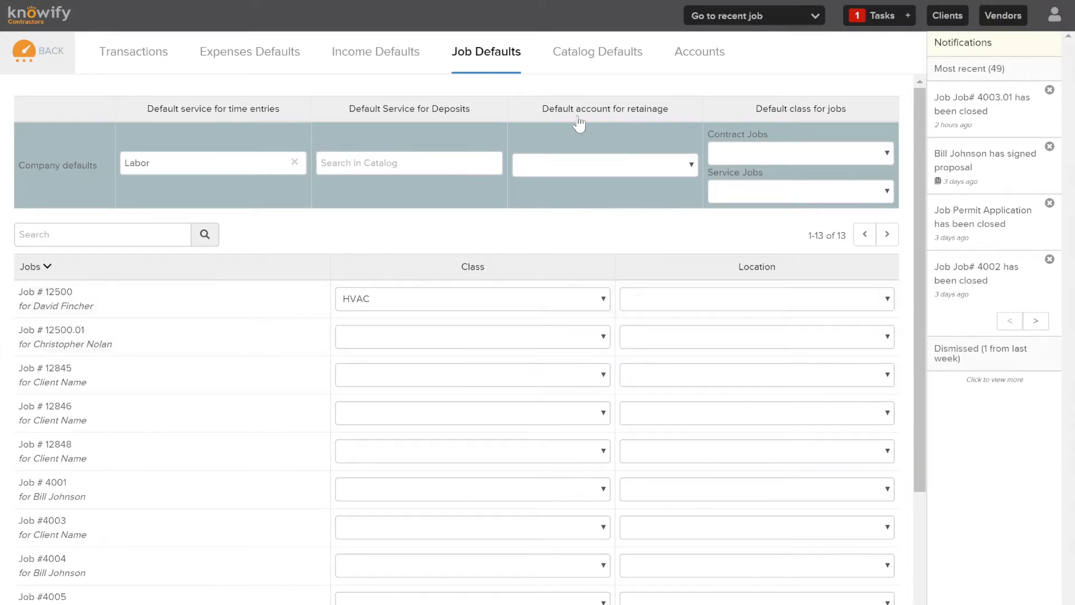
pyautogui.click(582, 54)
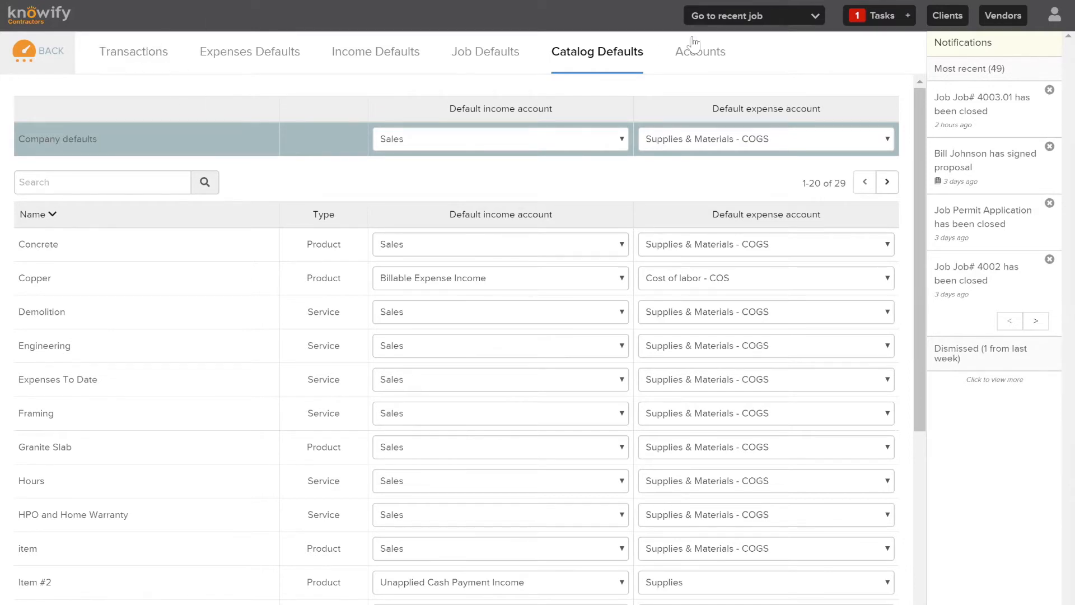
pyautogui.click(1055, 18)
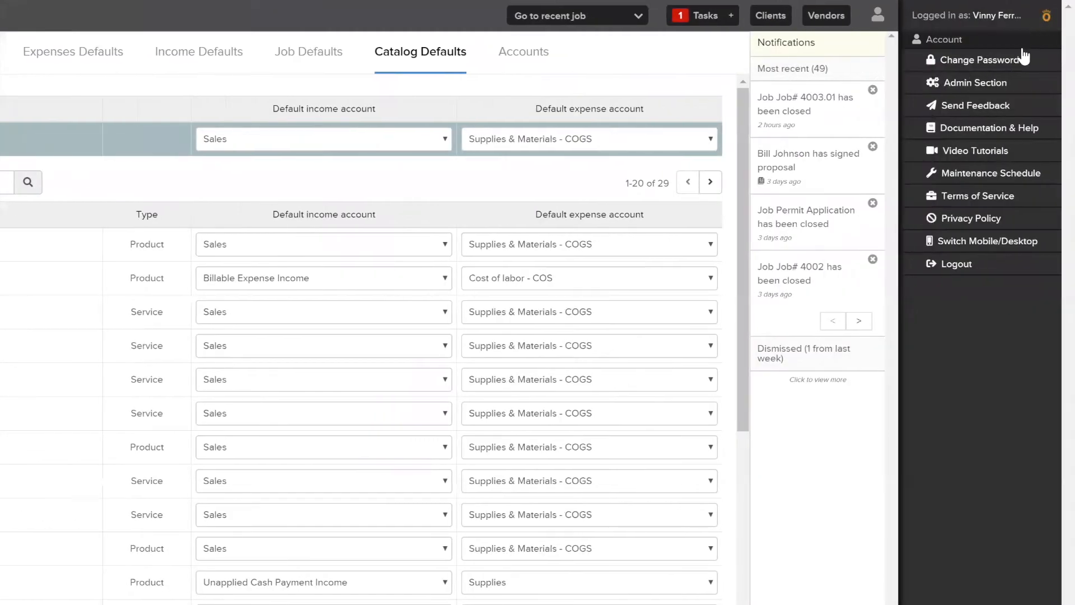
pyautogui.click(1006, 86)
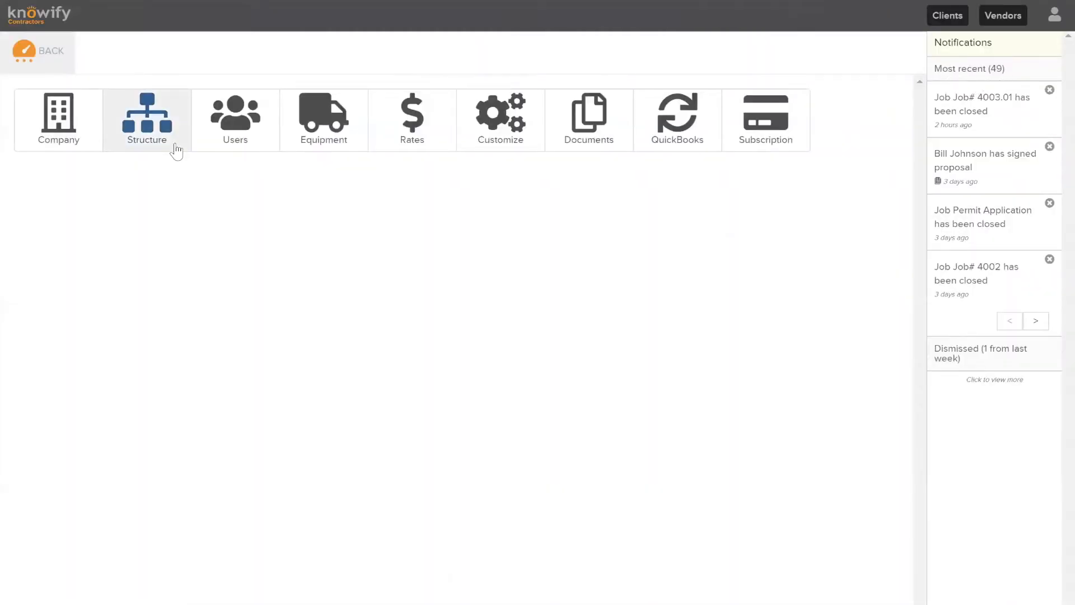
pyautogui.click(200, 130)
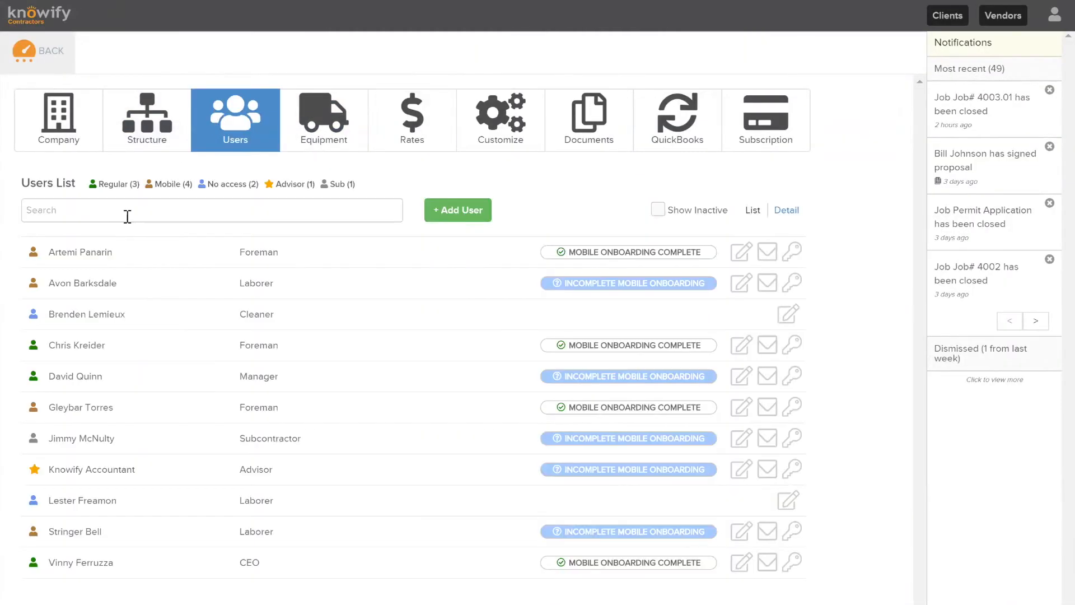
pyautogui.click(466, 203)
# Give regular access; tick vendor bills, invoicing clients, time tracking, QuickBooks access and foreman approval
pyautogui.click(429, 121)
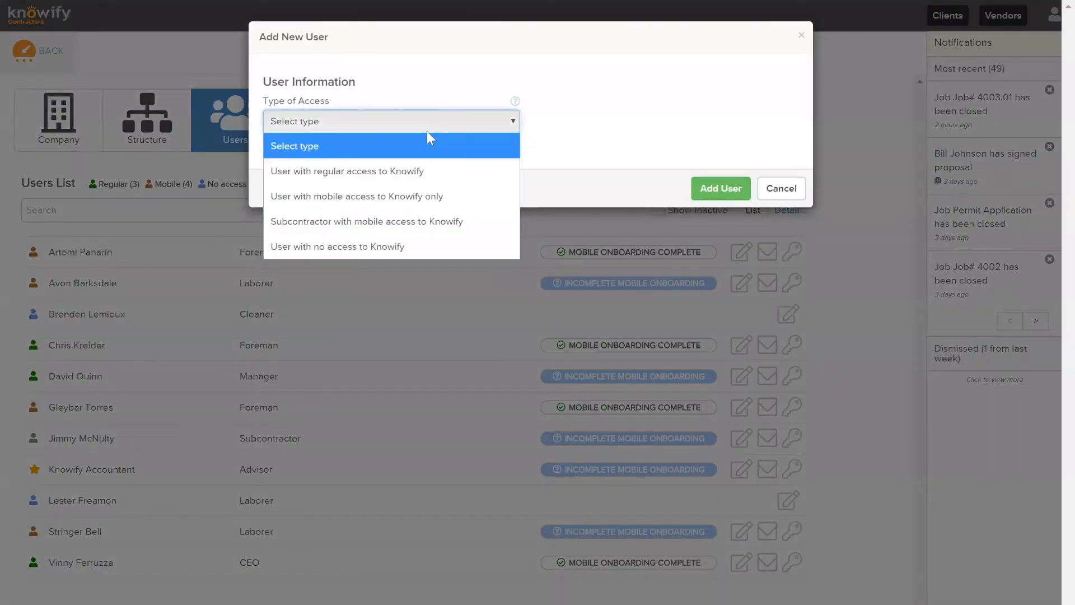
pyautogui.click(392, 171)
pyautogui.click(411, 444)
pyautogui.click(619, 442)
pyautogui.click(447, 473)
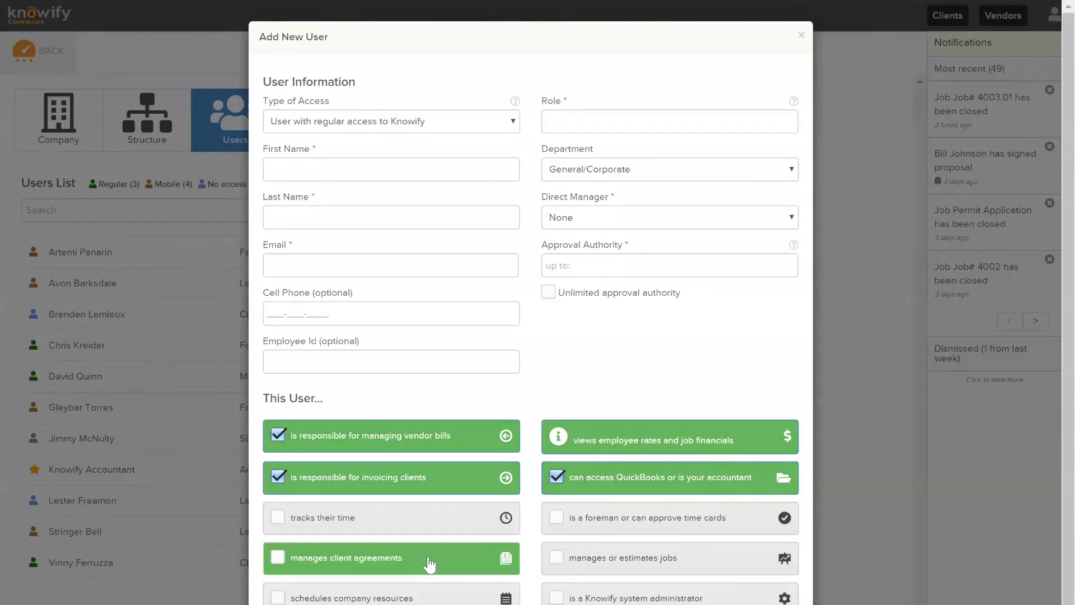
pyautogui.click(379, 514)
pyautogui.click(680, 526)
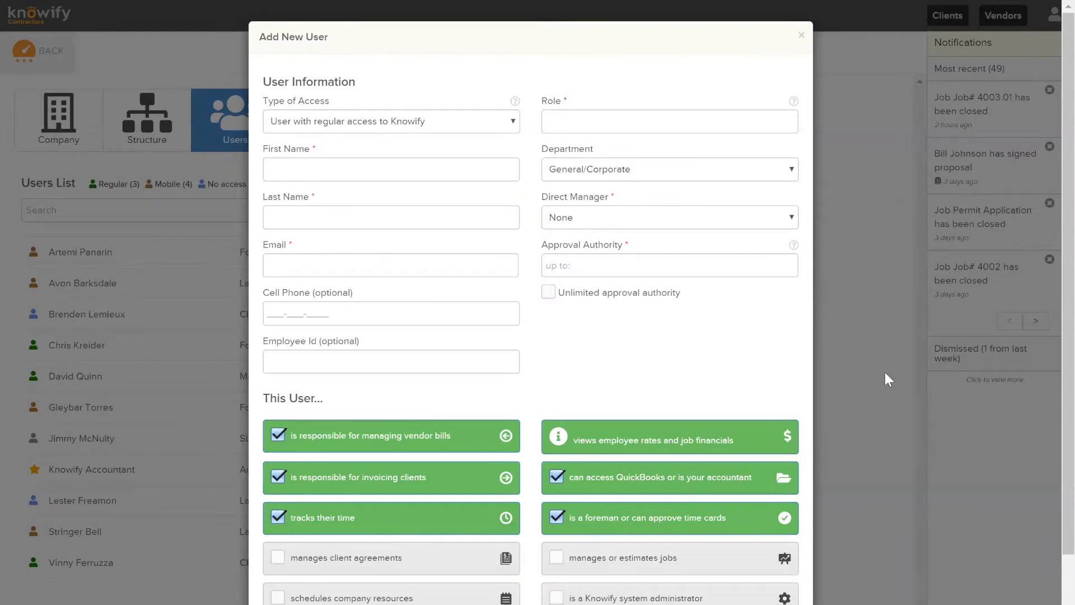
# Also tick manages or estimates jobs, client agreements, schedules company resources and Knowify system administrator
pyautogui.scroll(-1, 885, 373)
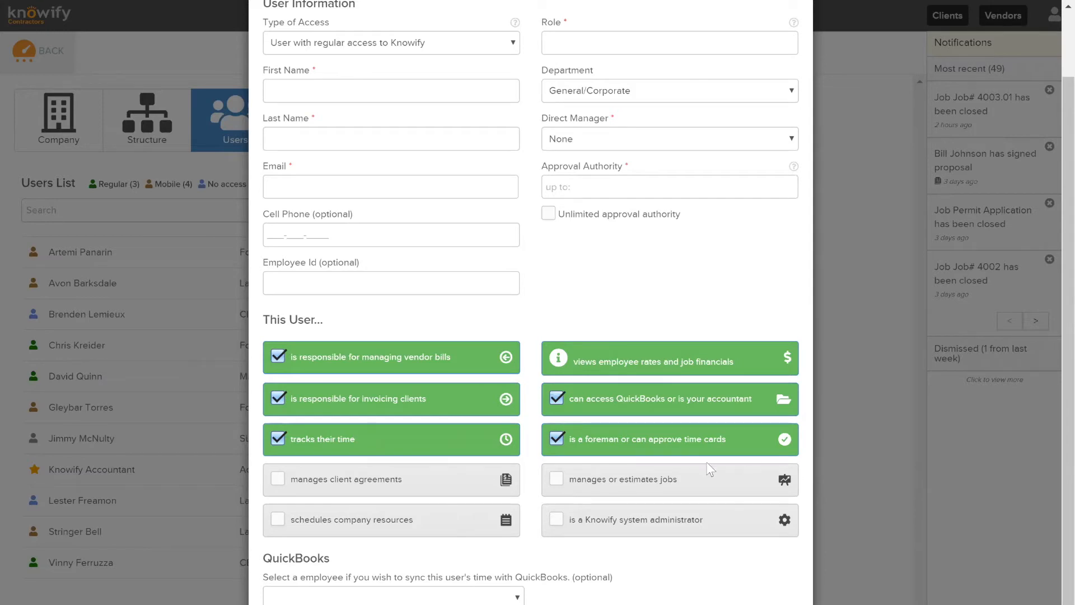
pyautogui.click(672, 476)
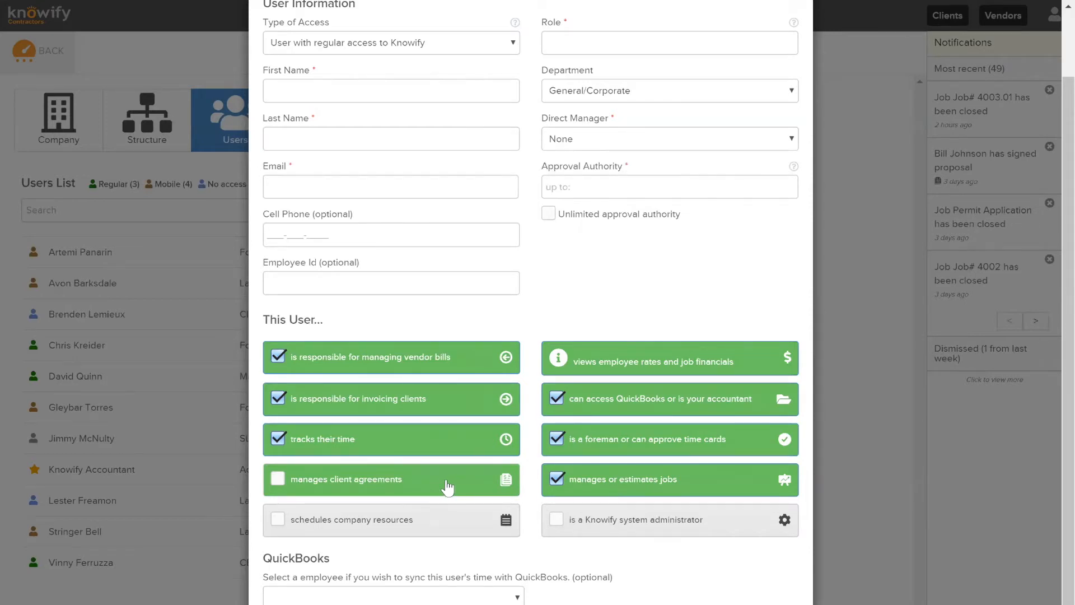
pyautogui.click(417, 476)
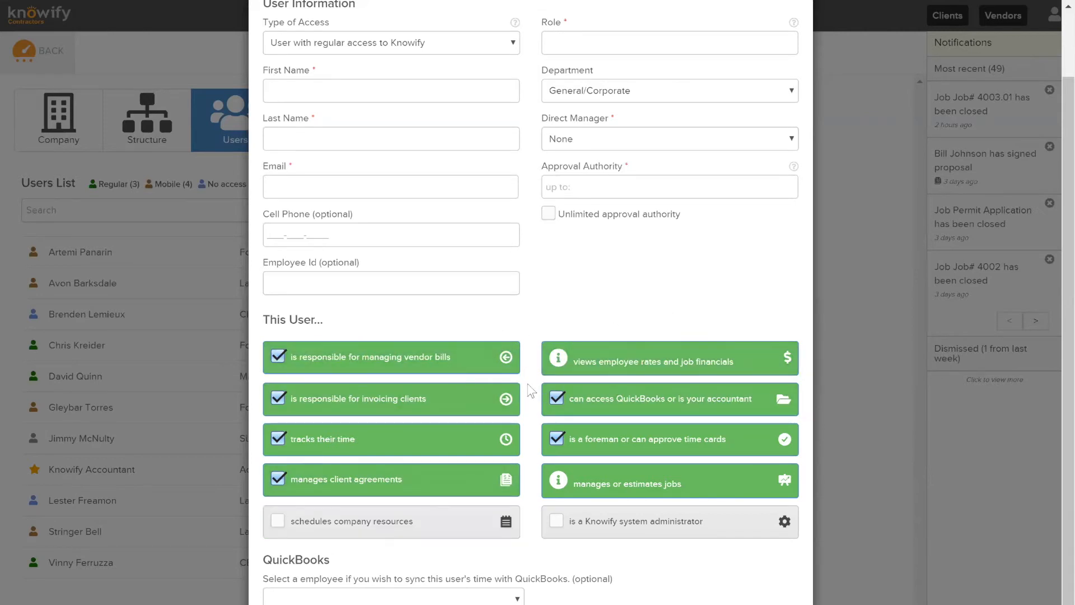
pyautogui.click(390, 530)
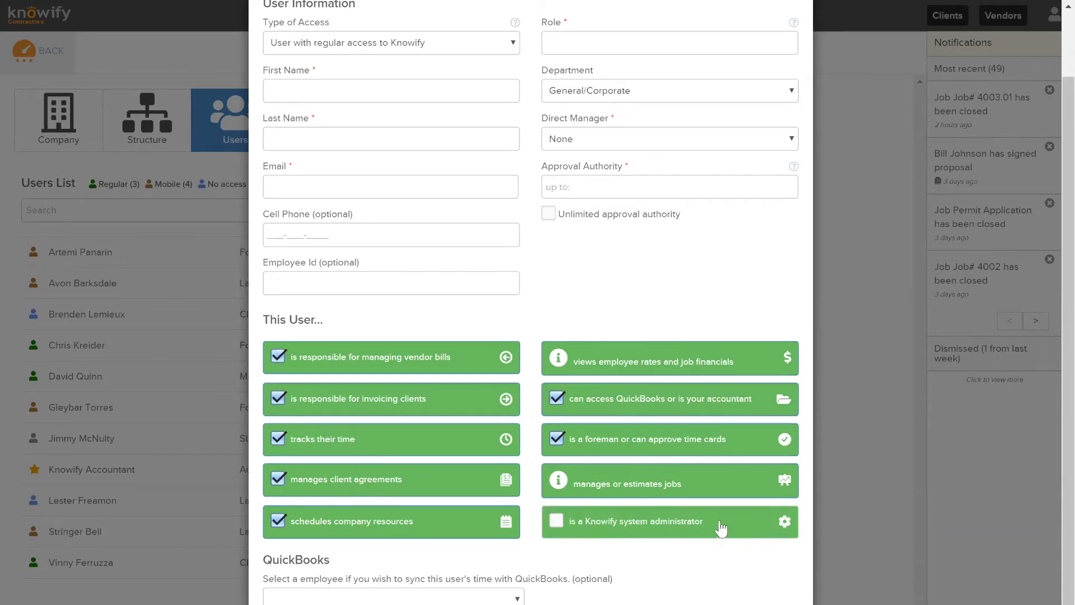
pyautogui.click(693, 531)
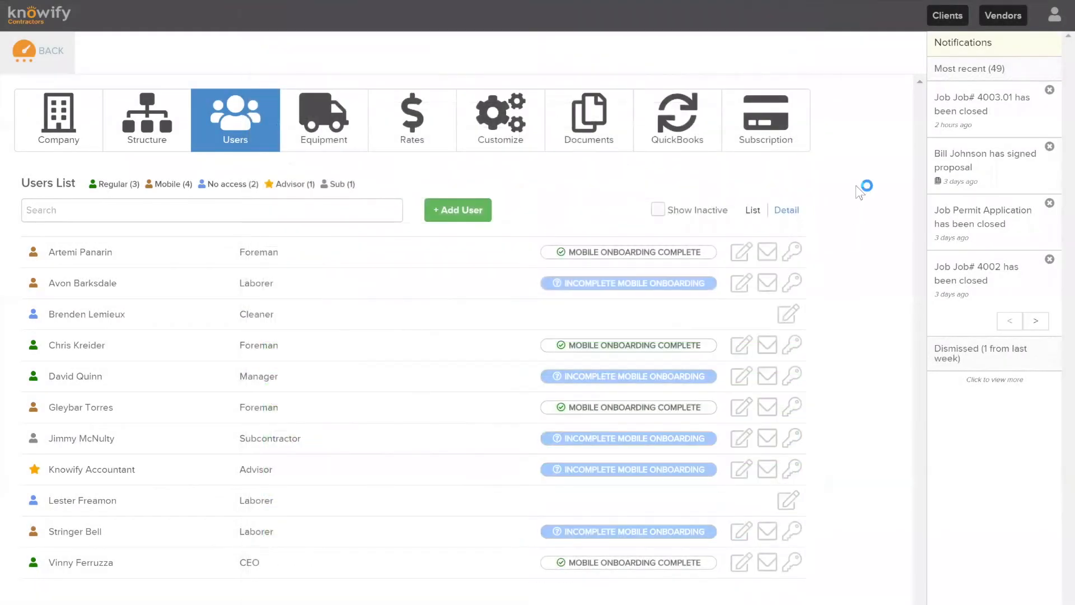
# Look over the Company information tab, then return to the Users list
pyautogui.click(65, 121)
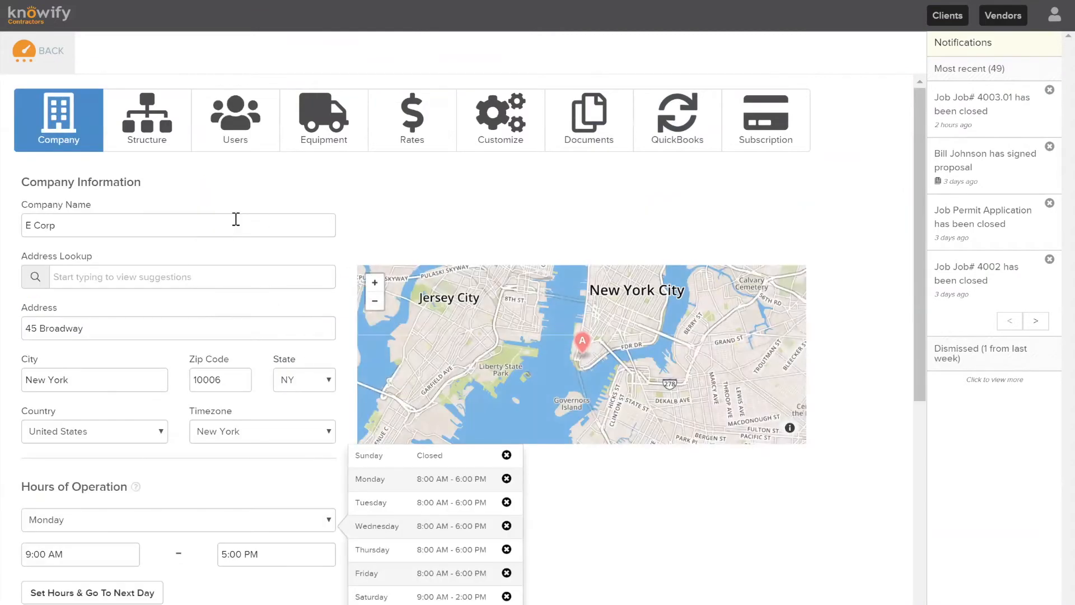
pyautogui.scroll(-2, 320, 180)
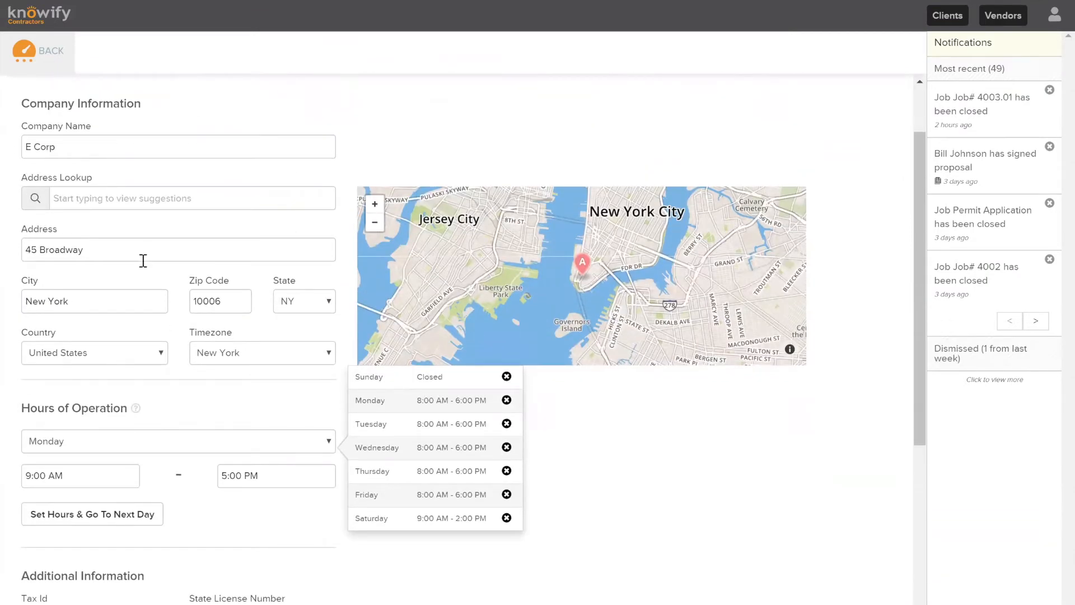
pyautogui.scroll(2, 415, 380)
pyautogui.scroll(2, 414, 381)
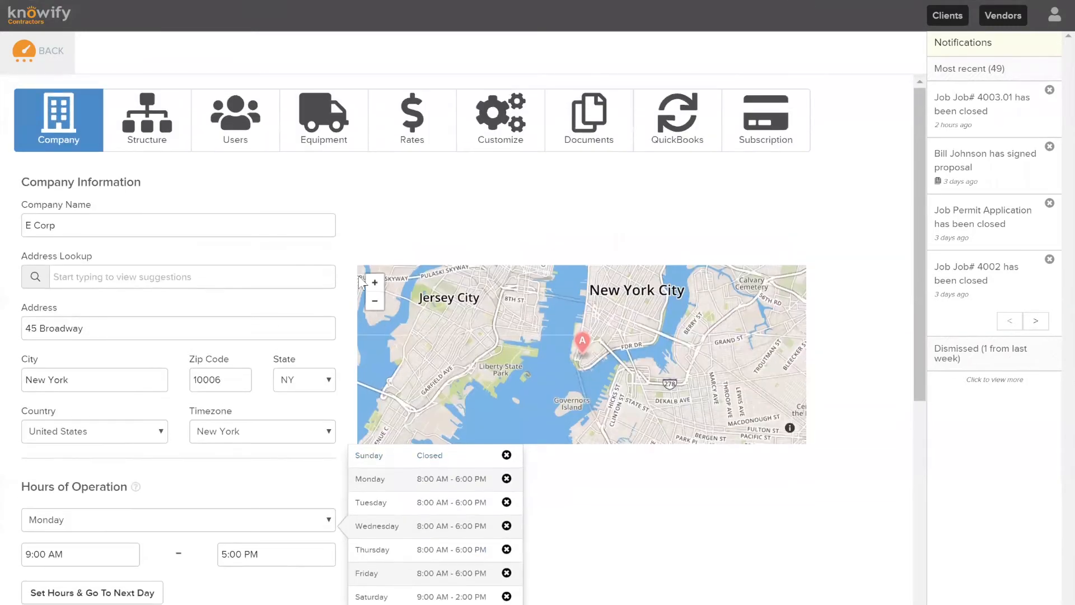
pyautogui.click(251, 109)
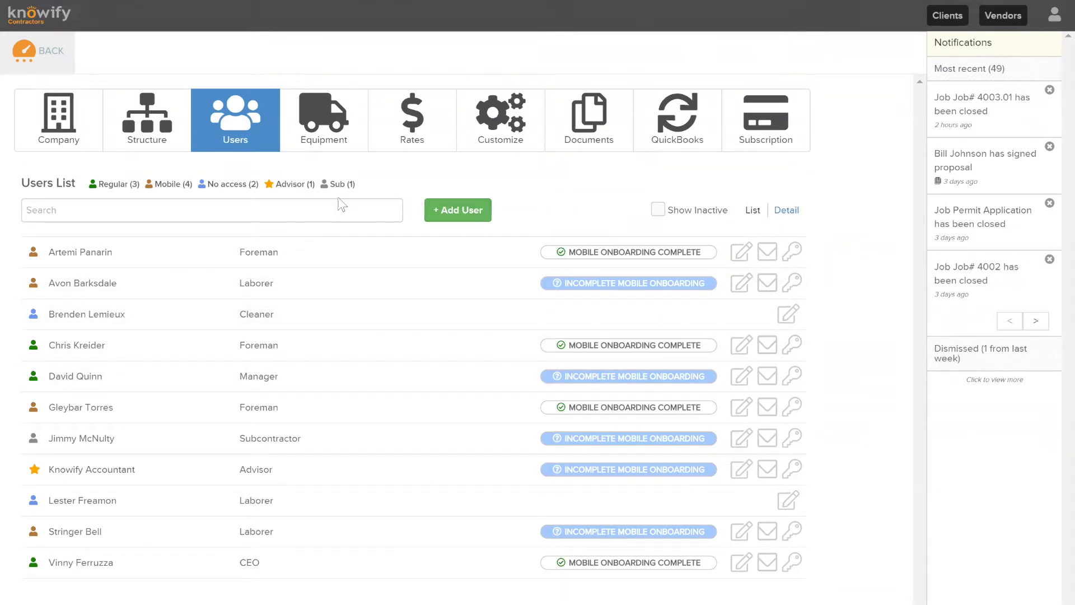
pyautogui.click(473, 211)
pyautogui.click(374, 120)
pyautogui.click(372, 171)
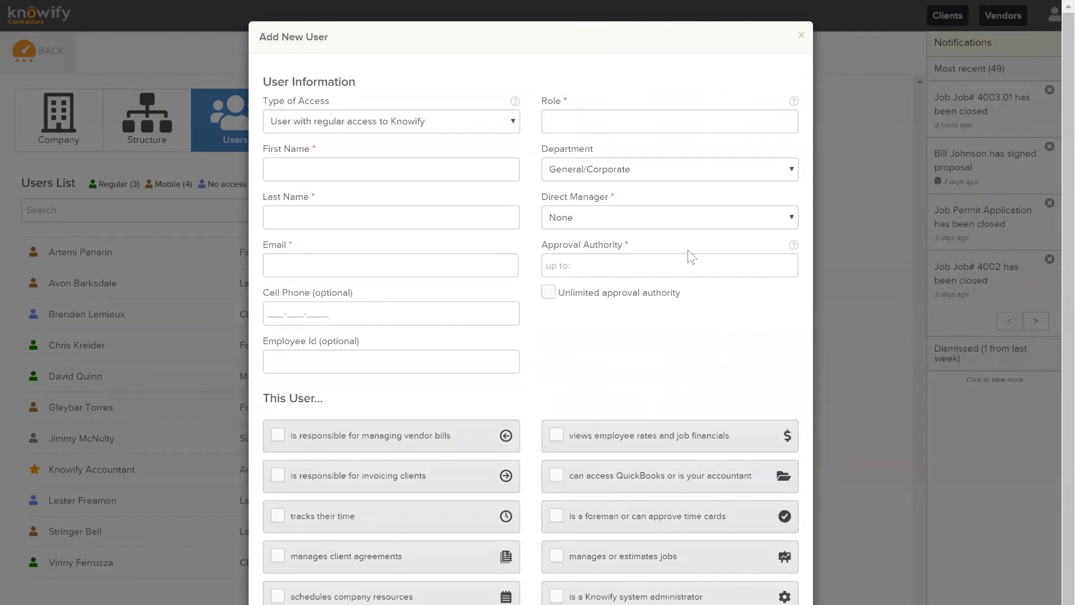
pyautogui.click(613, 265)
pyautogui.write('100')
pyautogui.click(602, 339)
pyautogui.click(624, 218)
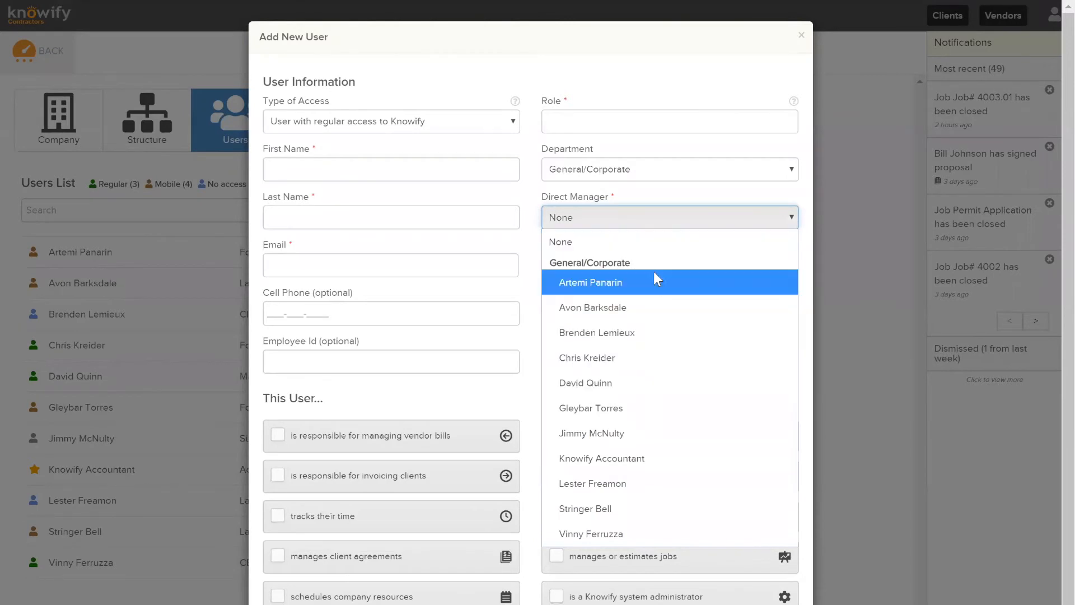
pyautogui.click(629, 383)
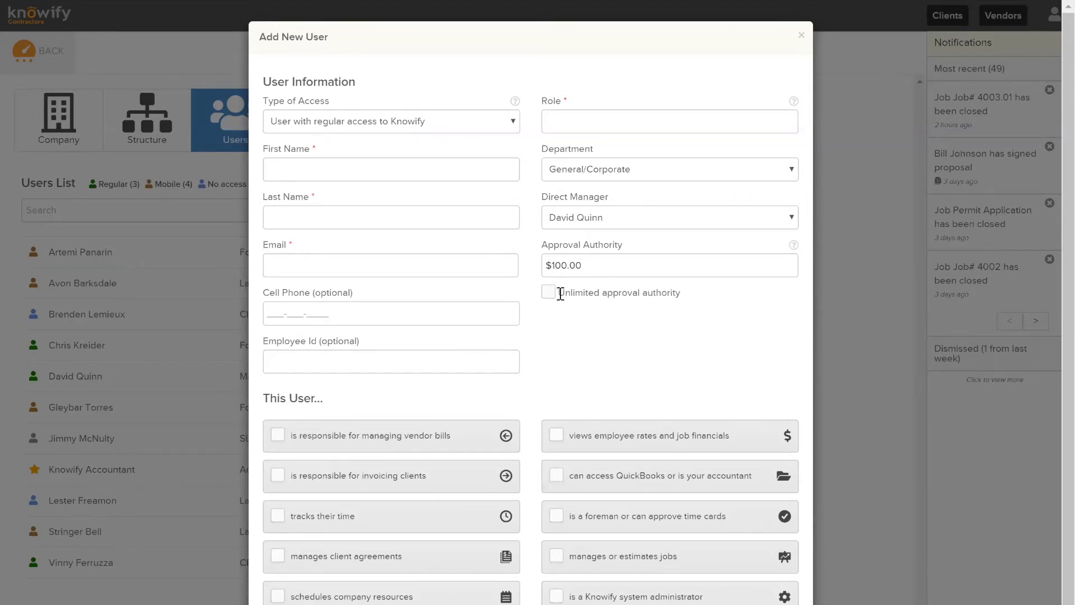
pyautogui.click(549, 291)
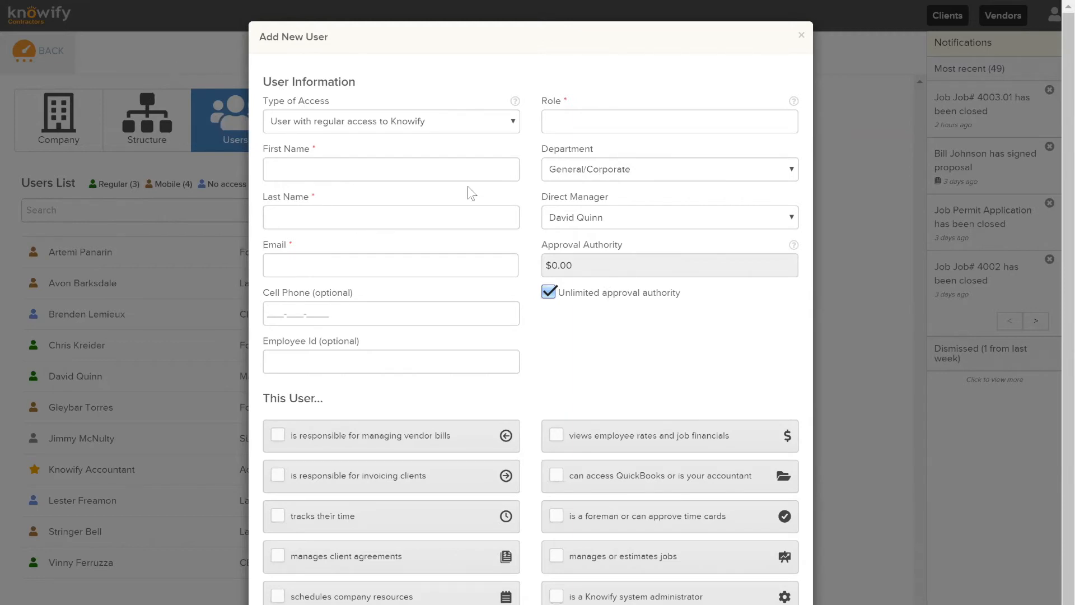
pyautogui.click(800, 36)
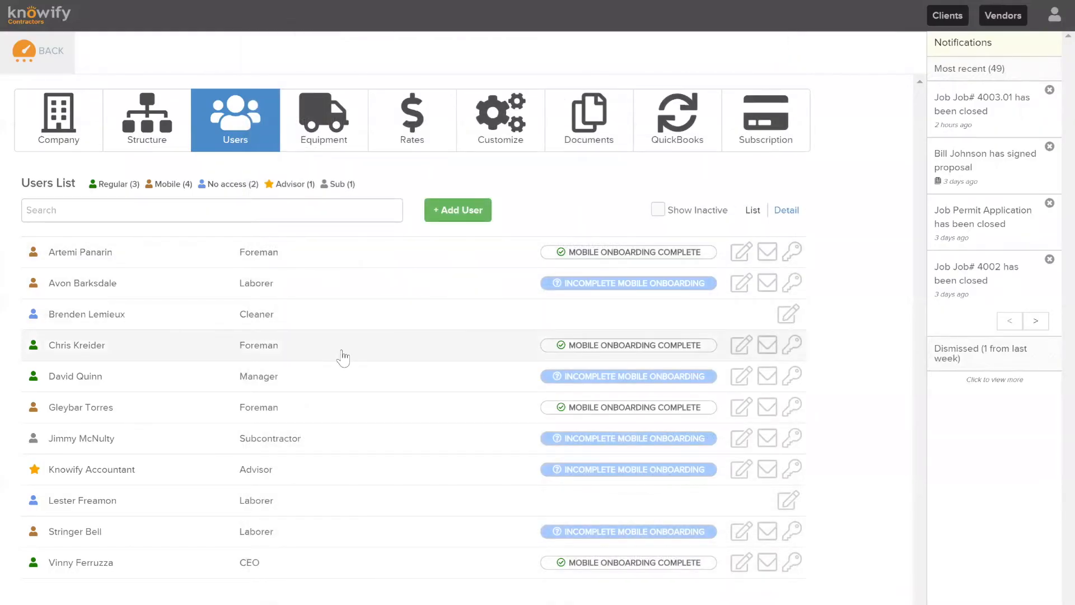
# Open the foreman user's Update User details, then go back to the Dashboard
pyautogui.click(346, 350)
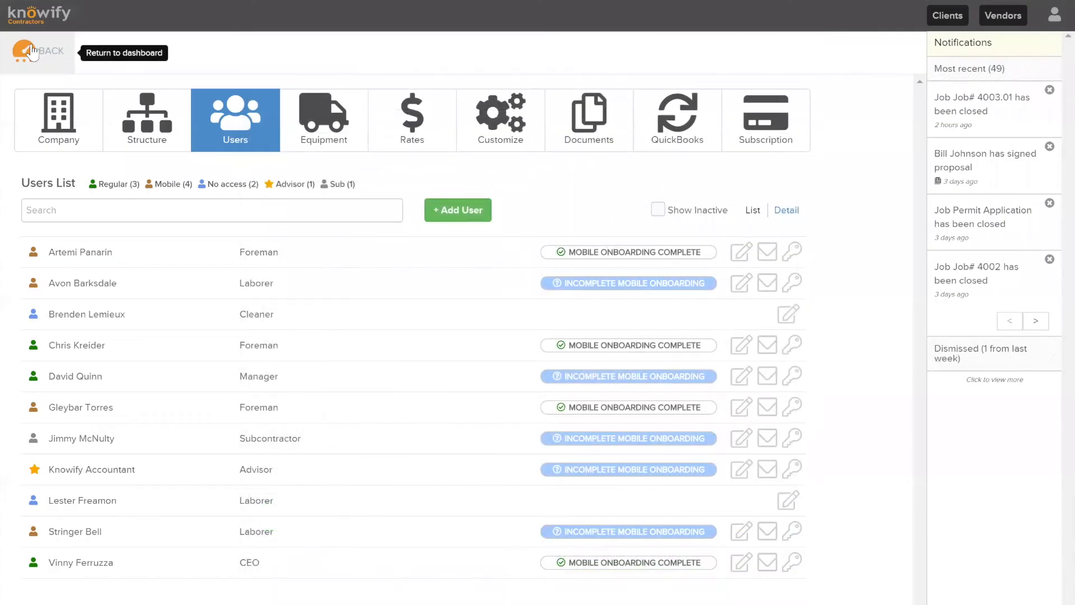
pyautogui.click(31, 48)
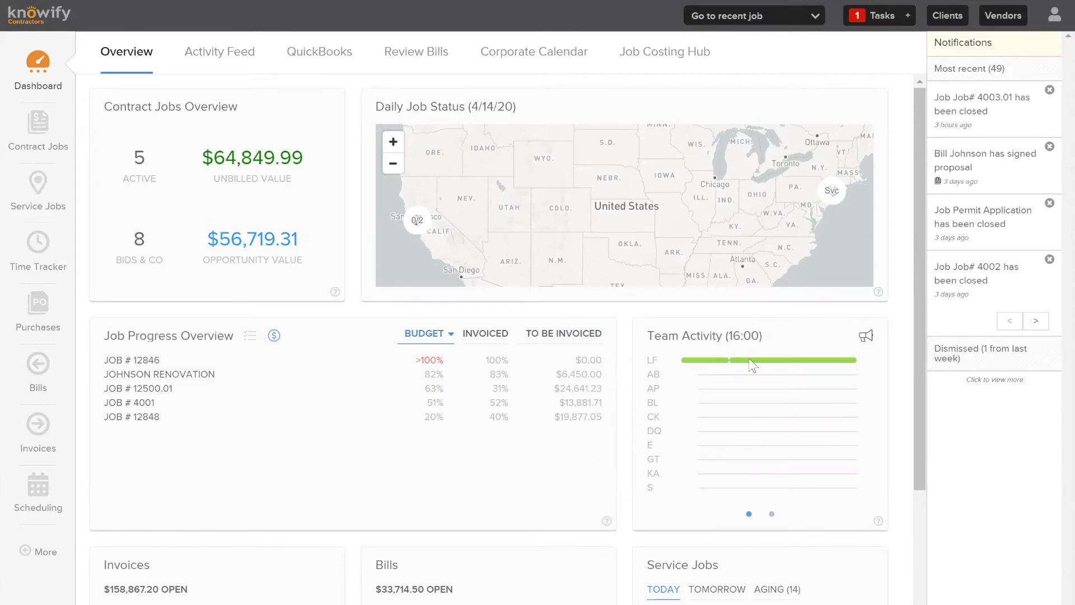
# Expand More in the sidebar, then choose Admin Section from the account menu
pyautogui.scroll(-2, 683, 386)
pyautogui.scroll(-2, 291, 500)
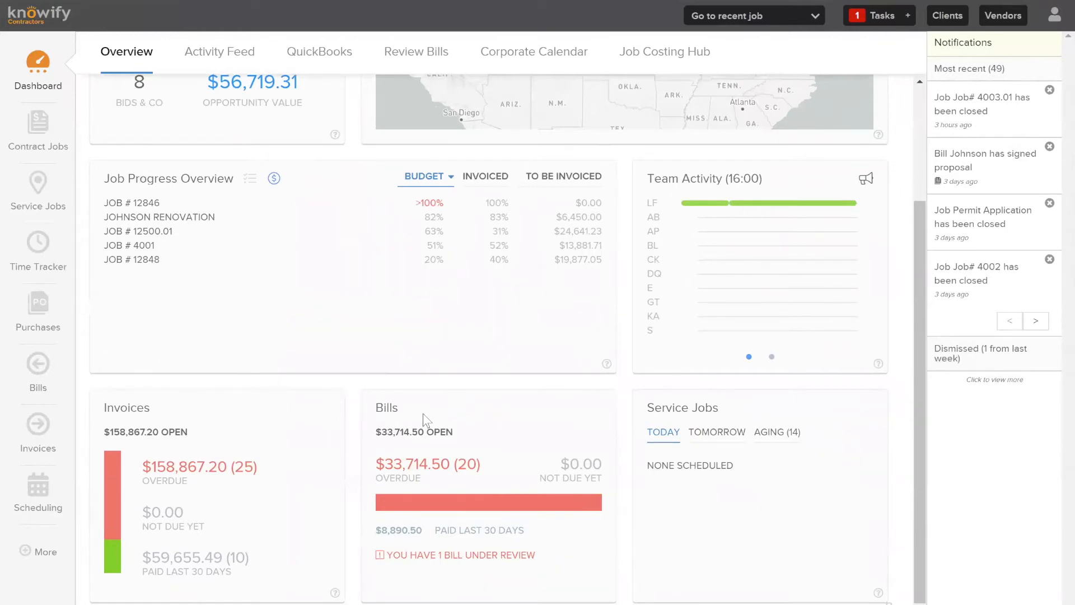
pyautogui.click(35, 551)
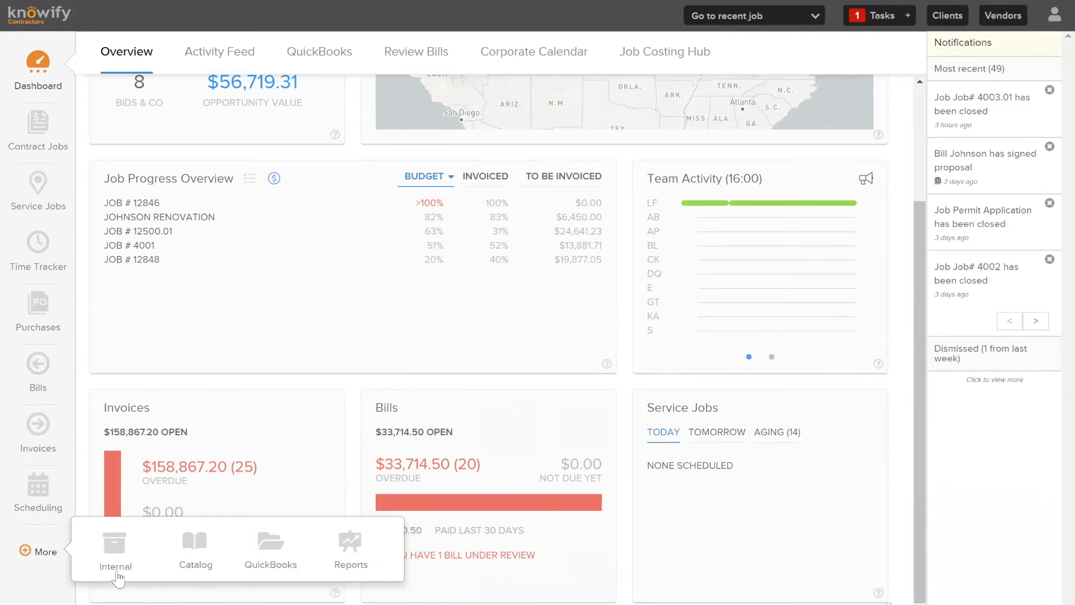
pyautogui.scroll(3, 712, 489)
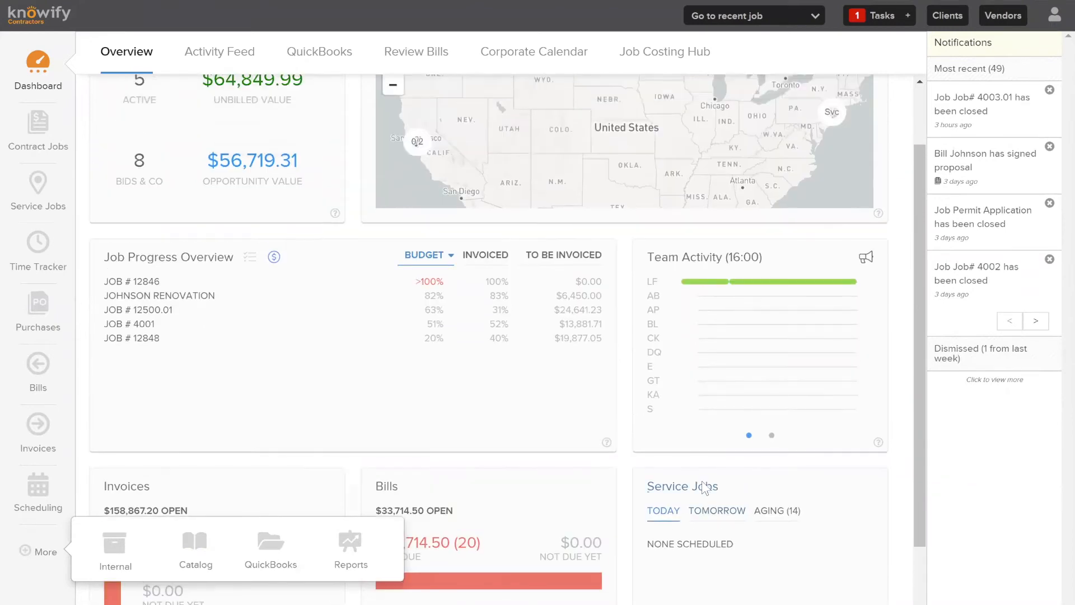
pyautogui.click(1054, 15)
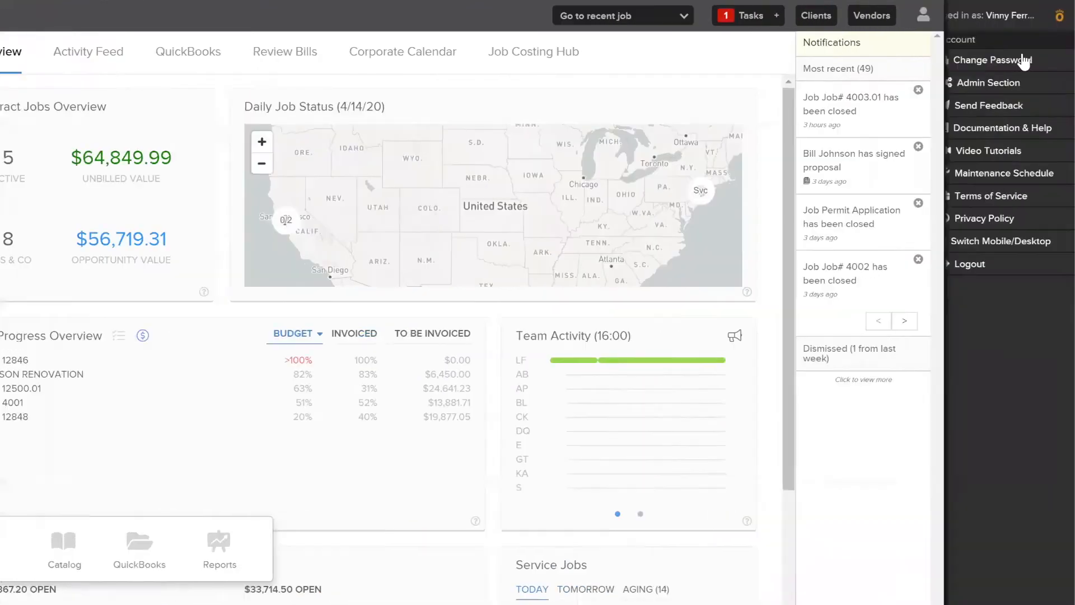
pyautogui.click(992, 85)
# Open the foreman's profile from the admin Users list and select his email address
pyautogui.click(235, 119)
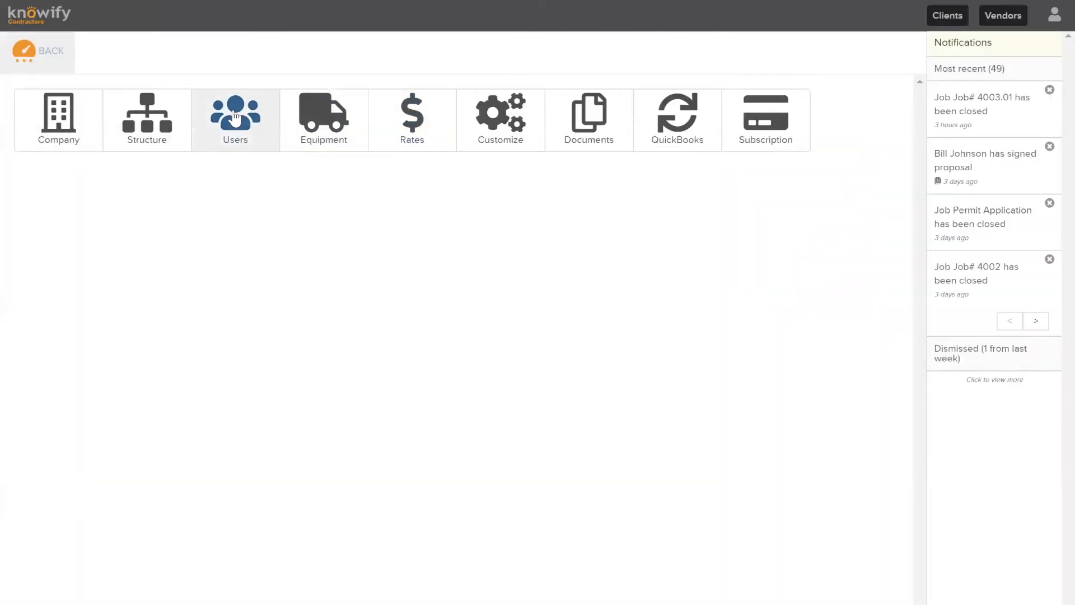
pyautogui.click(90, 345)
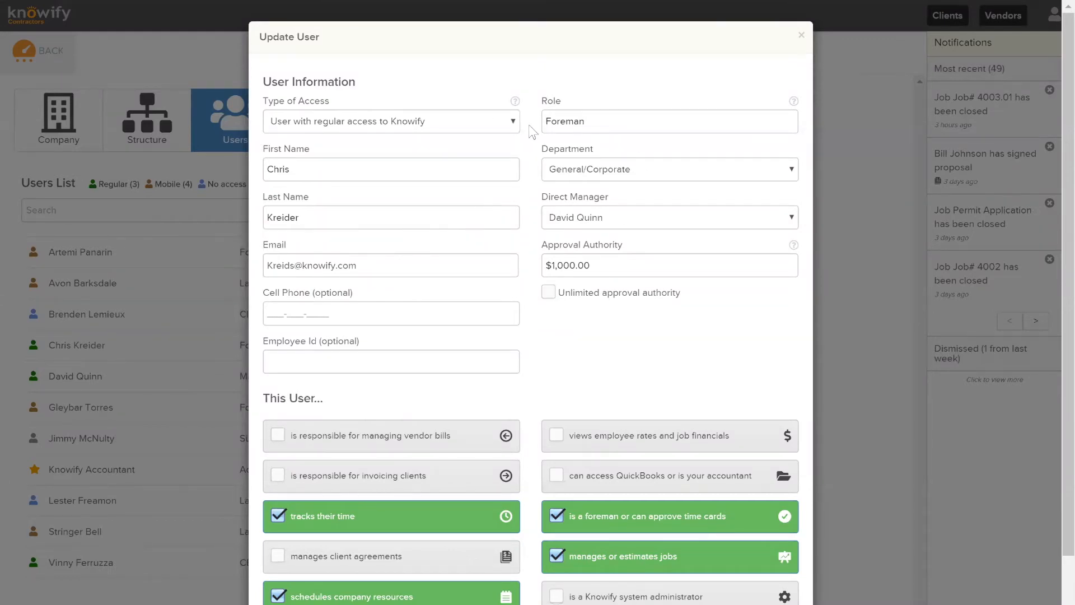
pyautogui.scroll(-2, 620, 238)
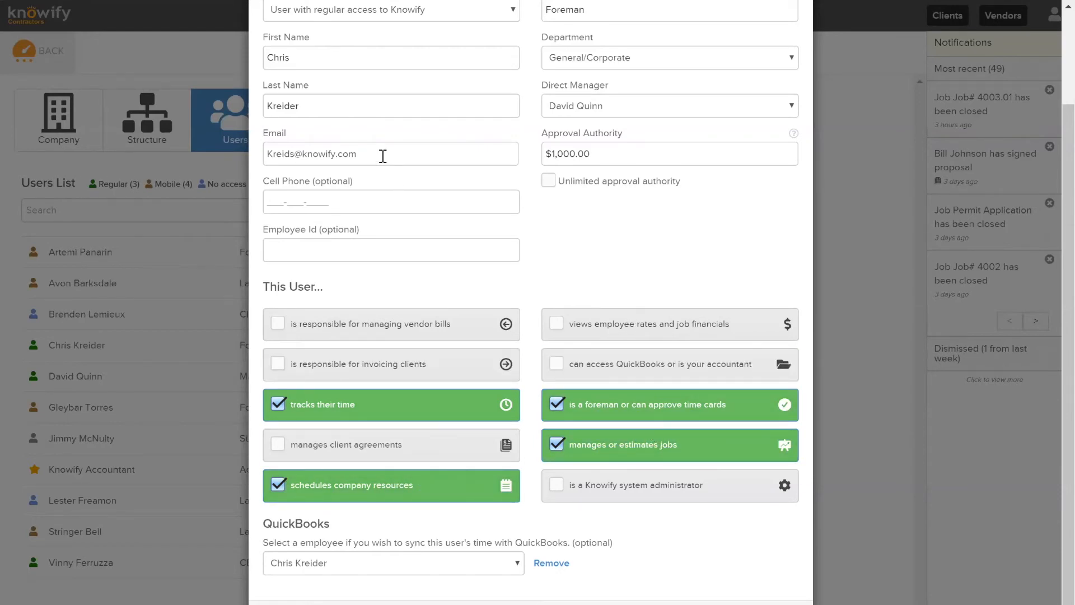
pyautogui.tripleClick(274, 150)
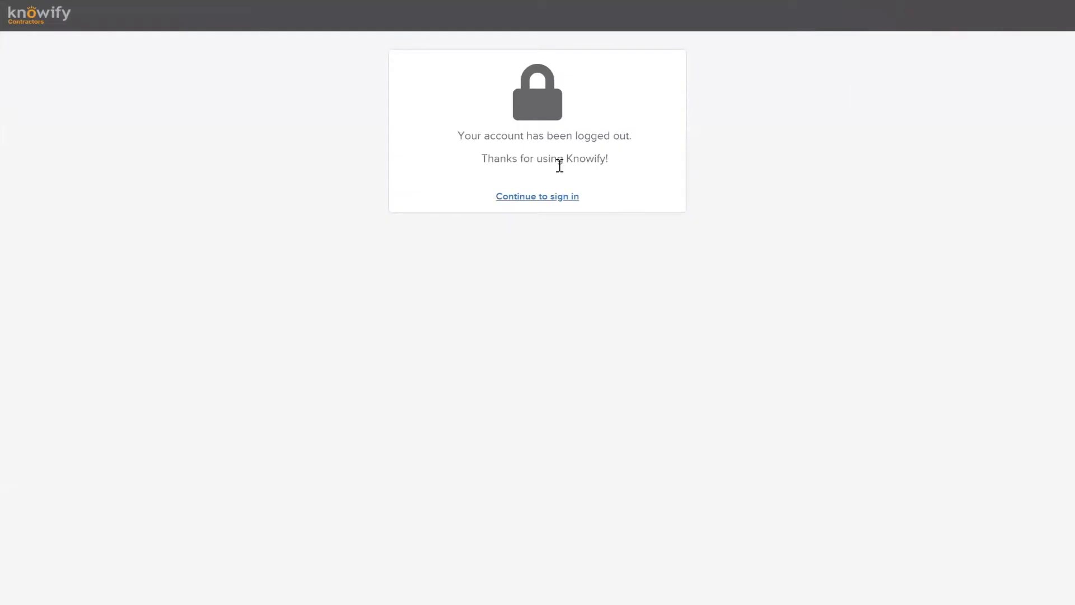
# Sign in as the foreman user using his saved login email
pyautogui.click(560, 200)
pyautogui.tripleClick(573, 196)
pyautogui.click(559, 227)
pyautogui.click(559, 300)
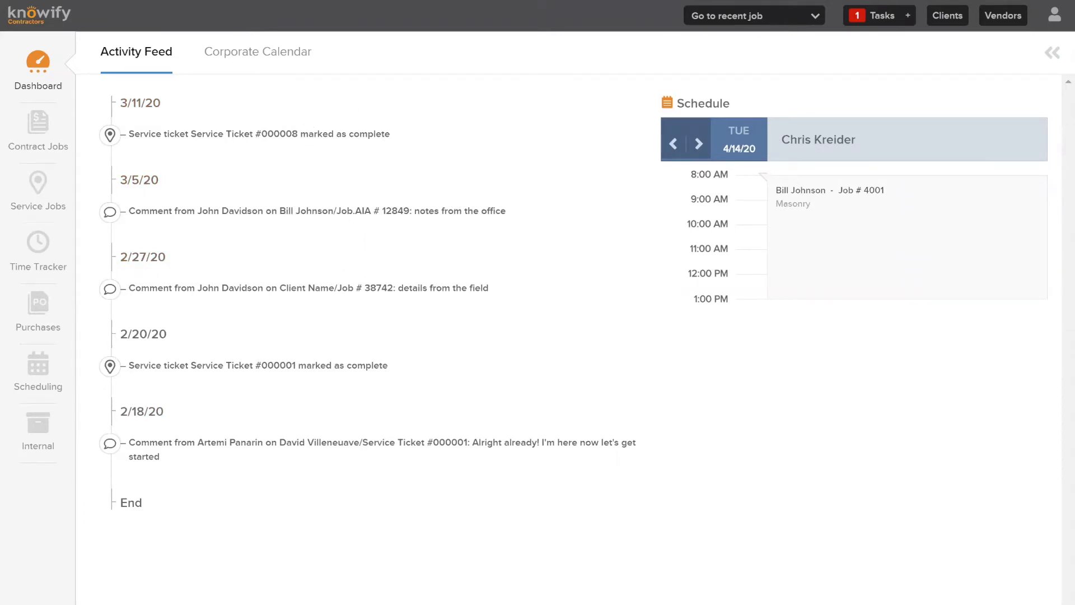
# Move the dashboard schedule ahead two days and back one, then open Contract Jobs
pyautogui.click(700, 144)
pyautogui.click(697, 145)
pyautogui.click(672, 146)
pyautogui.click(44, 141)
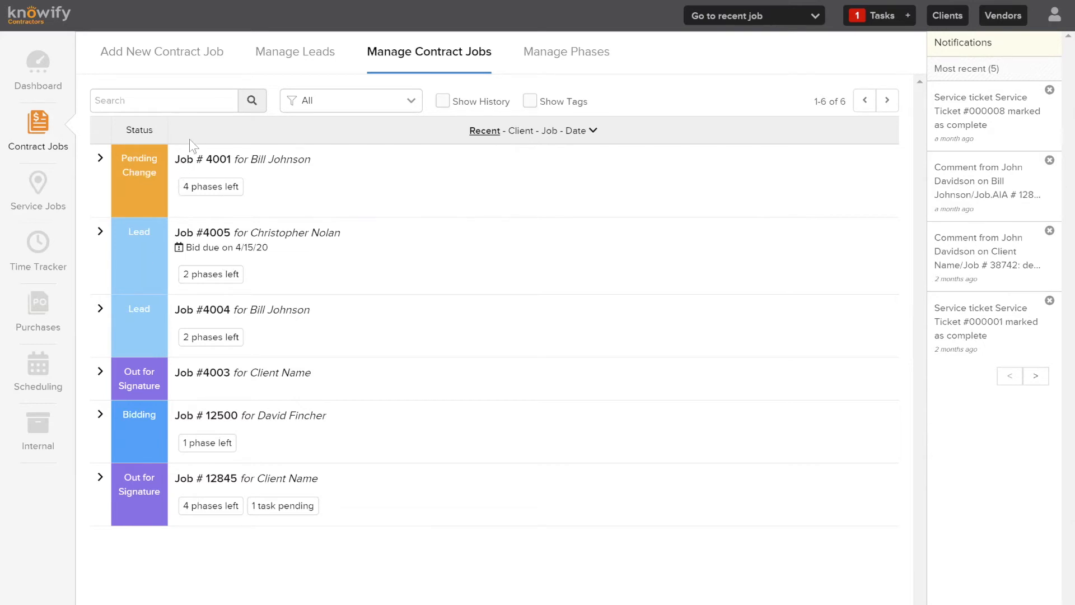
# Create new contract job 'Job #4006' for the chosen client as a Fixed Price job
pyautogui.click(205, 59)
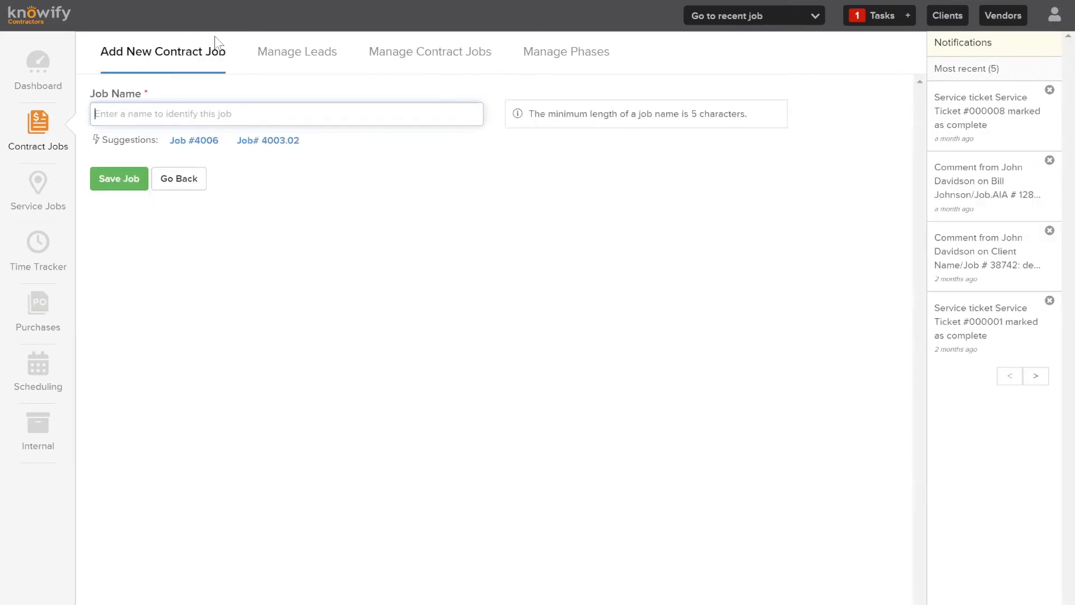
pyautogui.click(199, 143)
pyautogui.click(268, 184)
pyautogui.click(247, 301)
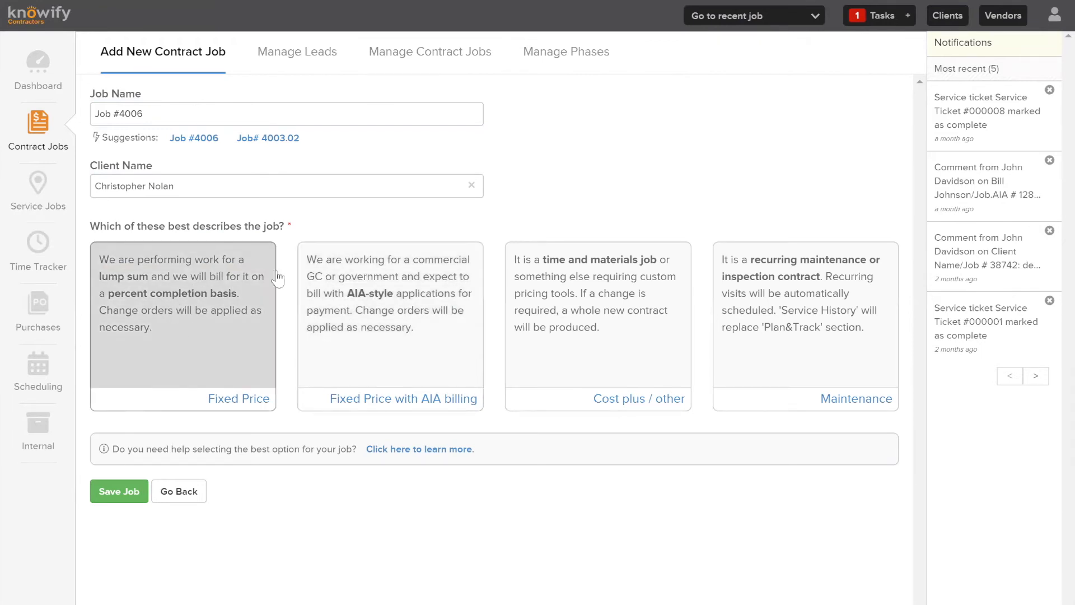
pyautogui.click(237, 316)
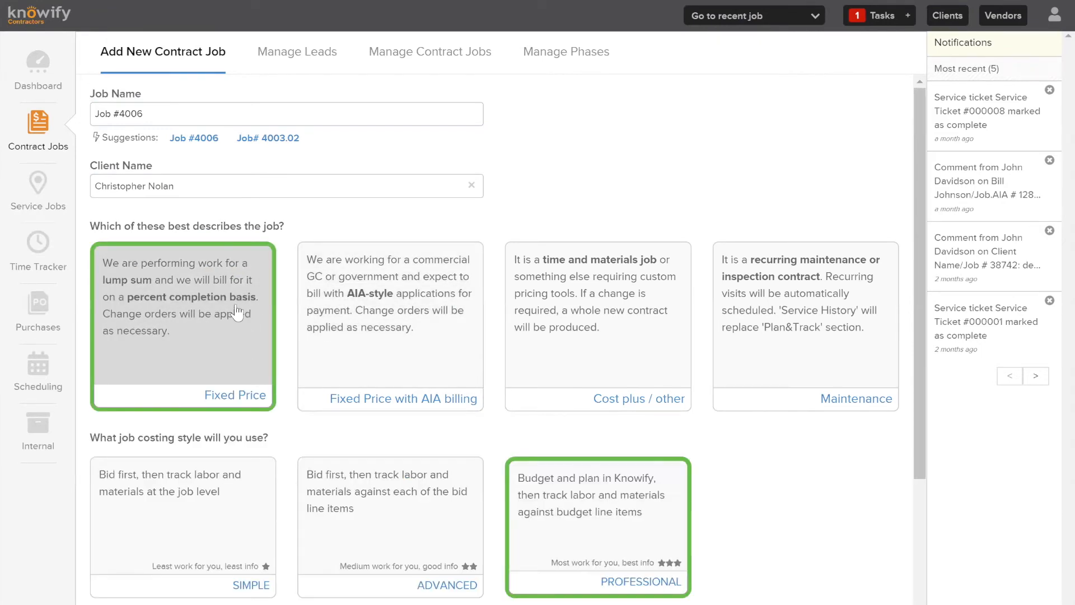
pyautogui.scroll(-4, 238, 312)
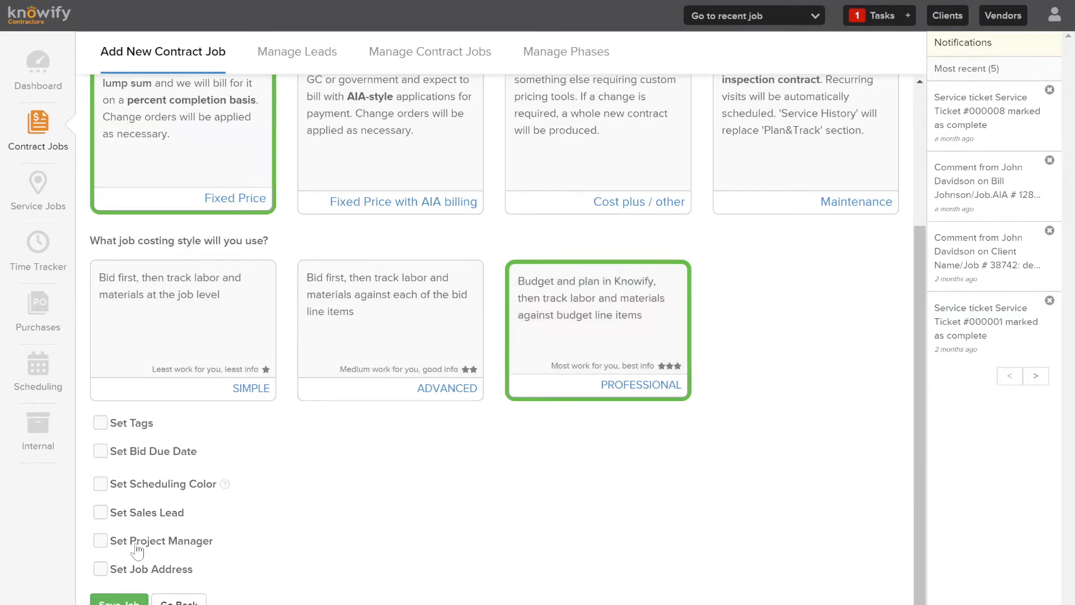
# Set Job #4006's bid due date to April 18, 2020 and save the job
pyautogui.click(102, 452)
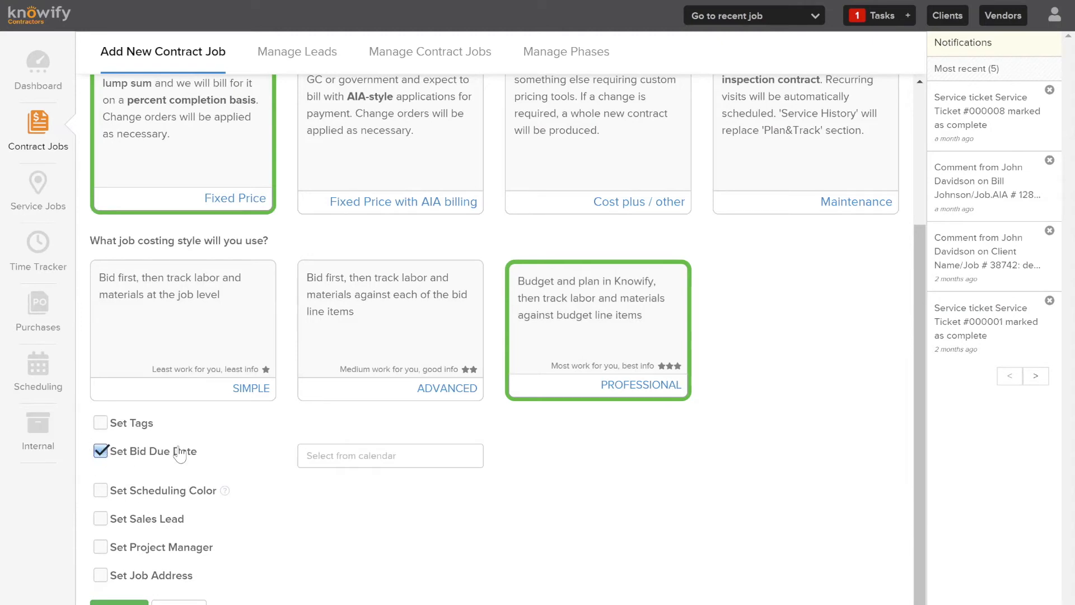
pyautogui.click(378, 454)
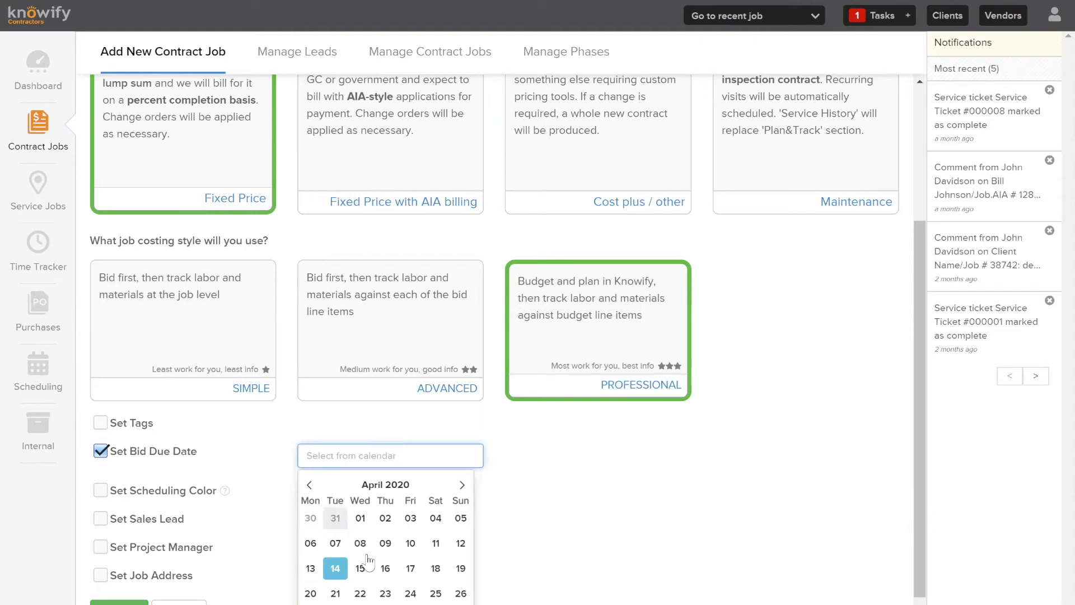
pyautogui.click(435, 568)
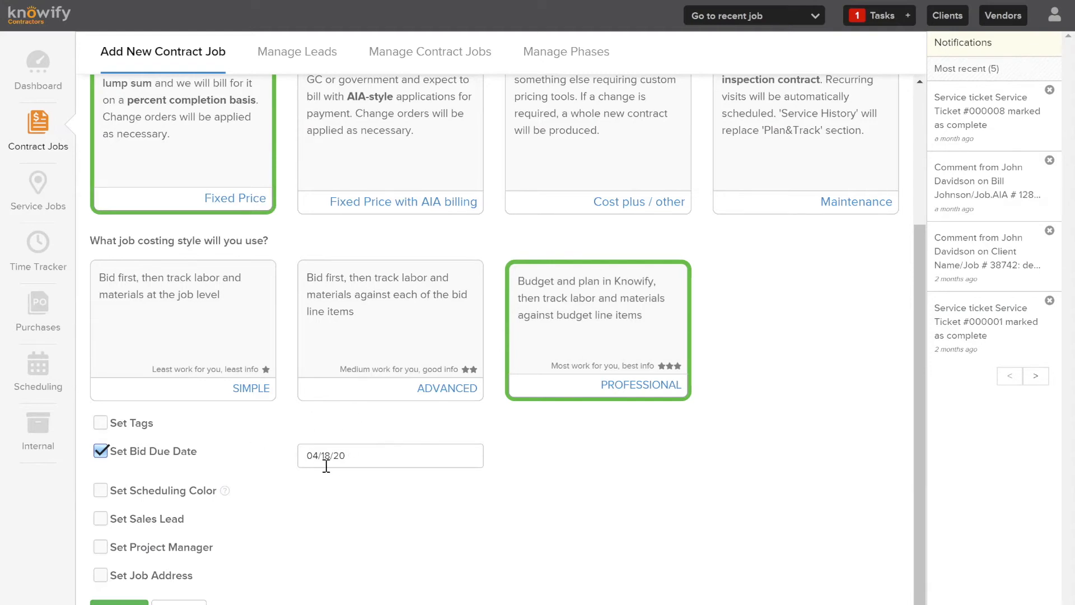
pyautogui.scroll(2, 254, 360)
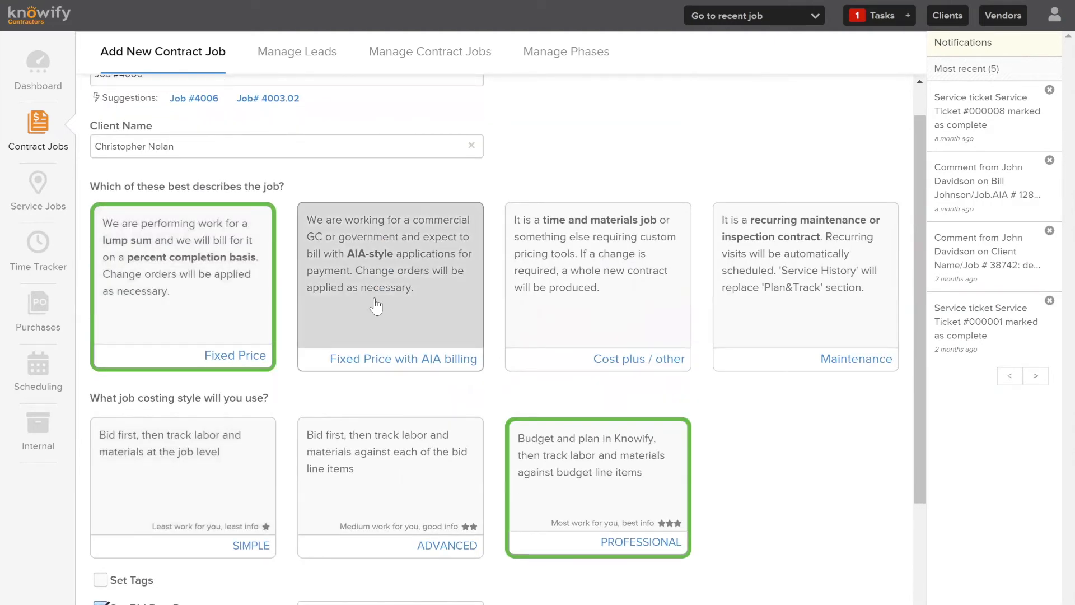
pyautogui.scroll(-1, 400, 318)
pyautogui.scroll(-2, 400, 318)
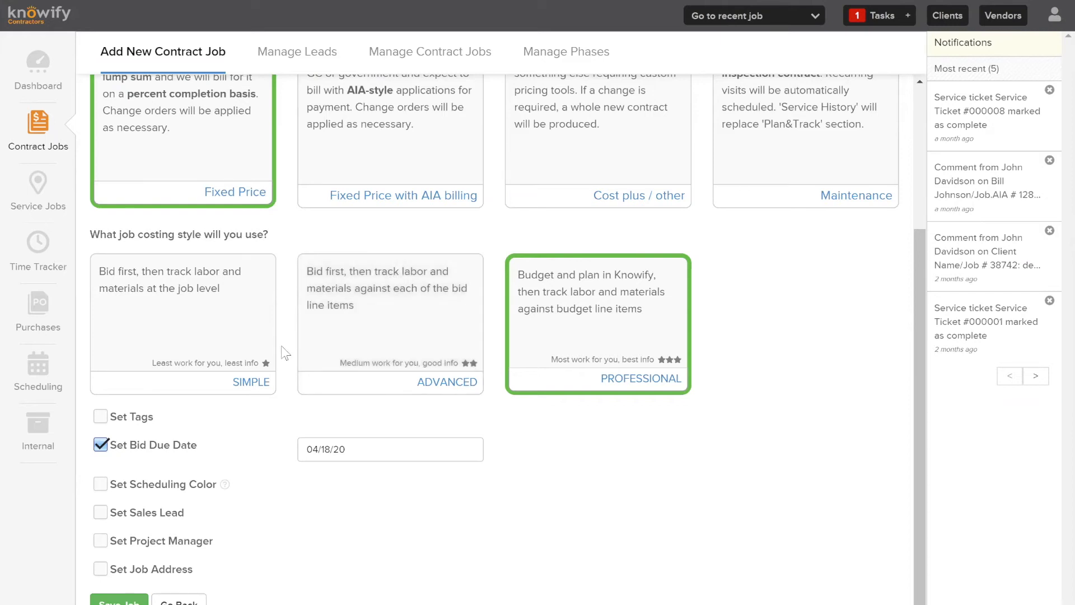
pyautogui.click(138, 599)
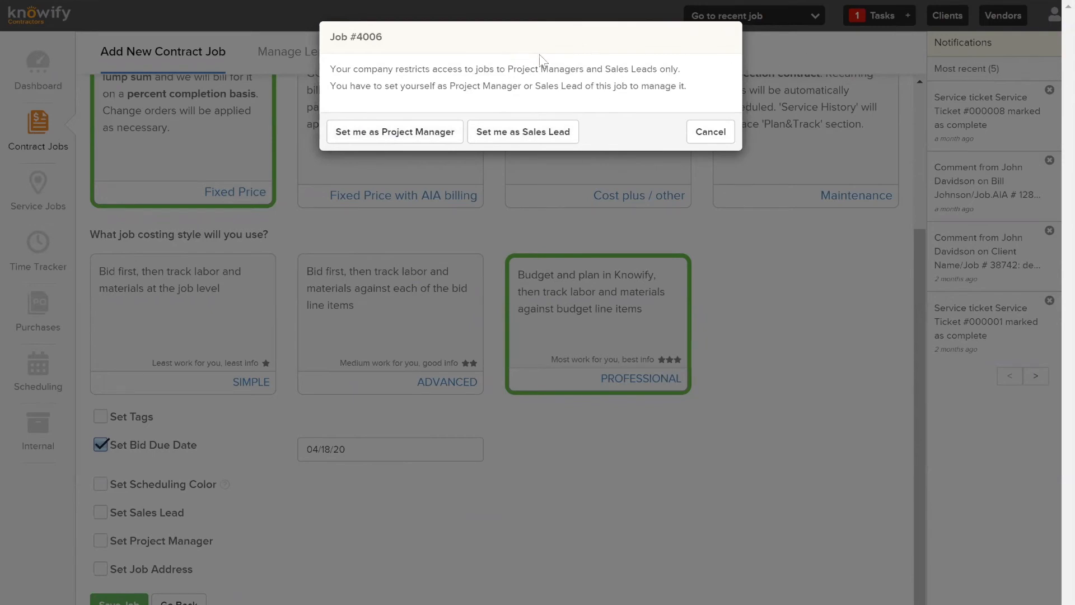
# Cancel the access warning and tick both Set Sales Lead and Set Project Manager
pyautogui.click(706, 131)
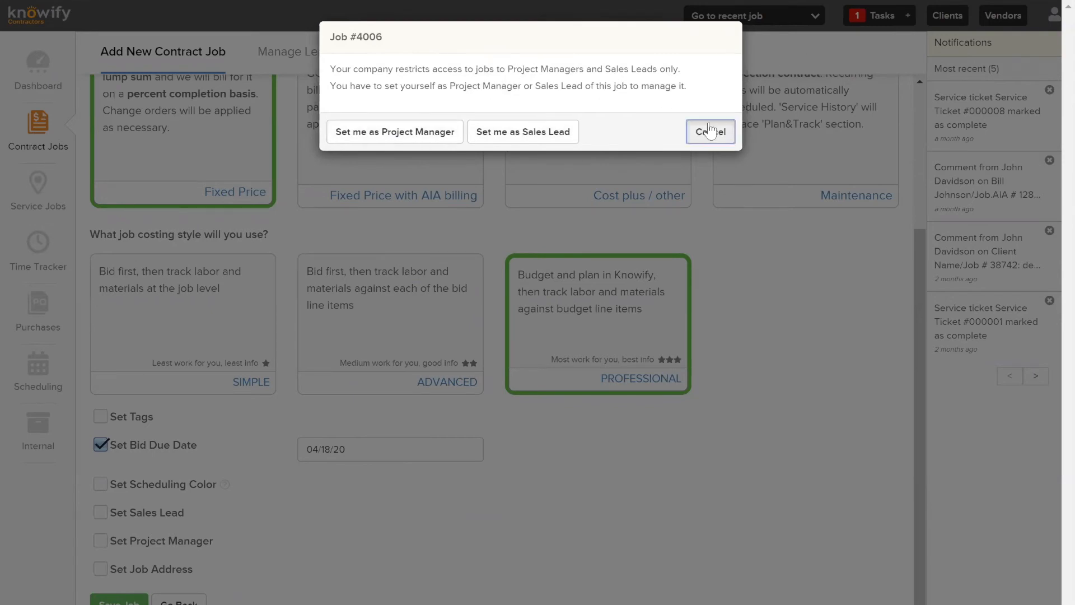
pyautogui.click(101, 514)
pyautogui.click(101, 541)
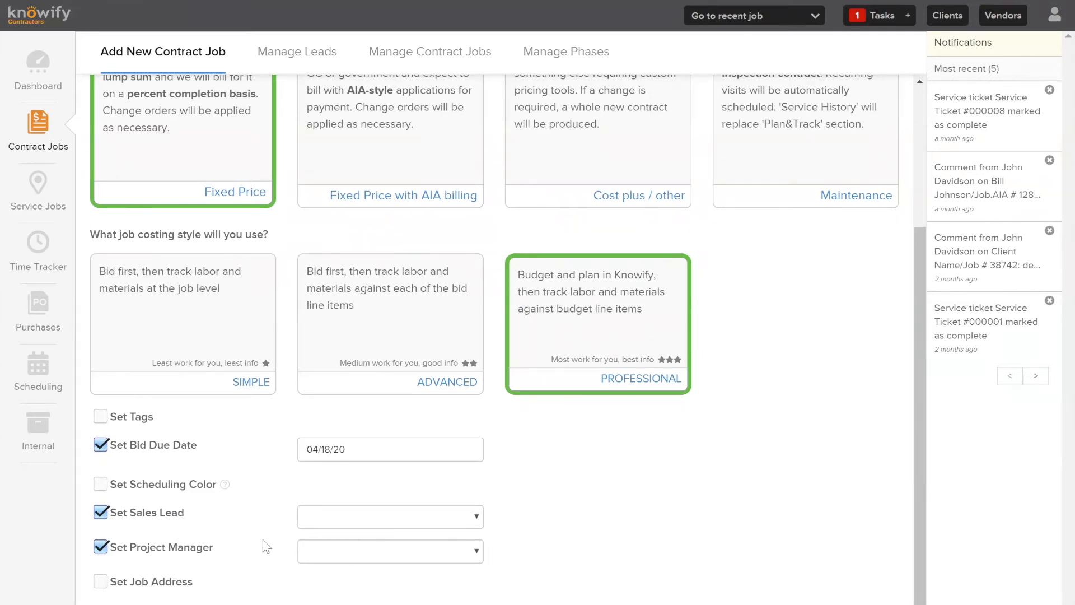
# Make a staff member project manager, untick Set Sales Lead, and save Job #4006
pyautogui.click(407, 556)
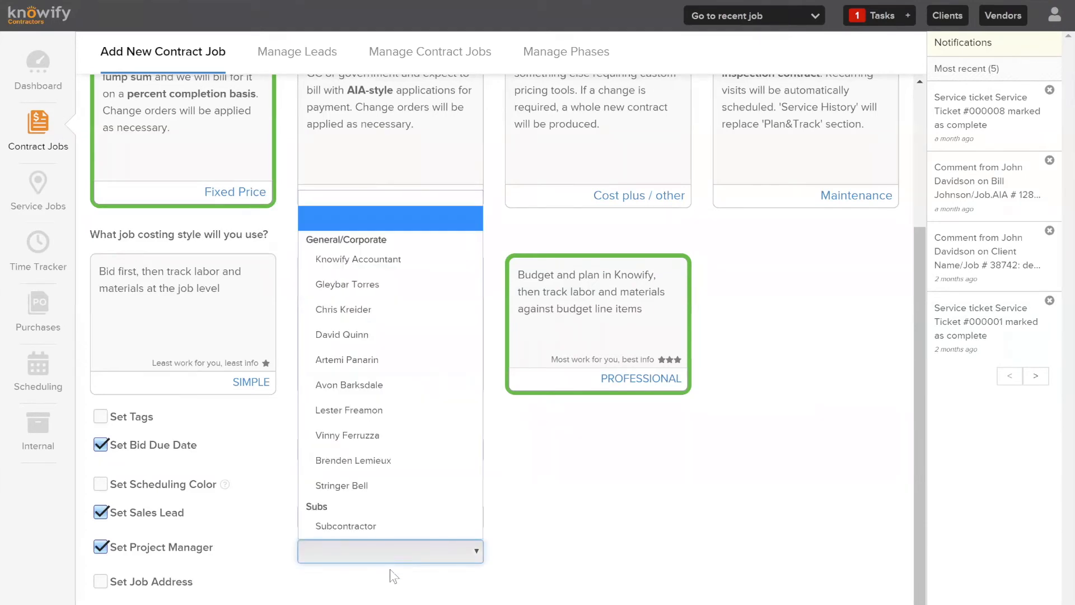
pyautogui.click(401, 309)
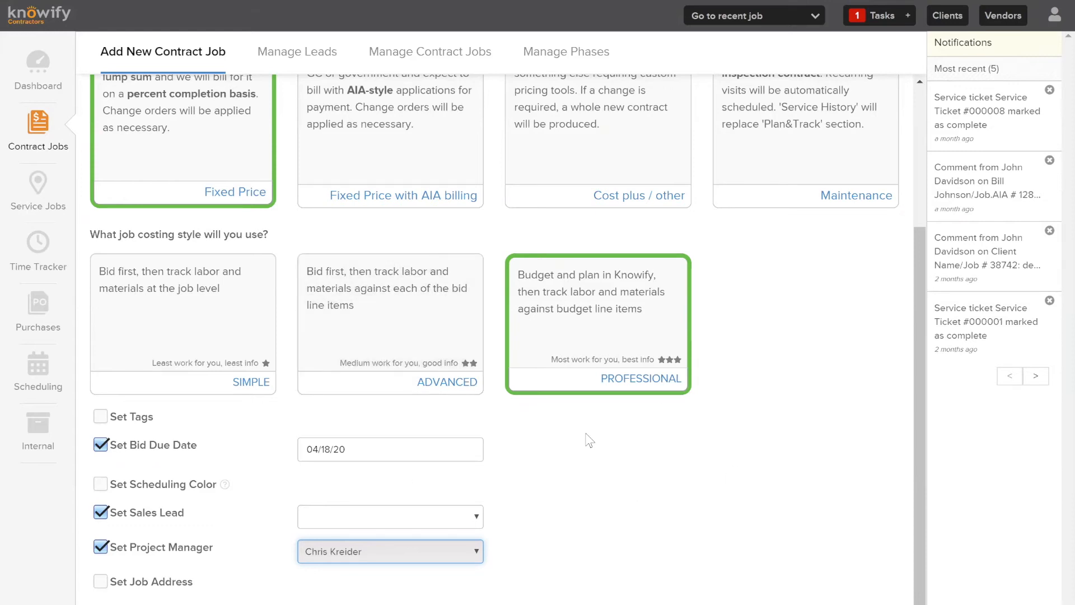
pyautogui.click(101, 512)
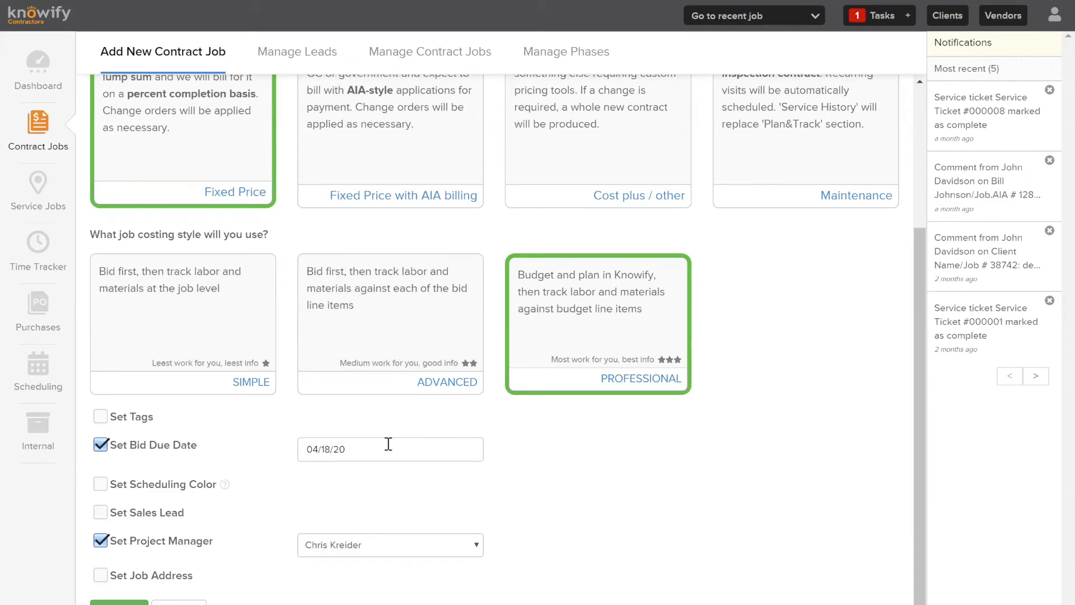
pyautogui.click(117, 602)
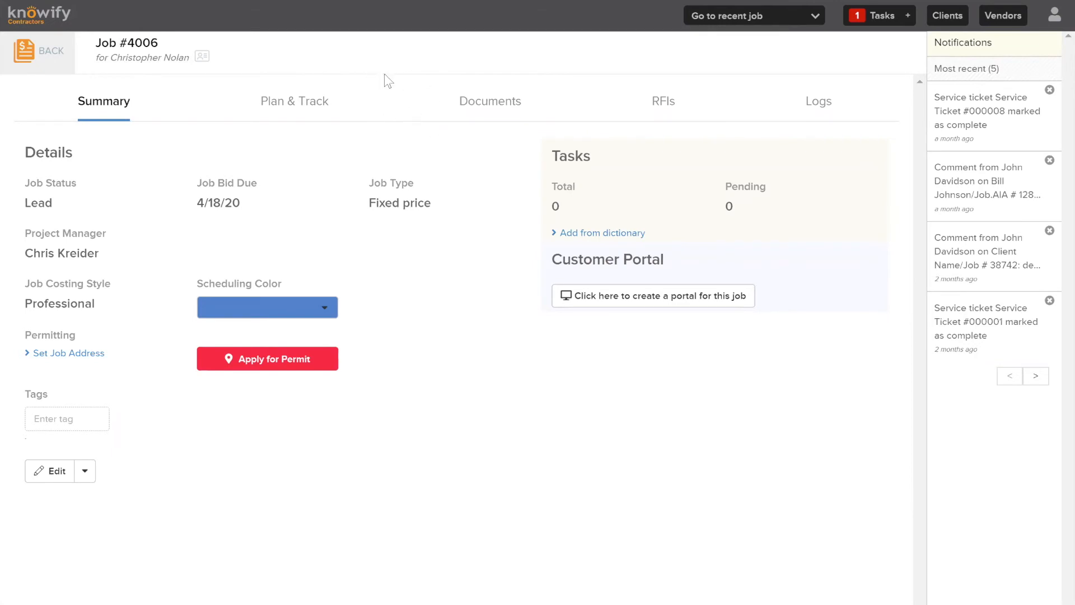
# Switch Job #4006 to its Plan & Track tab
pyautogui.click(324, 101)
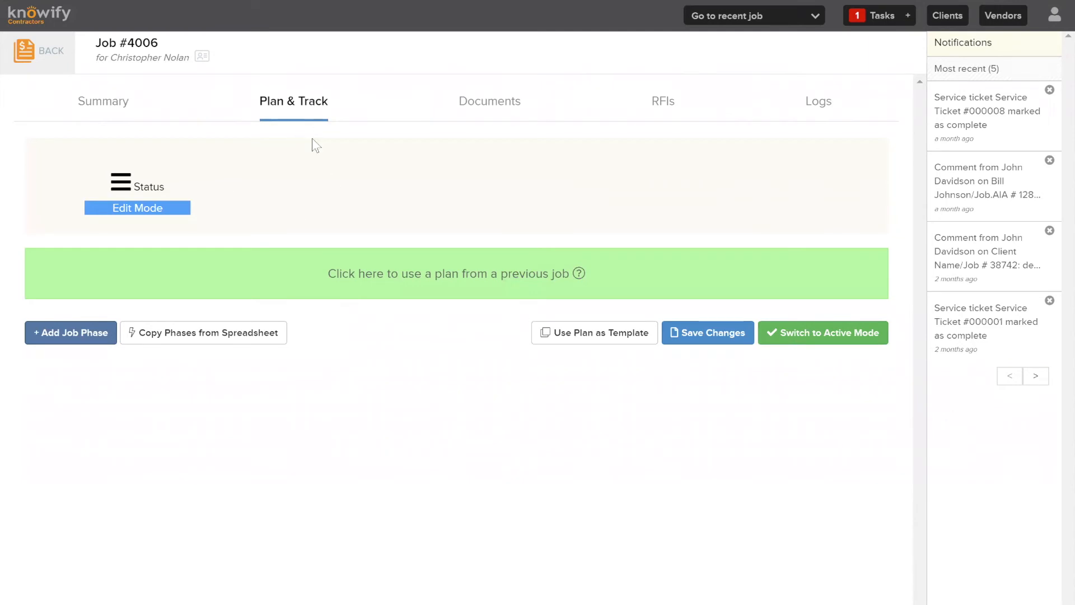
# Add two job phases named Labor and Material
pyautogui.click(92, 336)
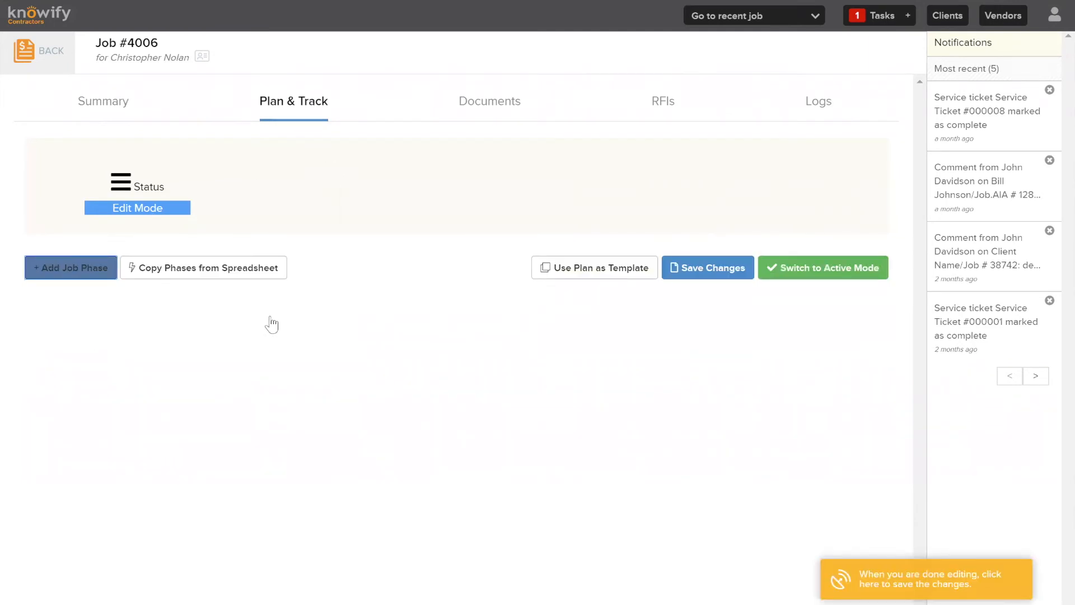
pyautogui.click(65, 482)
pyautogui.click(135, 287)
pyautogui.write('Labor')
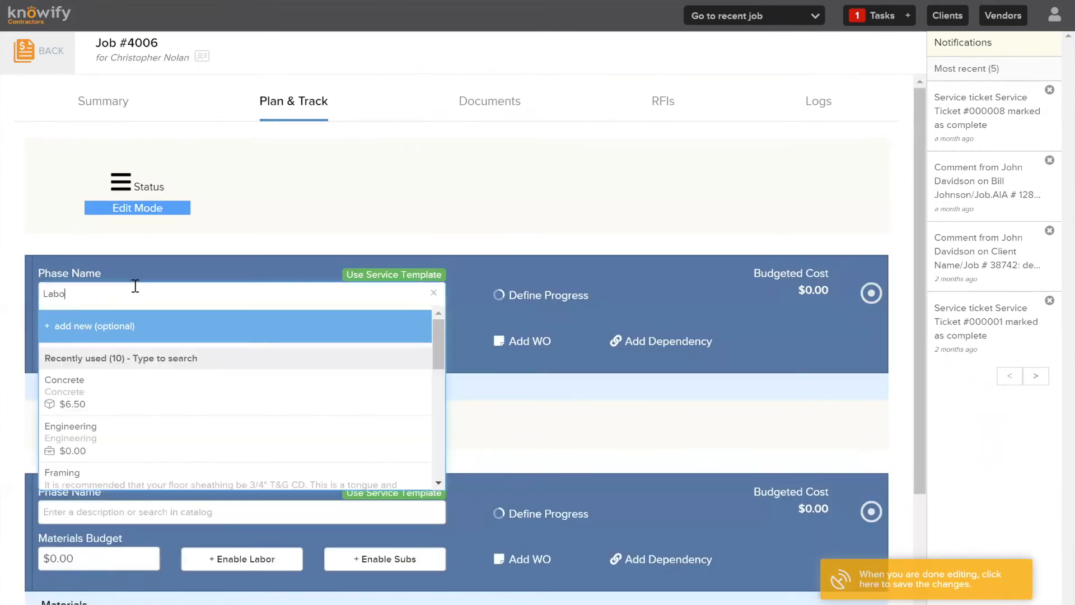
pyautogui.click(287, 204)
pyautogui.click(149, 511)
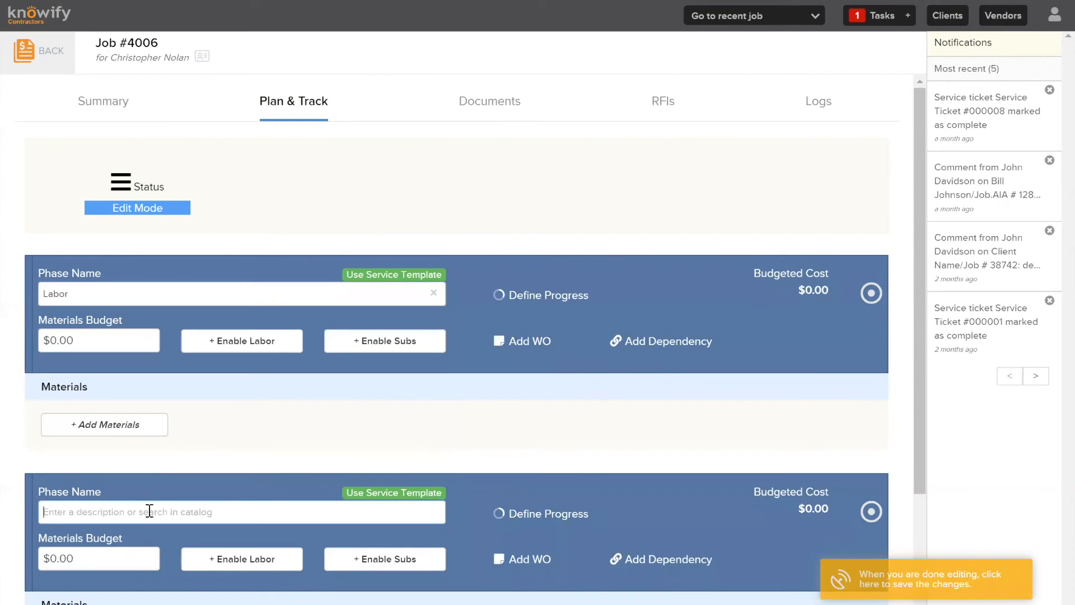
pyautogui.write('Material')
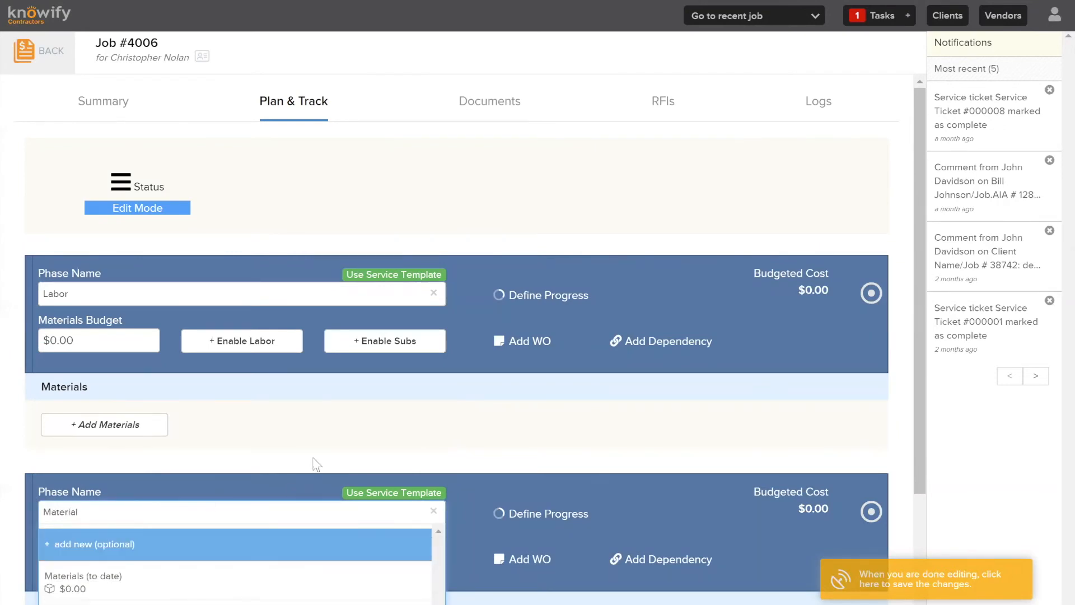
pyautogui.click(319, 457)
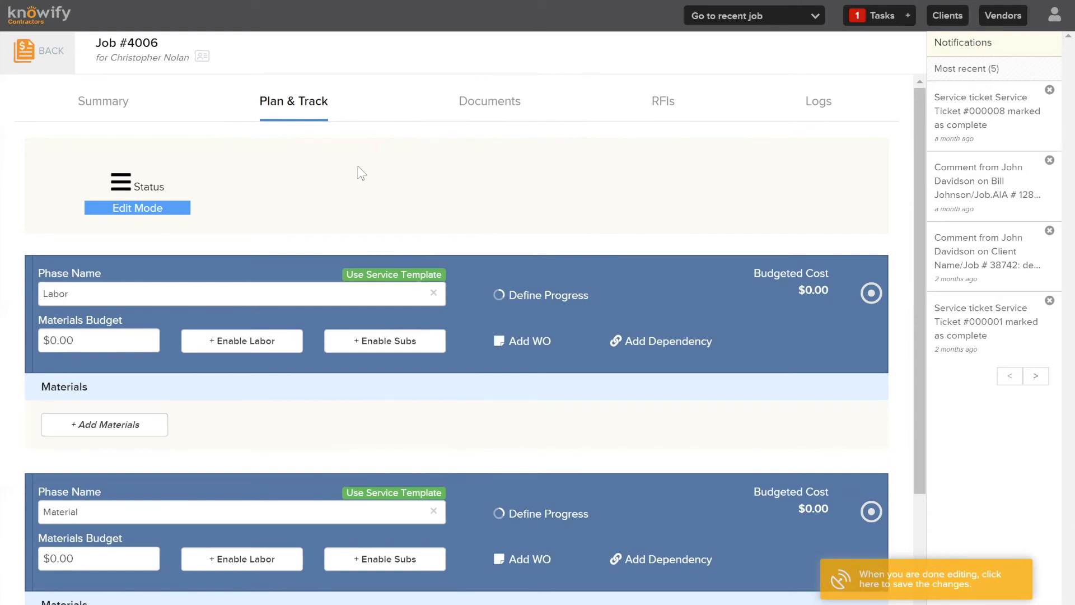
# Enable labor budgeting for the Material phase and browse the roles list without choosing one
pyautogui.scroll(-3, 448, 159)
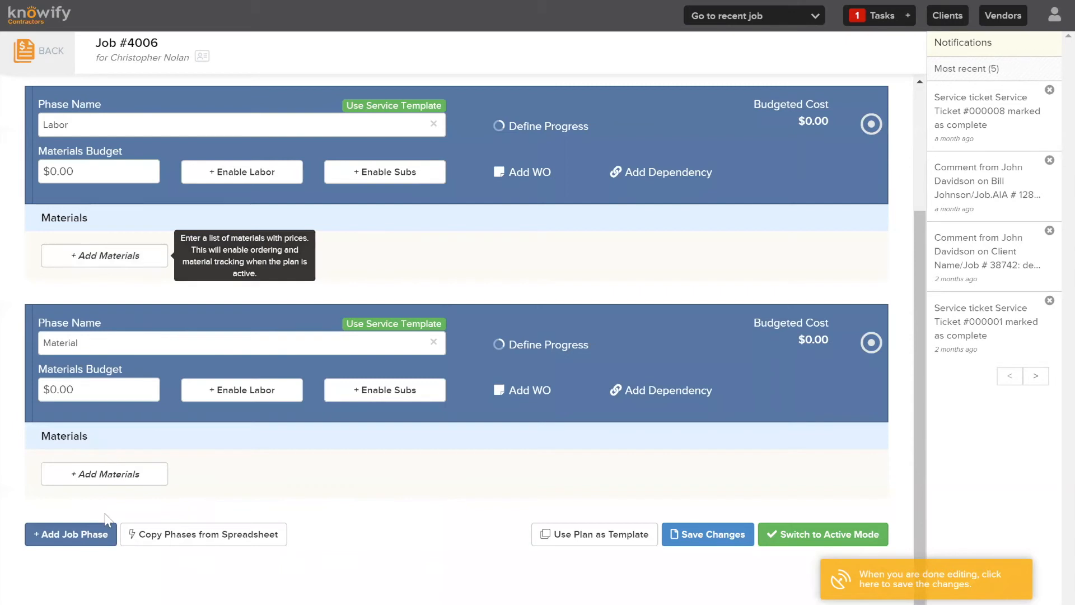
pyautogui.click(244, 399)
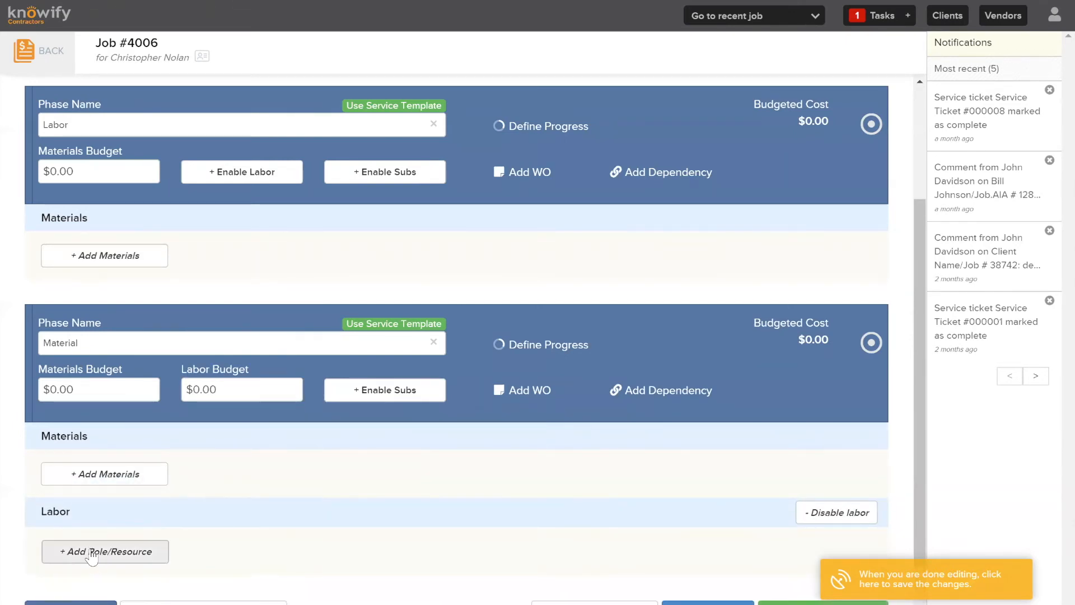
pyautogui.click(103, 548)
pyautogui.click(168, 573)
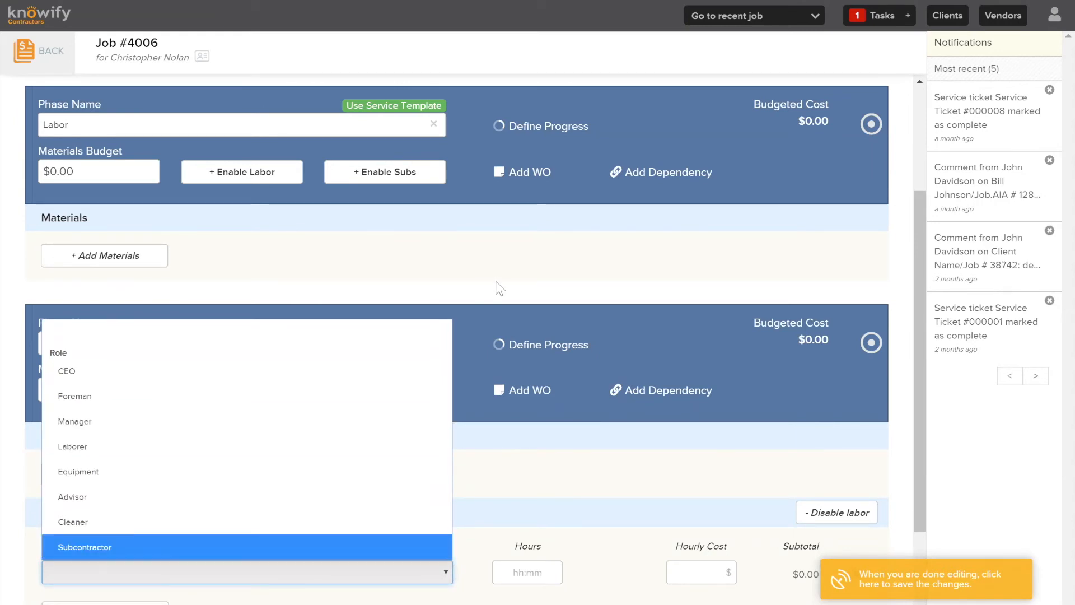
pyautogui.click(469, 261)
# Leave the job, discarding unsaved changes, and open Job # 4001 with its pending change
pyautogui.click(23, 55)
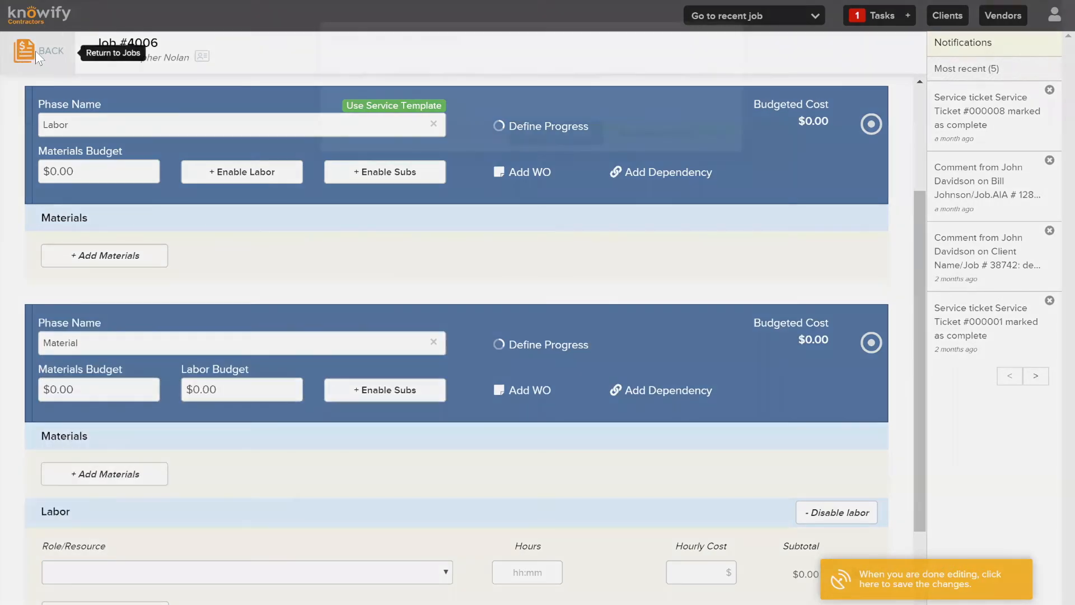
pyautogui.click(676, 132)
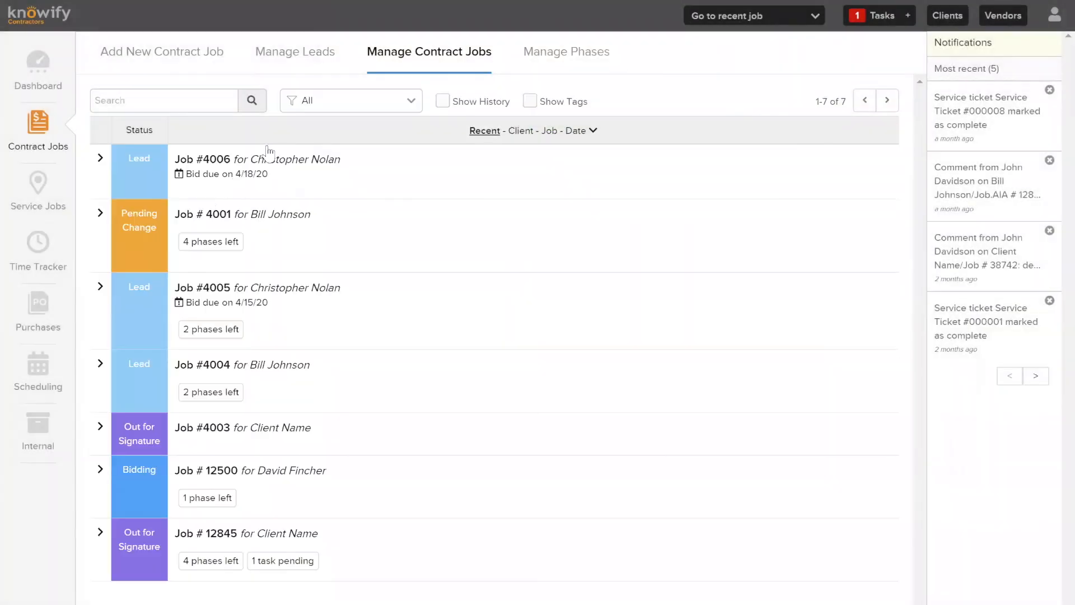
pyautogui.click(148, 230)
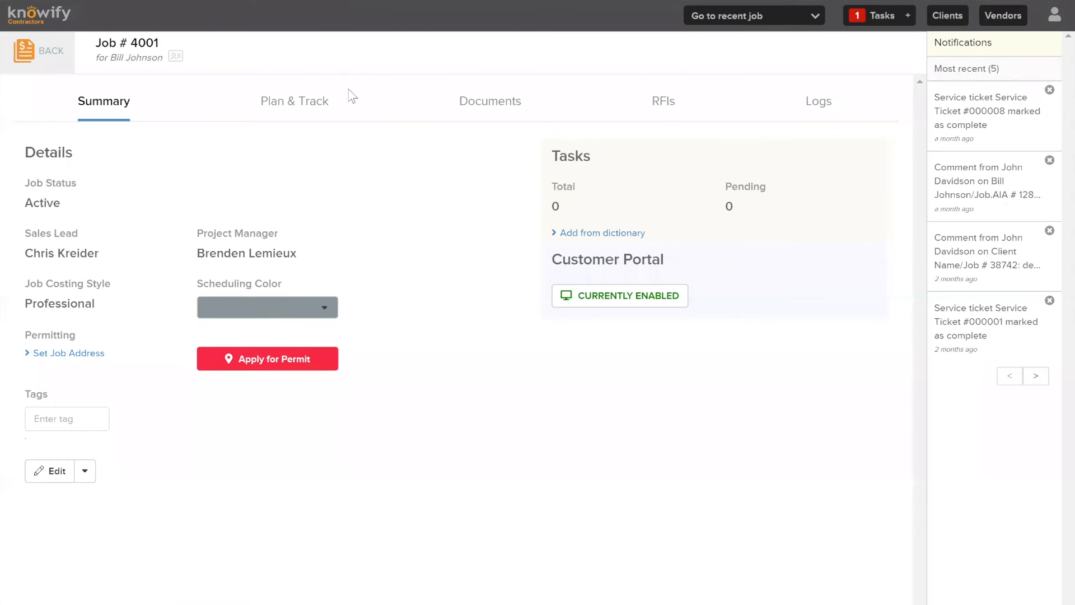
# Review the job's Plan & Track schedule, leaving the schedule view choice unchanged
pyautogui.click(310, 108)
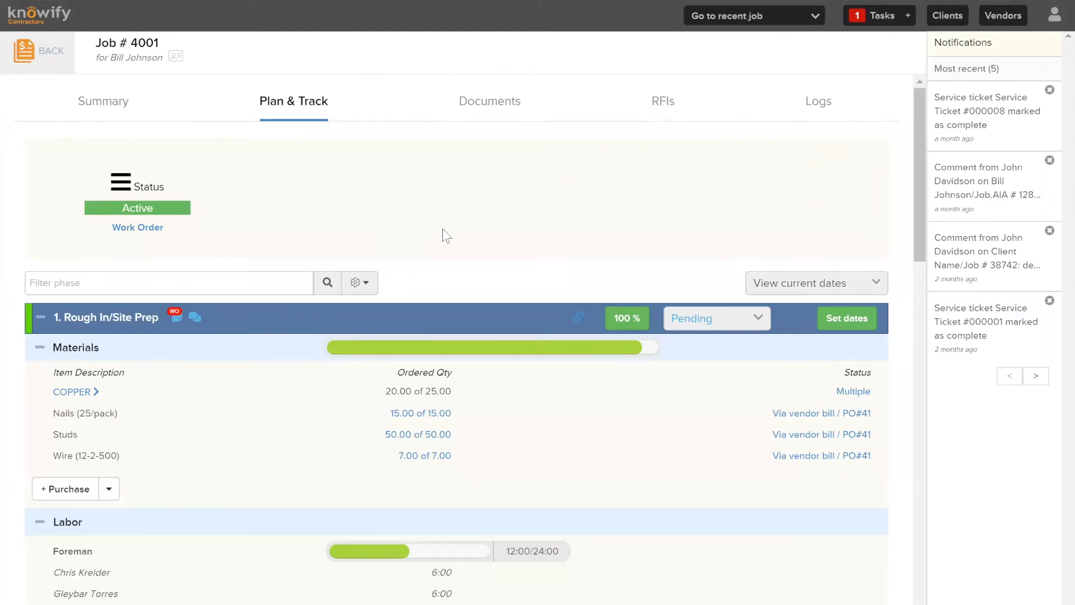
pyautogui.click(818, 283)
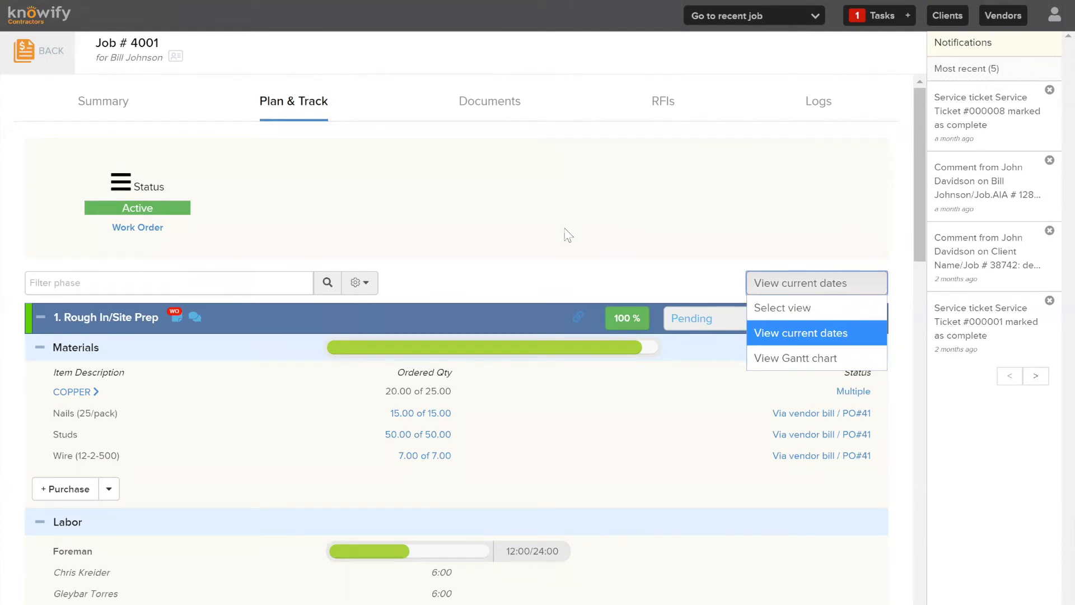
pyautogui.click(464, 235)
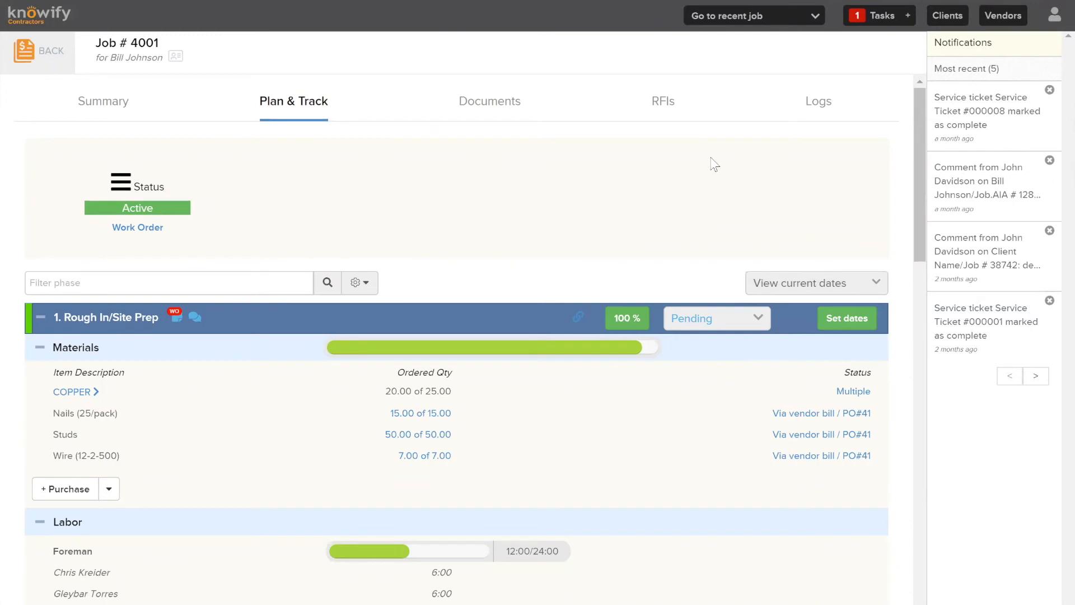
pyautogui.scroll(-3, 604, 185)
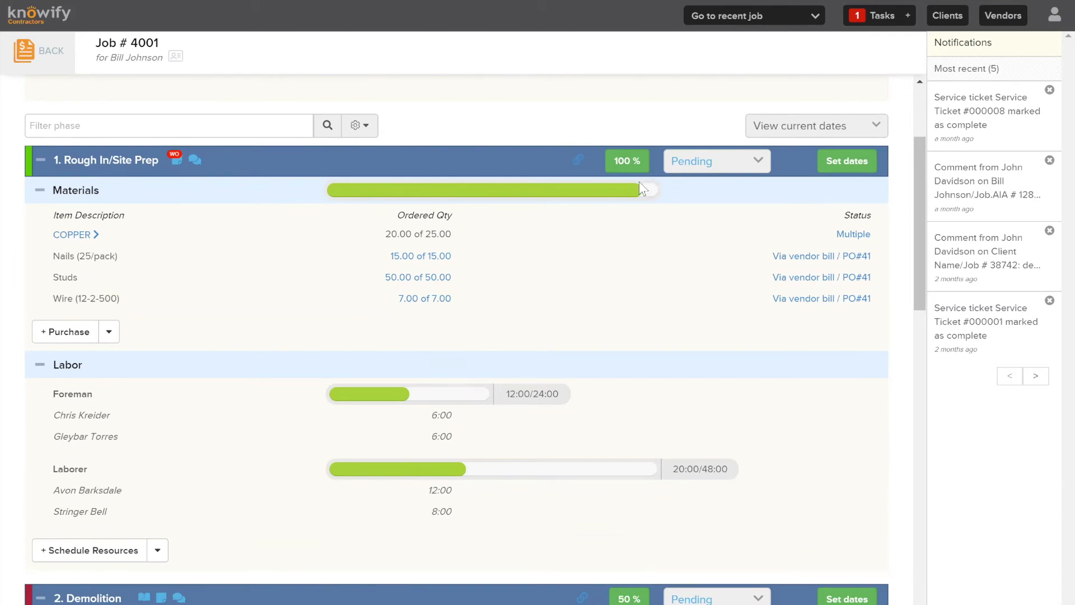
pyautogui.scroll(-3, 549, 213)
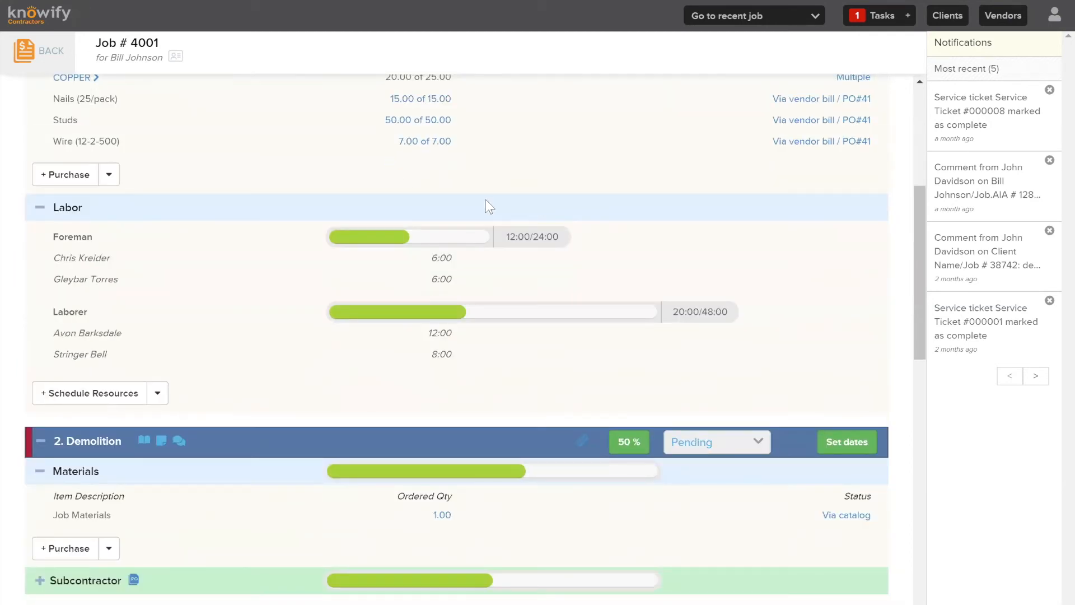
pyautogui.scroll(2, 485, 199)
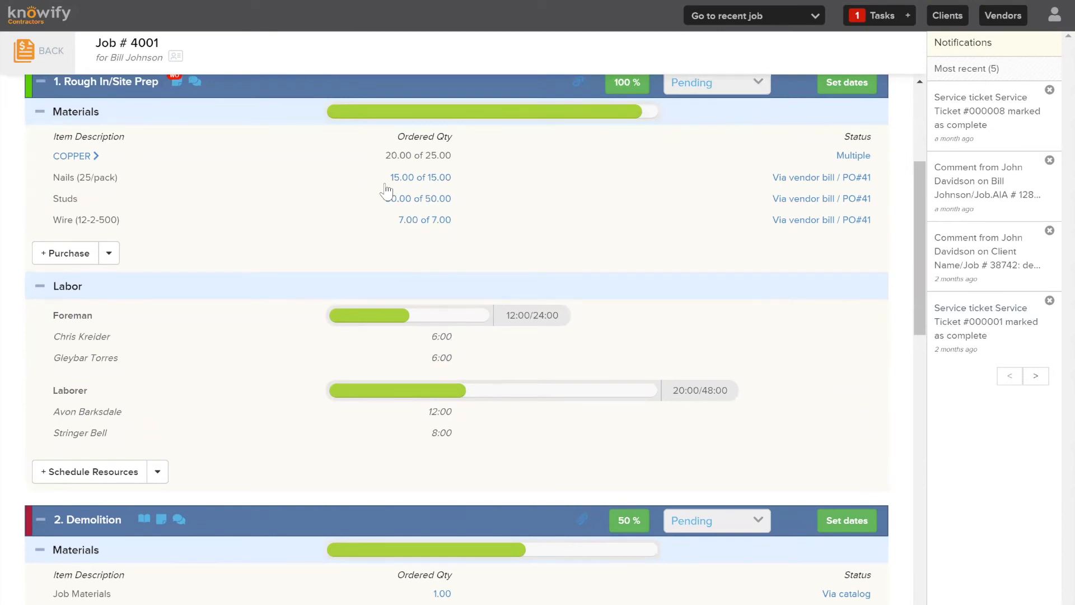
pyautogui.scroll(-3, 365, 227)
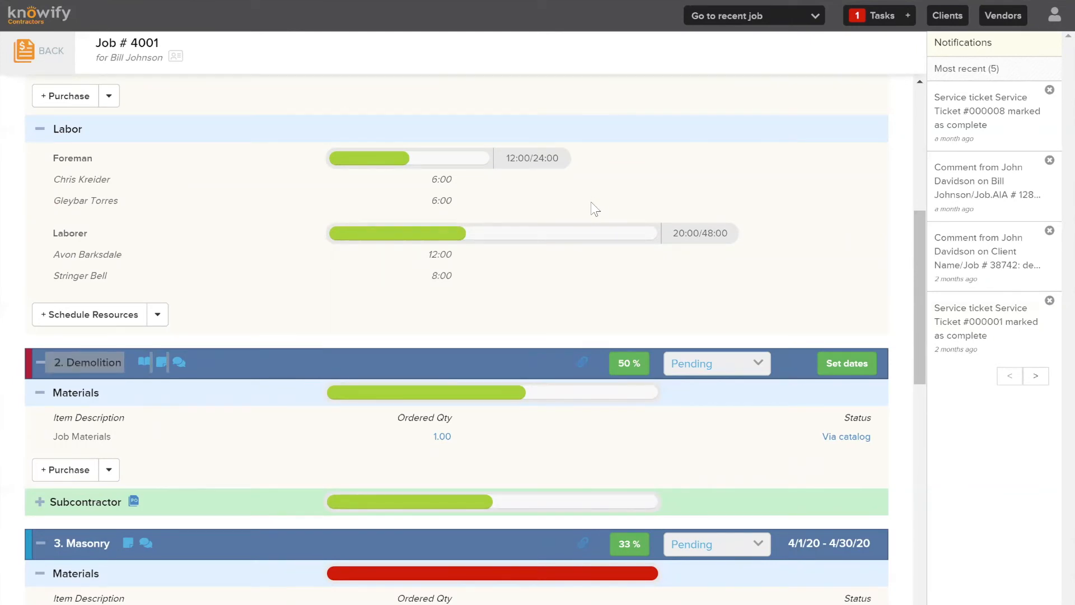
pyautogui.scroll(-3, 592, 207)
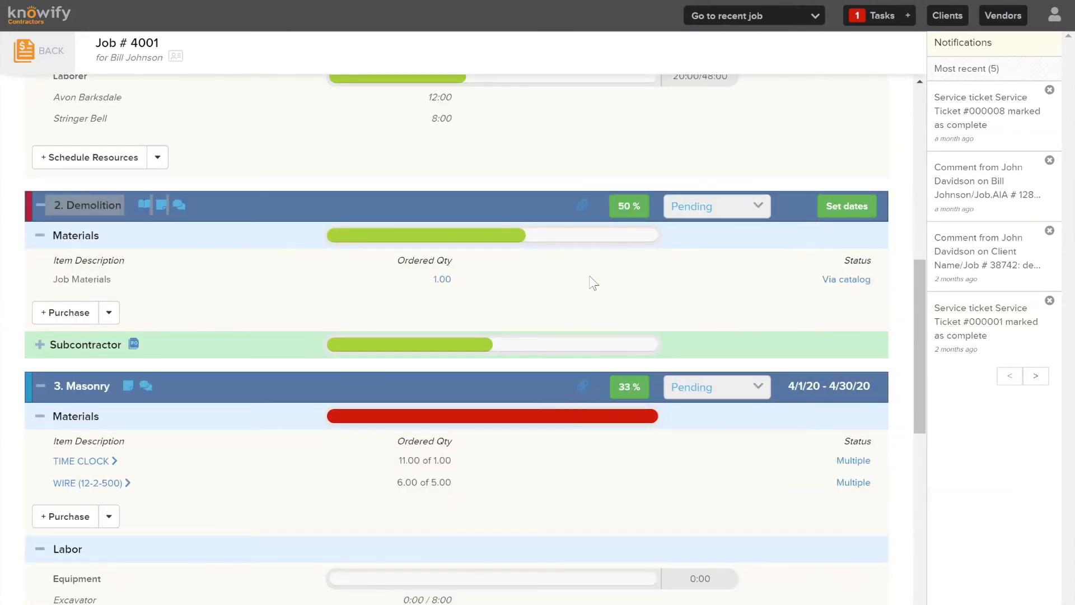
pyautogui.scroll(8, 657, 233)
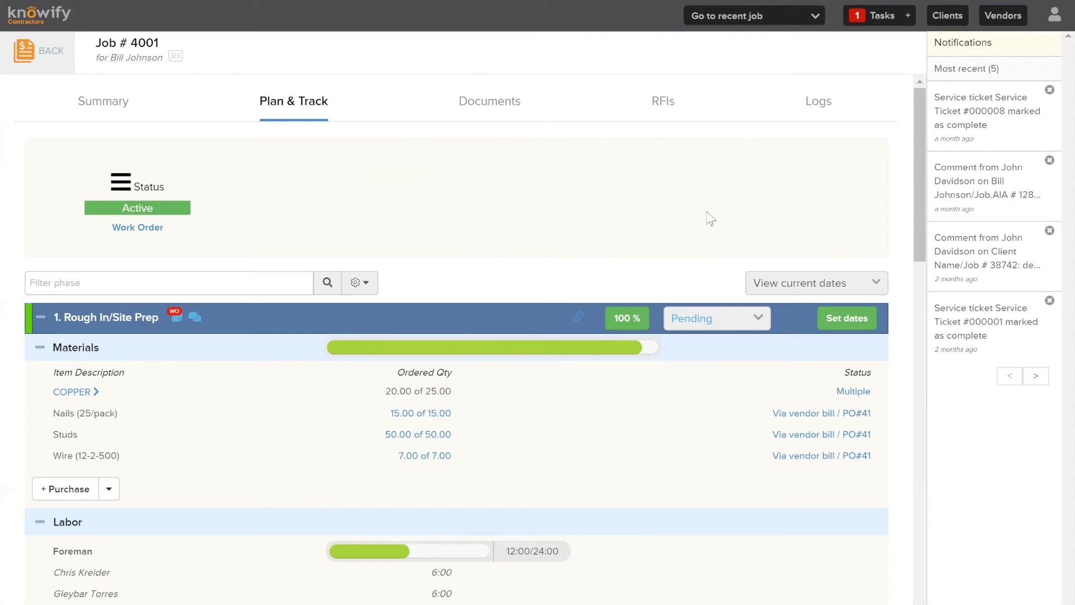
# Return to the contract jobs list and log out of the foreman account
pyautogui.click(30, 68)
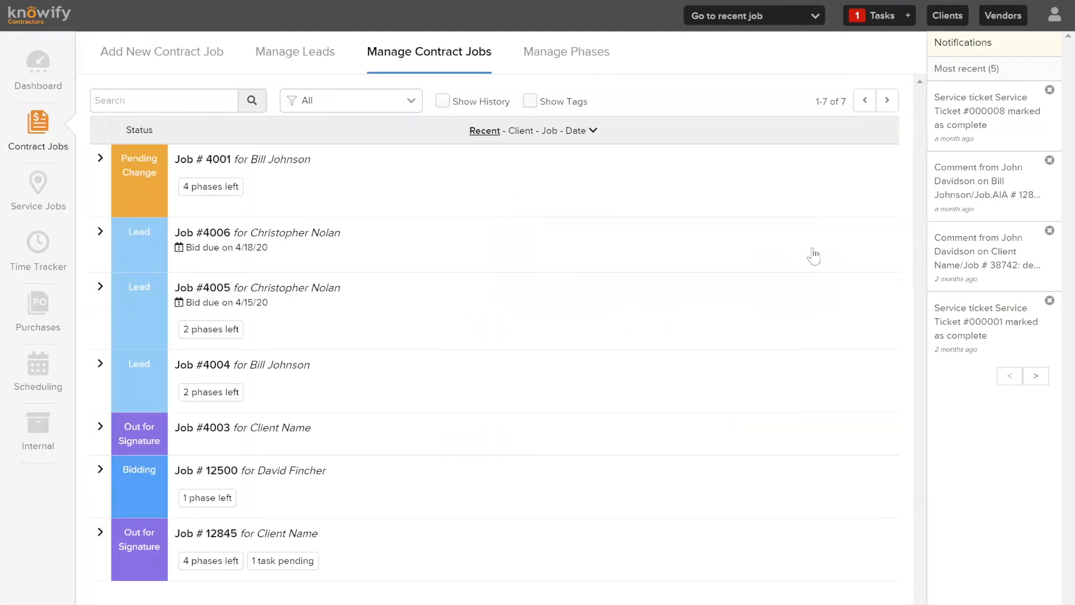
pyautogui.click(1055, 15)
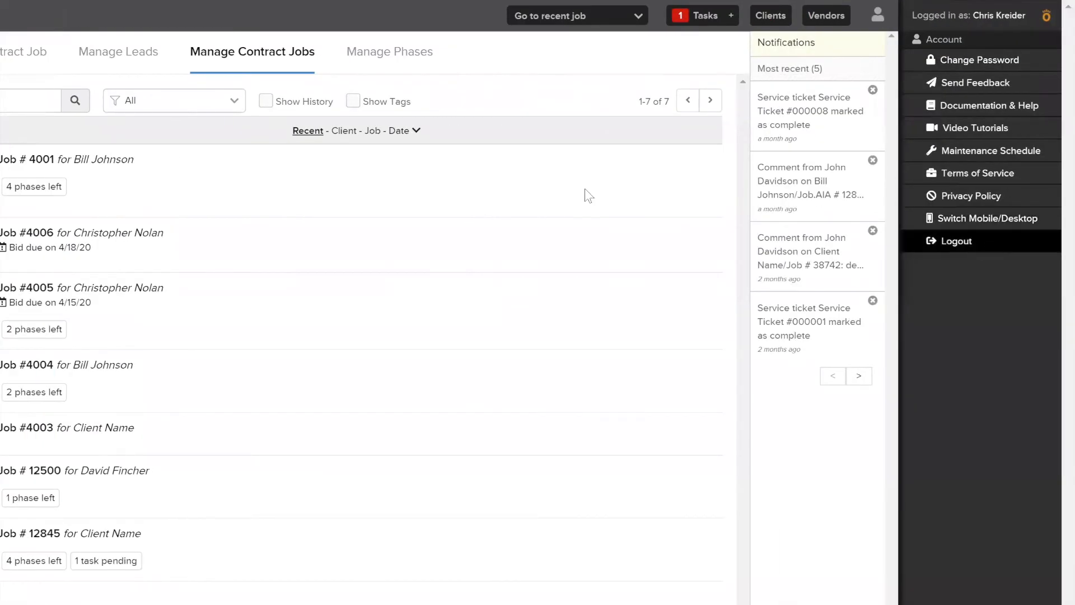
pyautogui.click(924, 241)
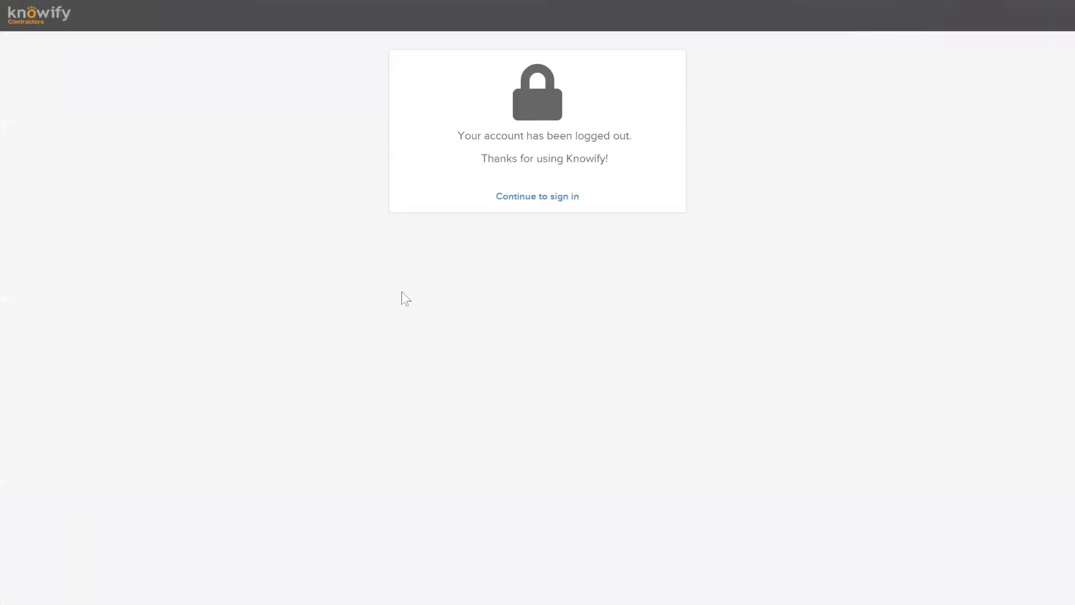
pyautogui.click(531, 197)
# Sign back in with the saved admin login from the email suggestions
pyautogui.click(540, 188)
pyautogui.hotkey('ctrl', 'a')
pyautogui.write('v')
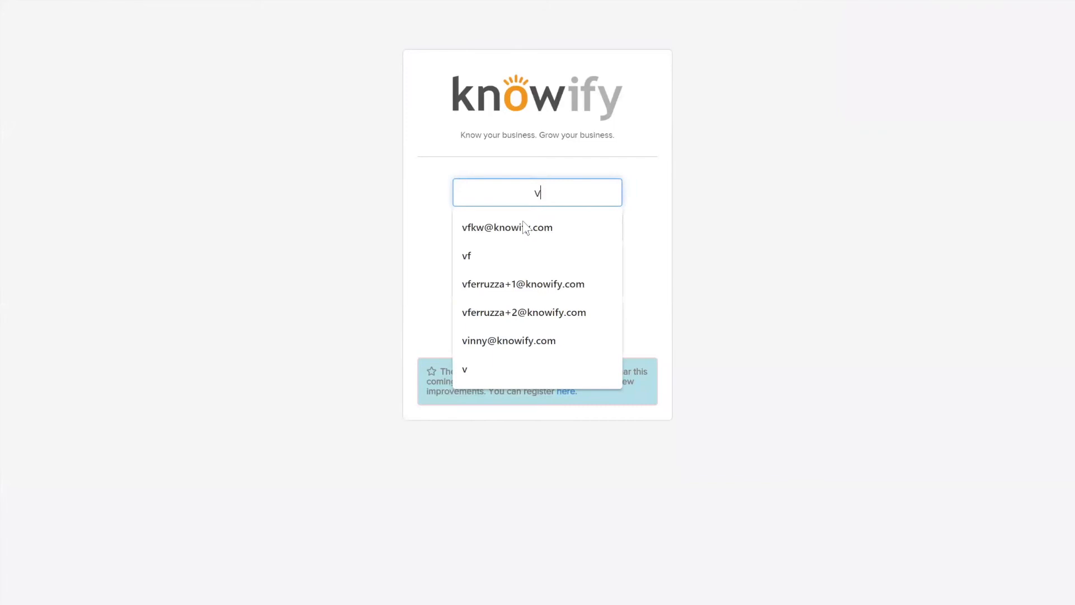
pyautogui.click(534, 311)
pyautogui.click(553, 307)
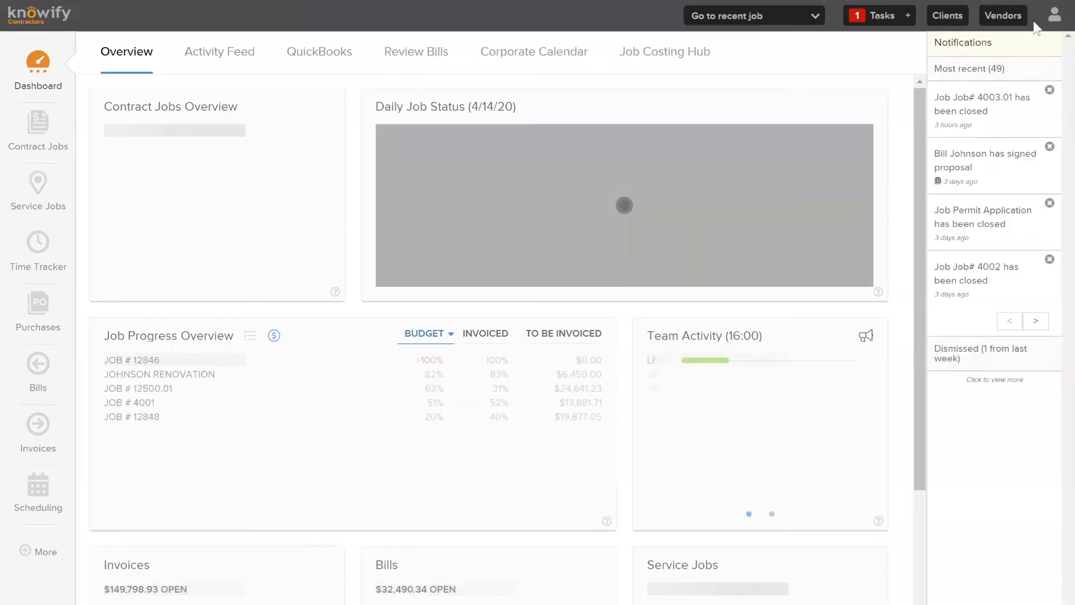
pyautogui.click(1055, 16)
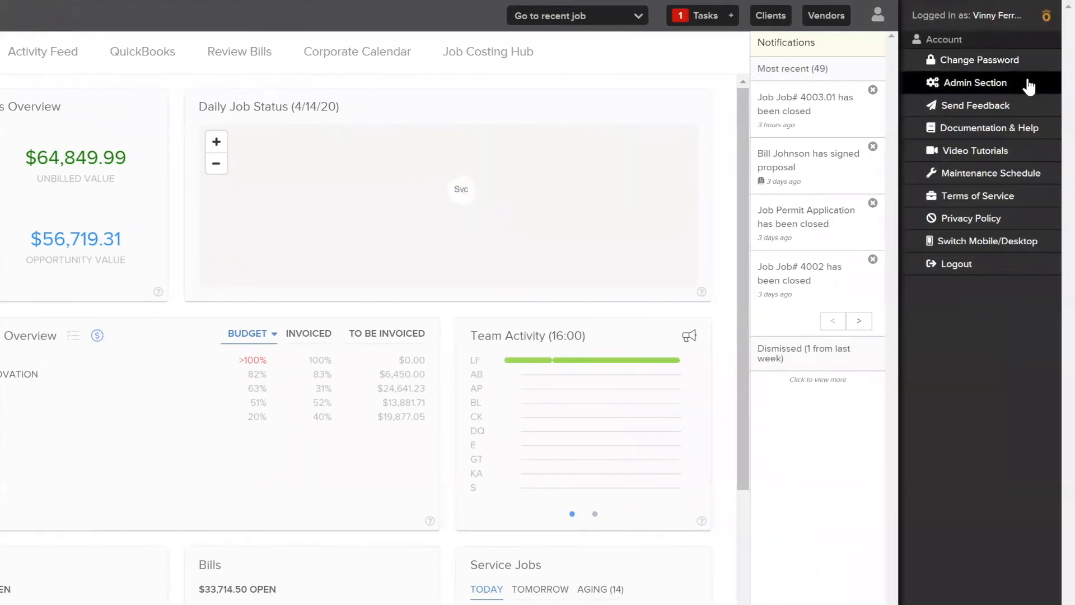
# Enter the Admin Section and open the Customize tile's Features tab
pyautogui.click(1028, 84)
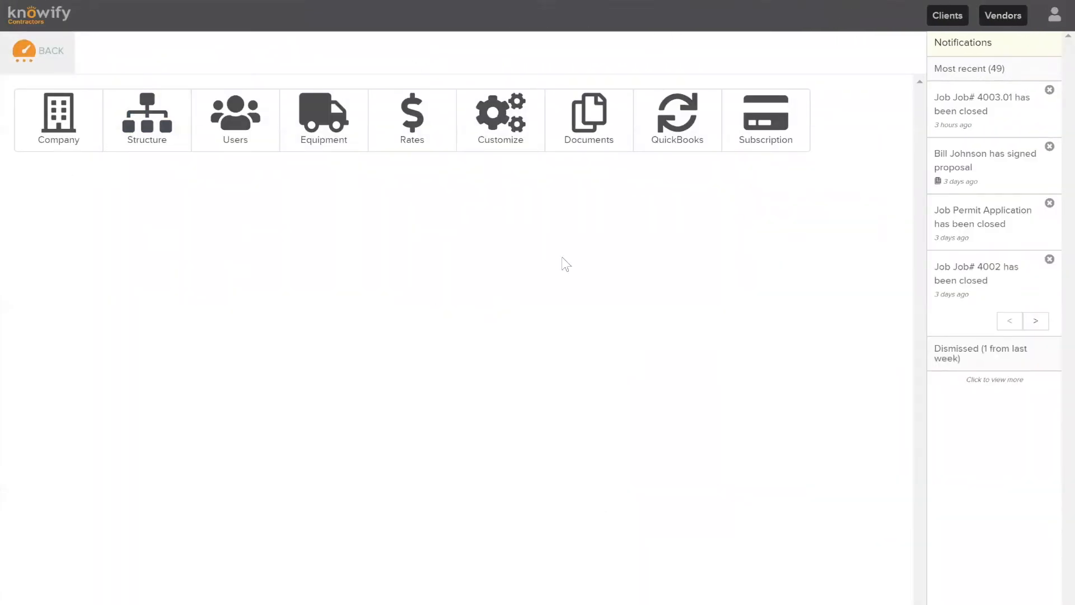
pyautogui.click(509, 115)
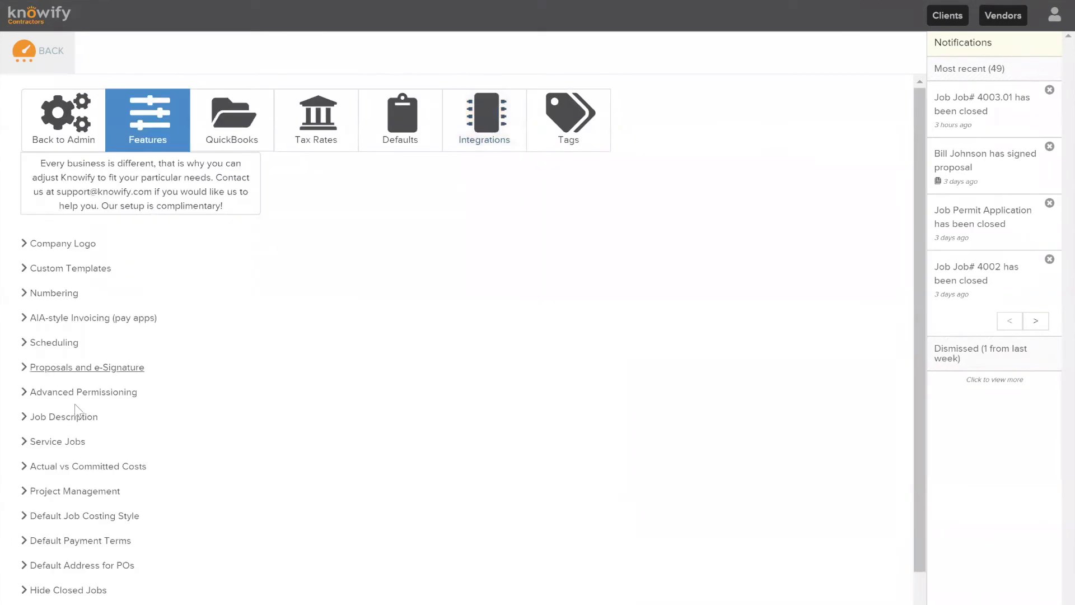
# Expand Advanced Permissioning and toggle the two bill approval options off and back on
pyautogui.click(101, 392)
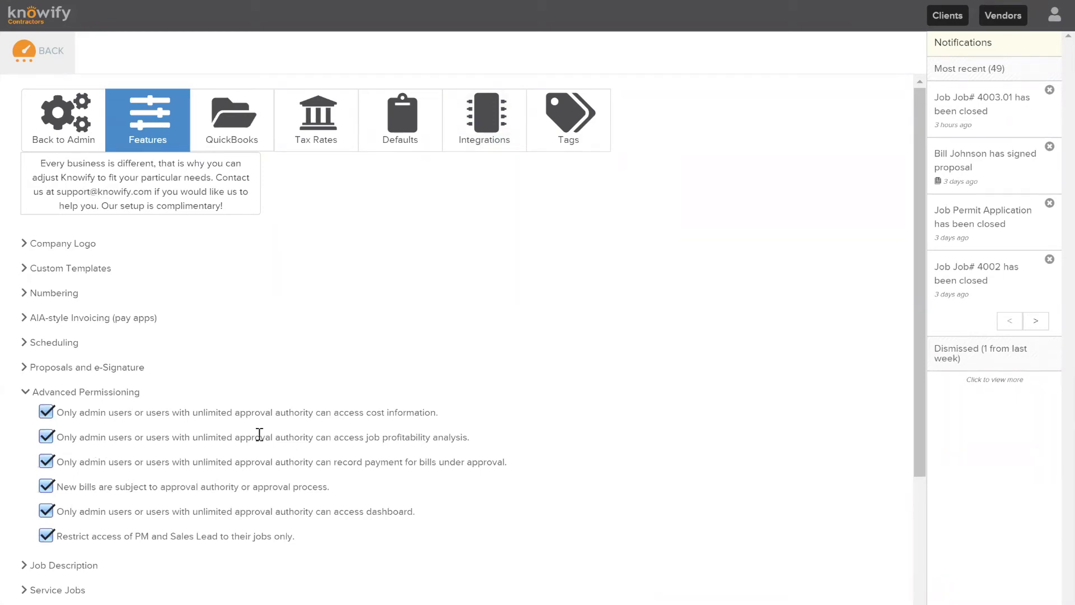
pyautogui.moveTo(77, 413); pyautogui.dragTo(312, 414)
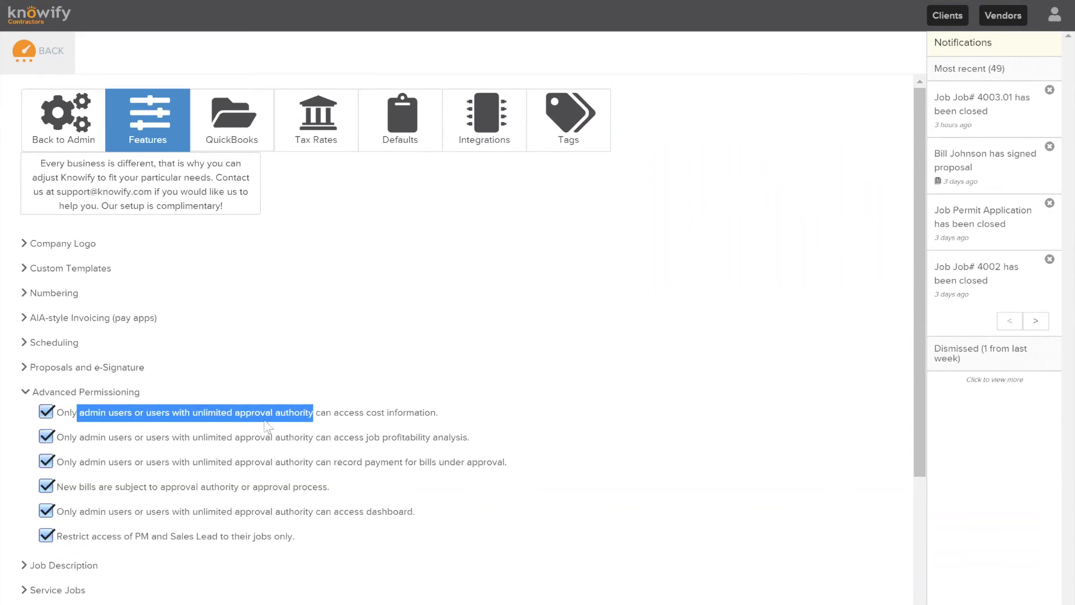
pyautogui.click(353, 414)
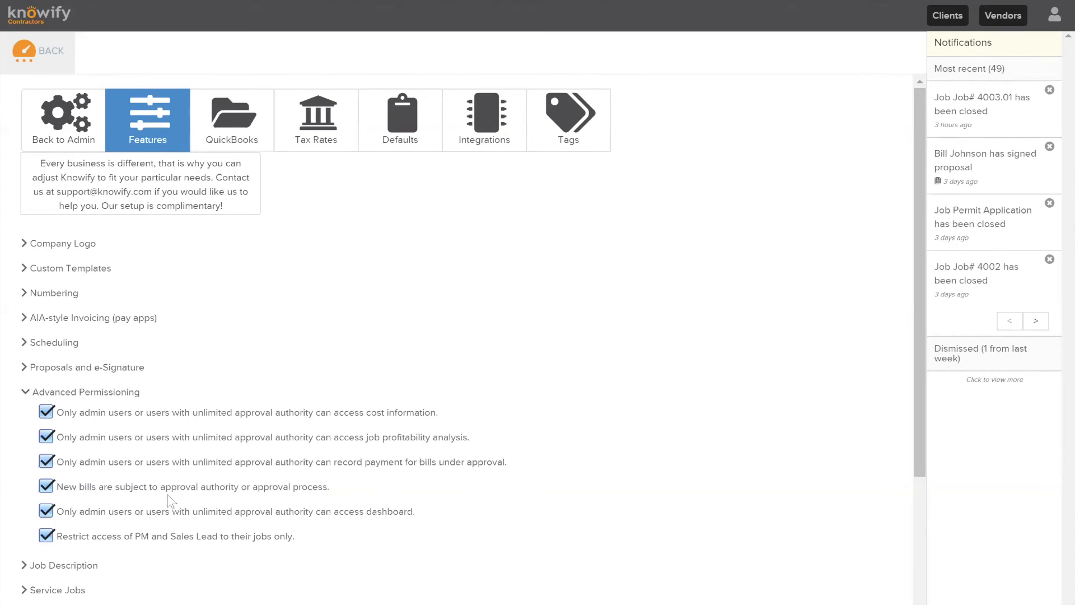
pyautogui.click(46, 486)
pyautogui.click(42, 466)
pyautogui.click(46, 486)
pyautogui.click(47, 463)
# Go back to Admin, list the Users, and open the Manager's row
pyautogui.click(97, 137)
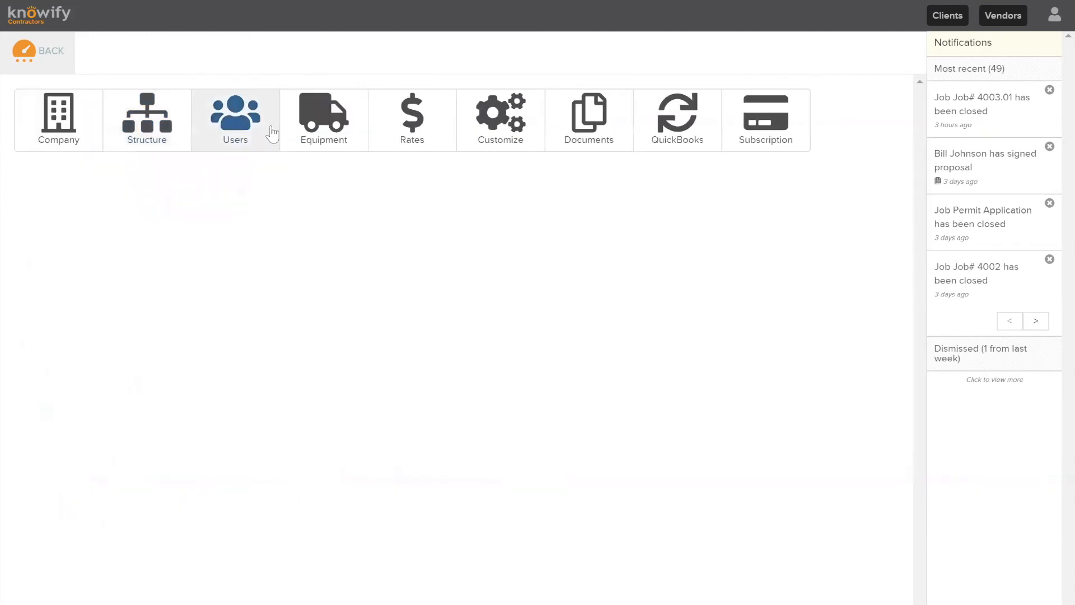
pyautogui.click(254, 127)
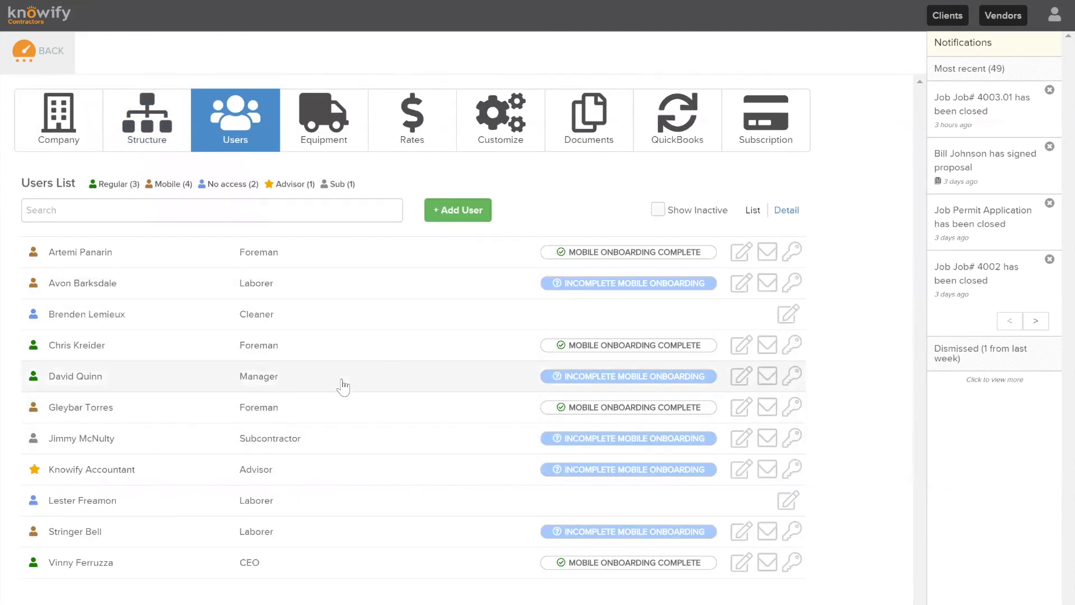
pyautogui.click(299, 377)
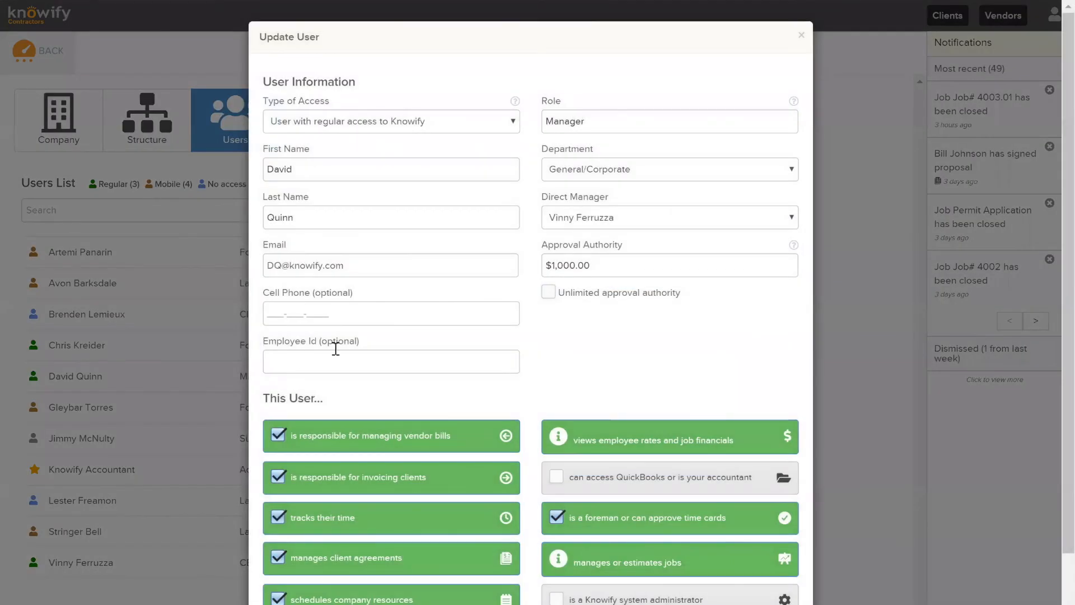
# Select the Manager user's full email address in the Email field
pyautogui.scroll(-2, 632, 294)
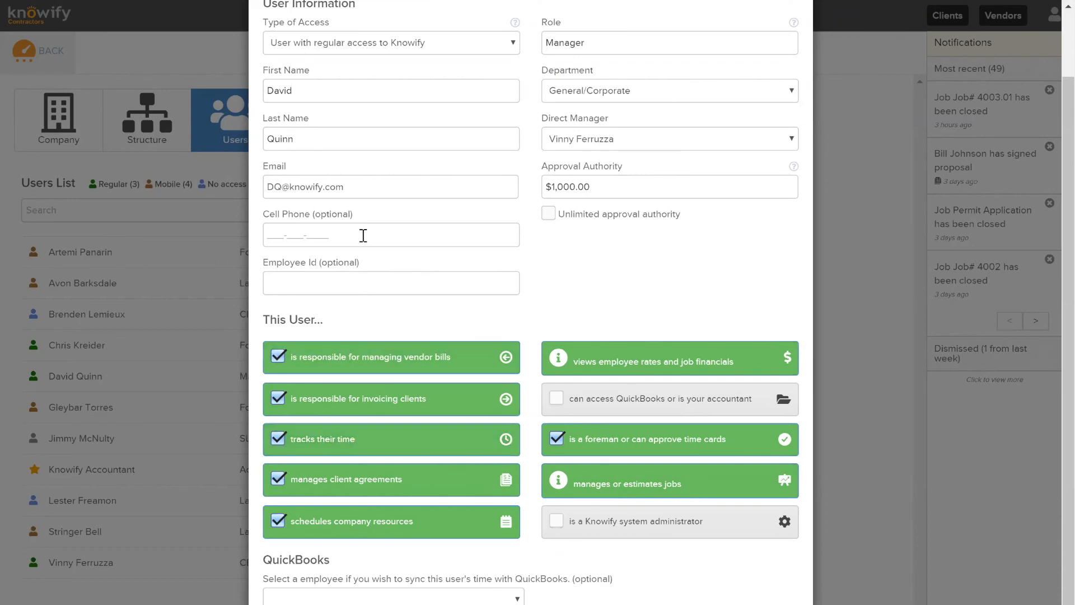
pyautogui.doubleClick(326, 187)
pyautogui.tripleClick(326, 187)
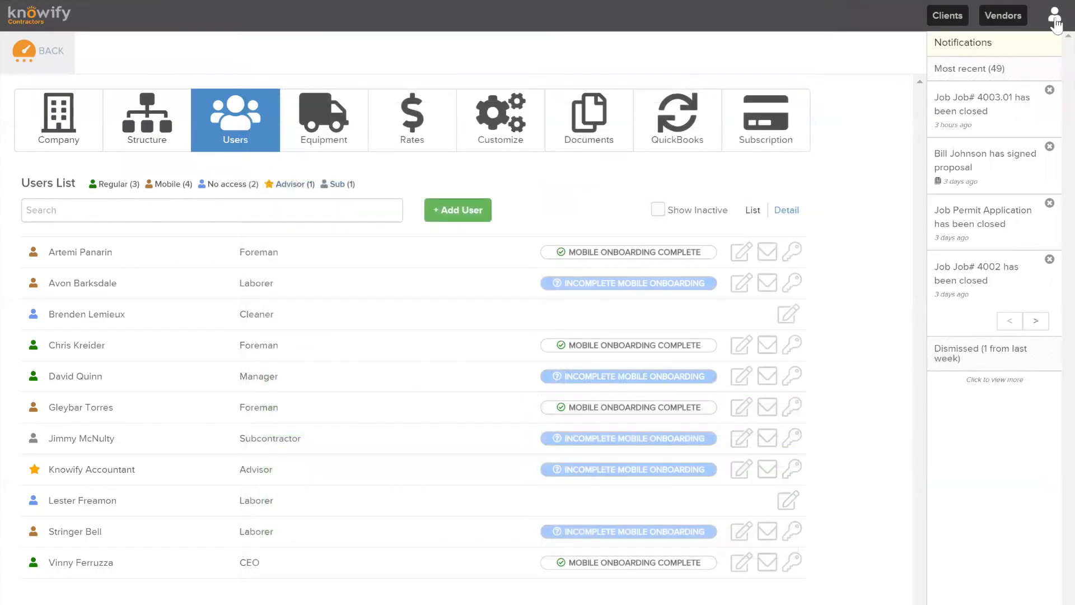
# Log out of the admin account and sign in with the Manager user's email address
pyautogui.click(1054, 15)
pyautogui.click(943, 264)
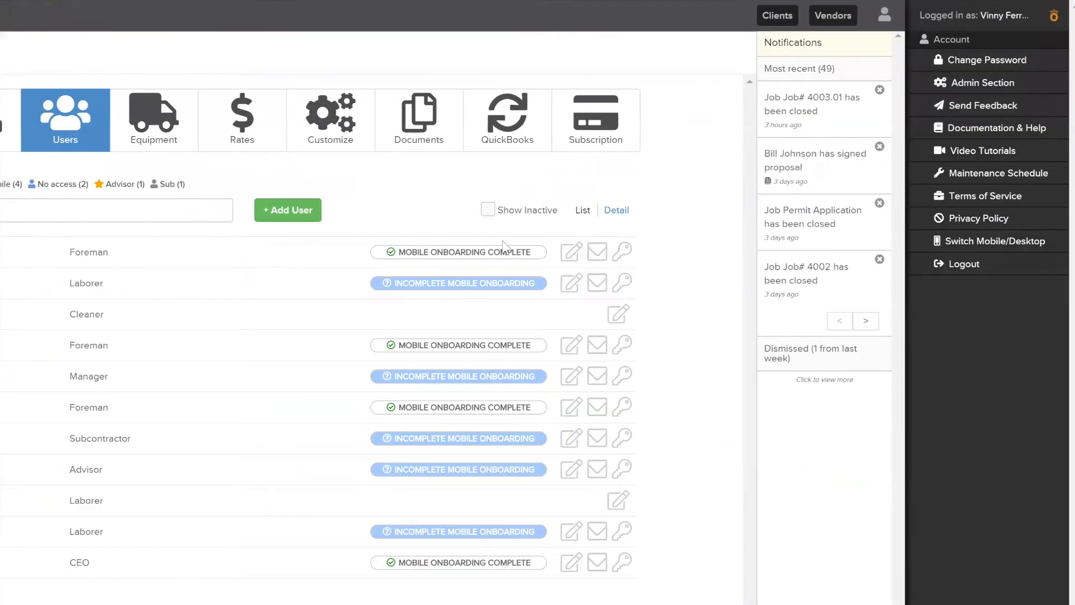
pyautogui.click(497, 198)
pyautogui.doubleClick(551, 189)
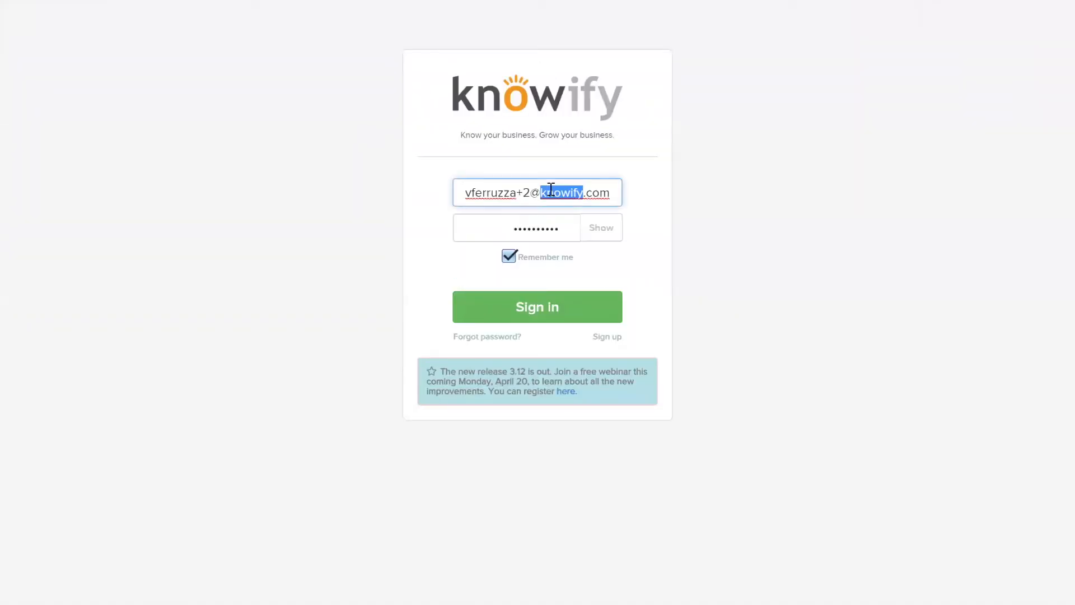
pyautogui.tripleClick(551, 189)
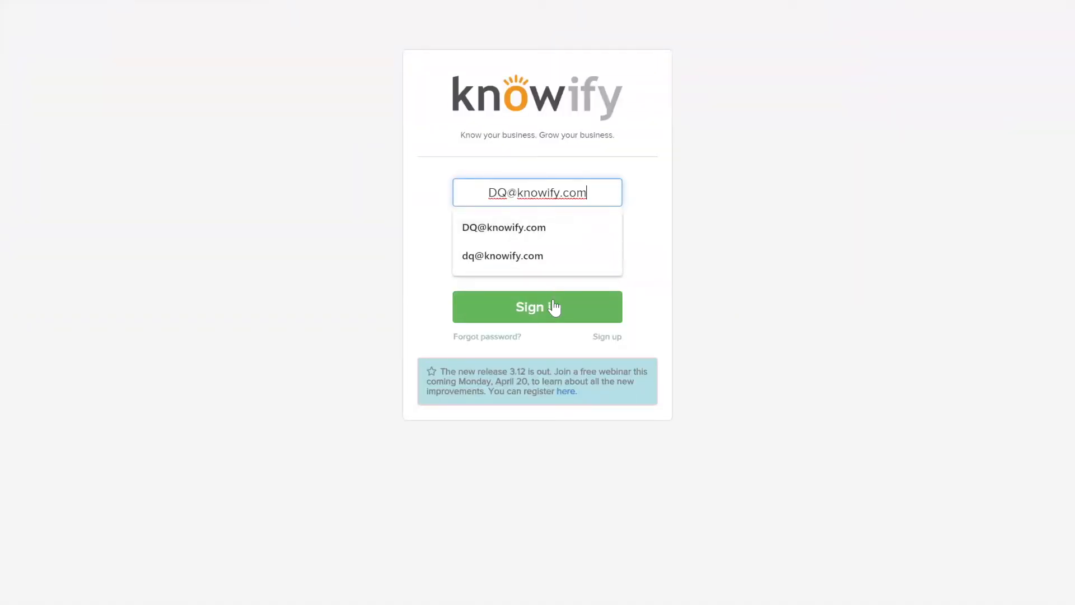
pyautogui.click(554, 302)
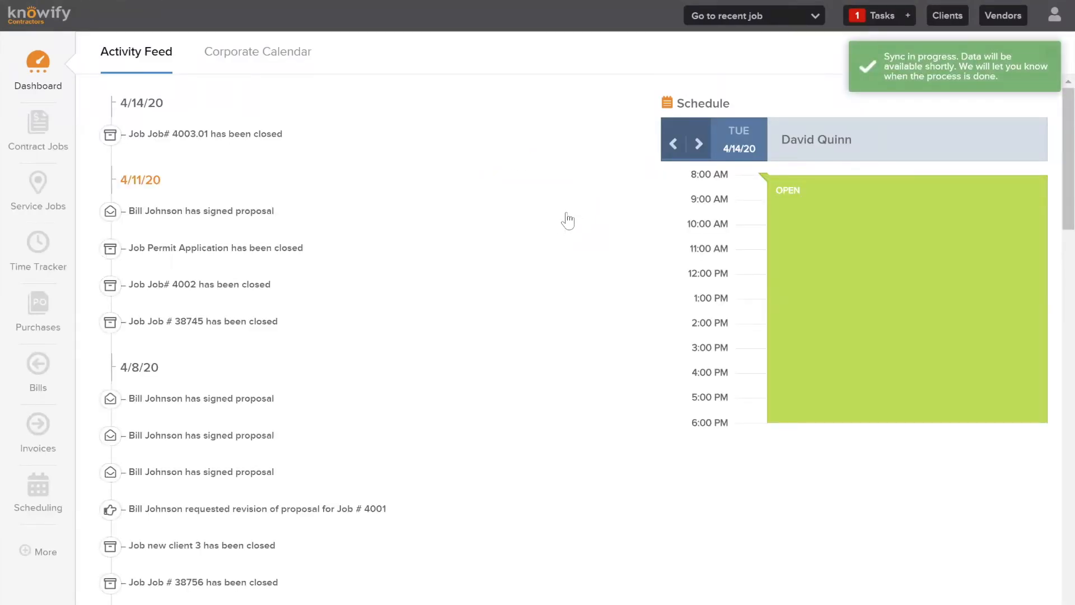
# Scroll through the manager's Dashboard Activity Feed, then open Contract Jobs
pyautogui.scroll(-1, 279, 348)
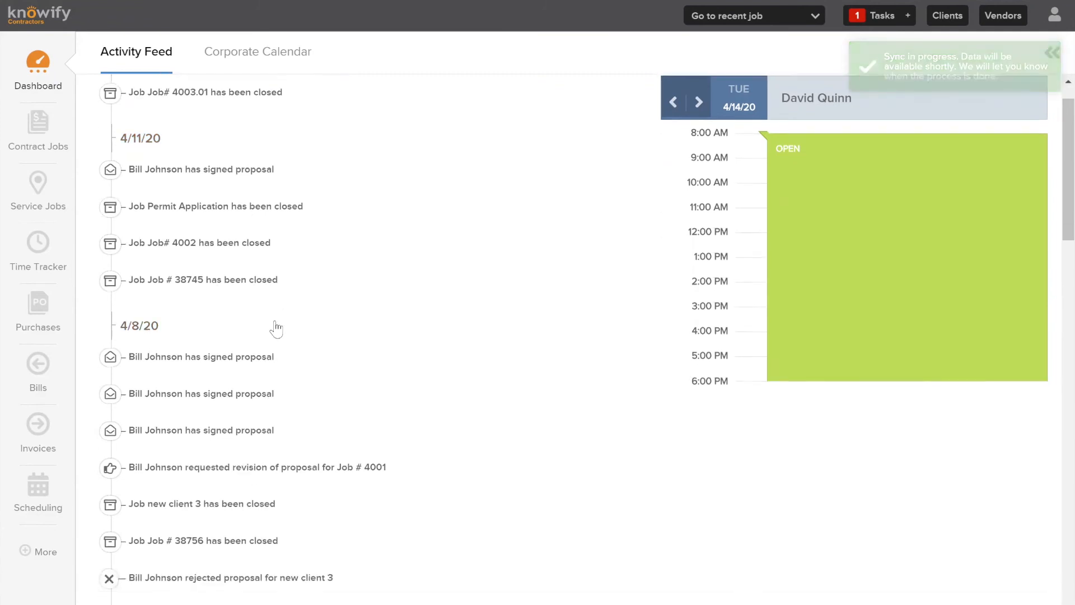
pyautogui.scroll(-1, 279, 349)
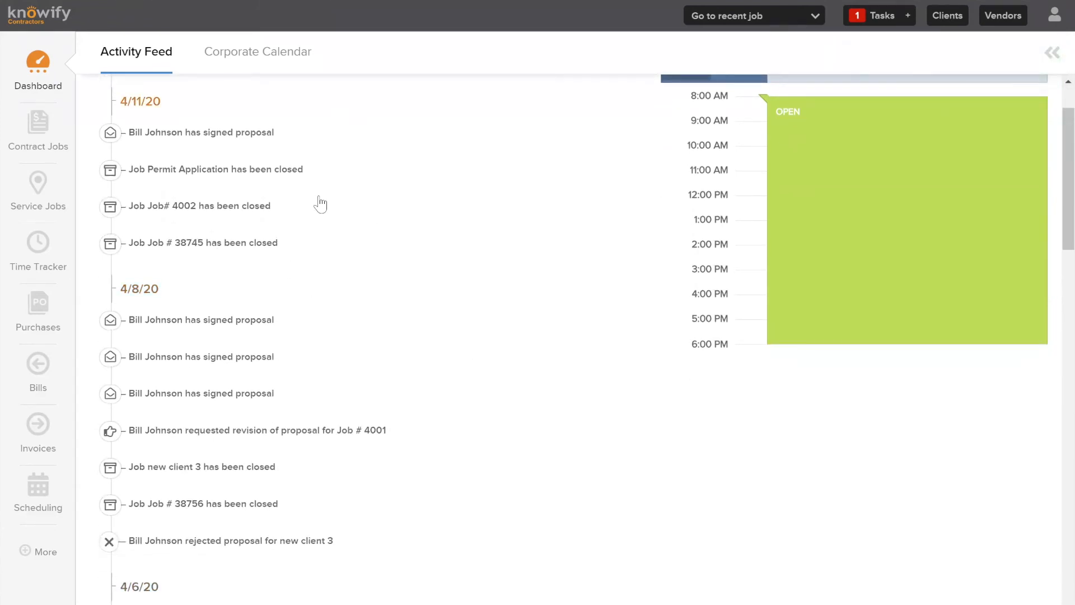
pyautogui.scroll(-2, 364, 317)
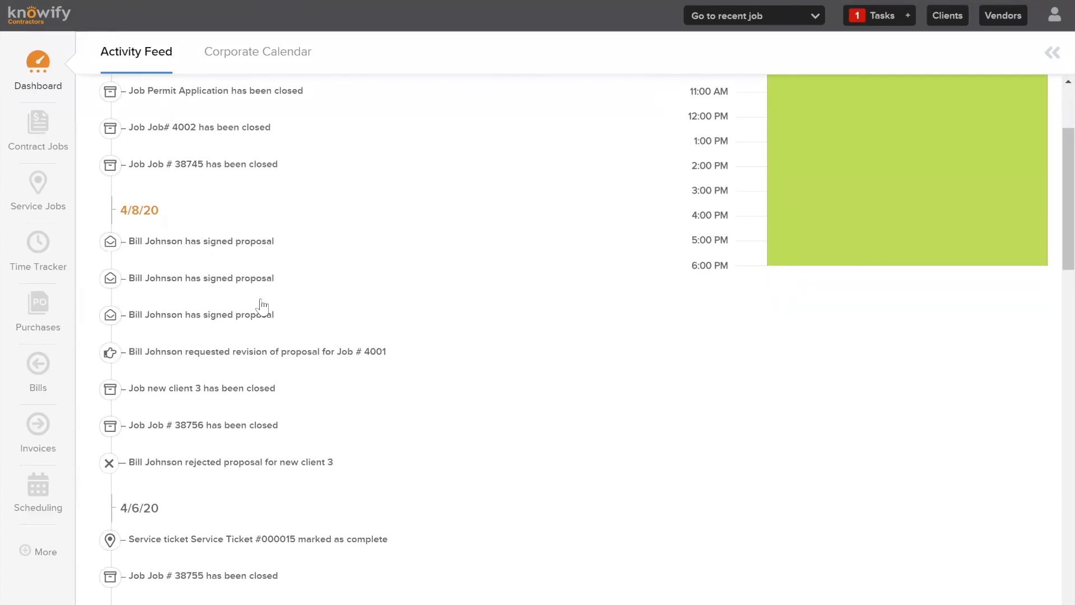
pyautogui.scroll(4, 281, 373)
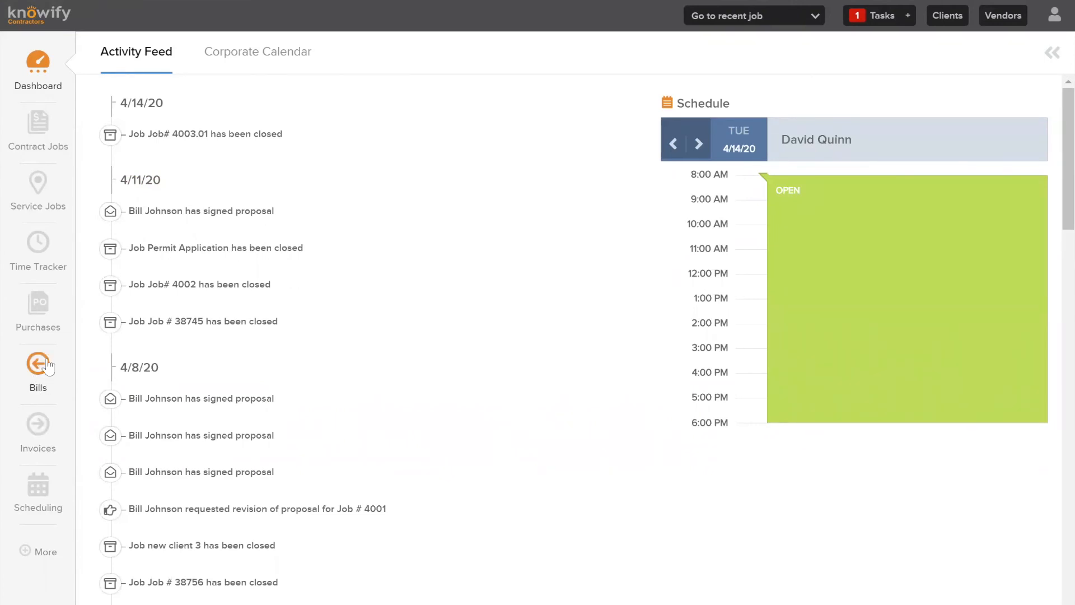
pyautogui.click(39, 140)
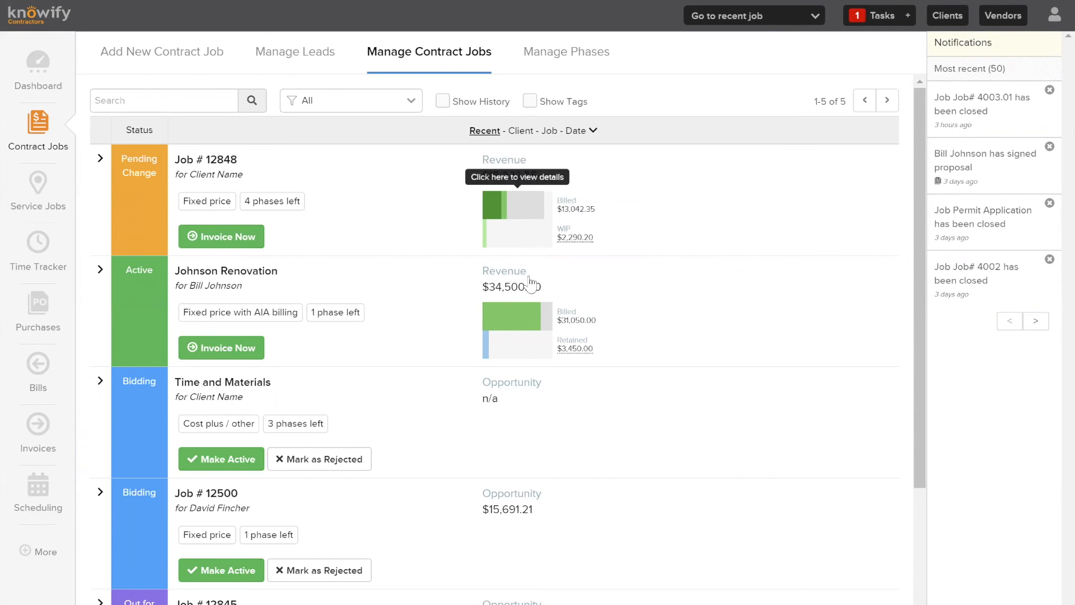
# Expand the Johnson Renovation revenue details, then open Job # 12848's summary
pyautogui.click(516, 326)
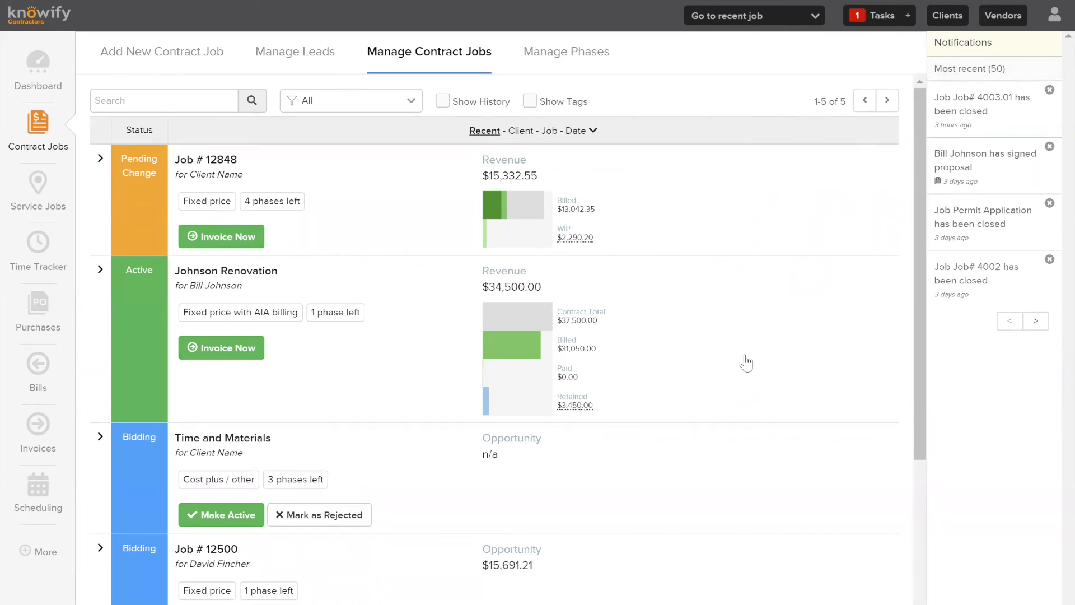
pyautogui.scroll(-1, 663, 274)
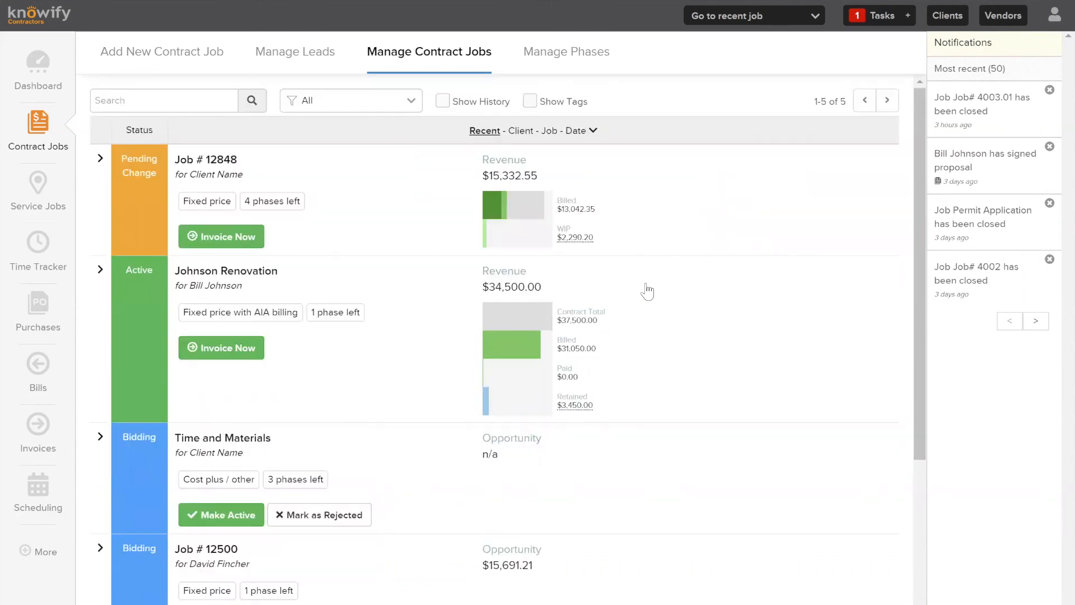
pyautogui.scroll(1, 647, 291)
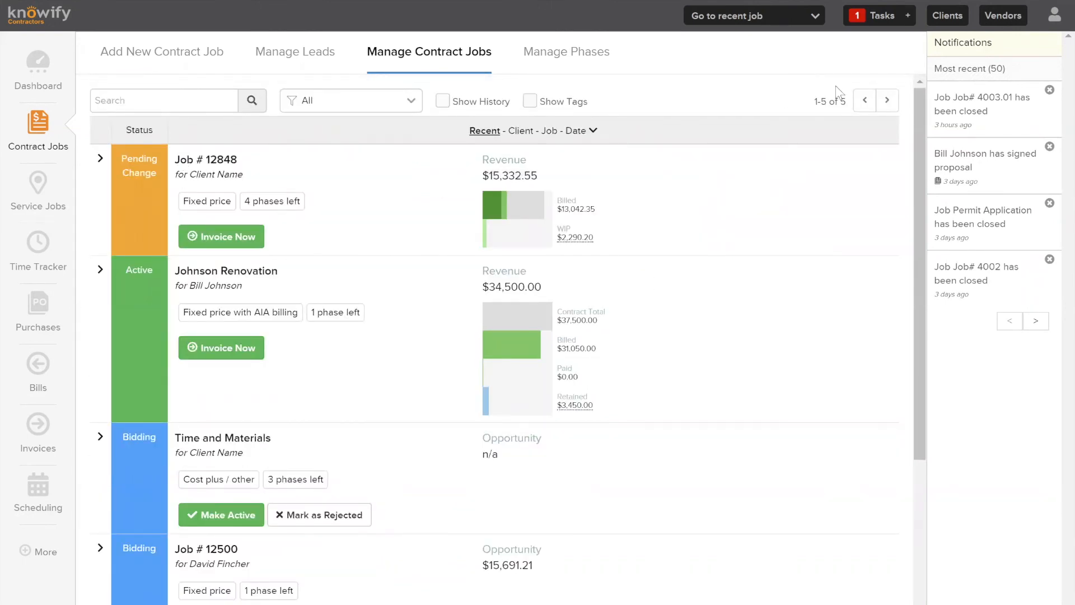
pyautogui.moveTo(815, 104); pyautogui.dragTo(845, 101)
pyautogui.click(845, 101)
pyautogui.click(128, 188)
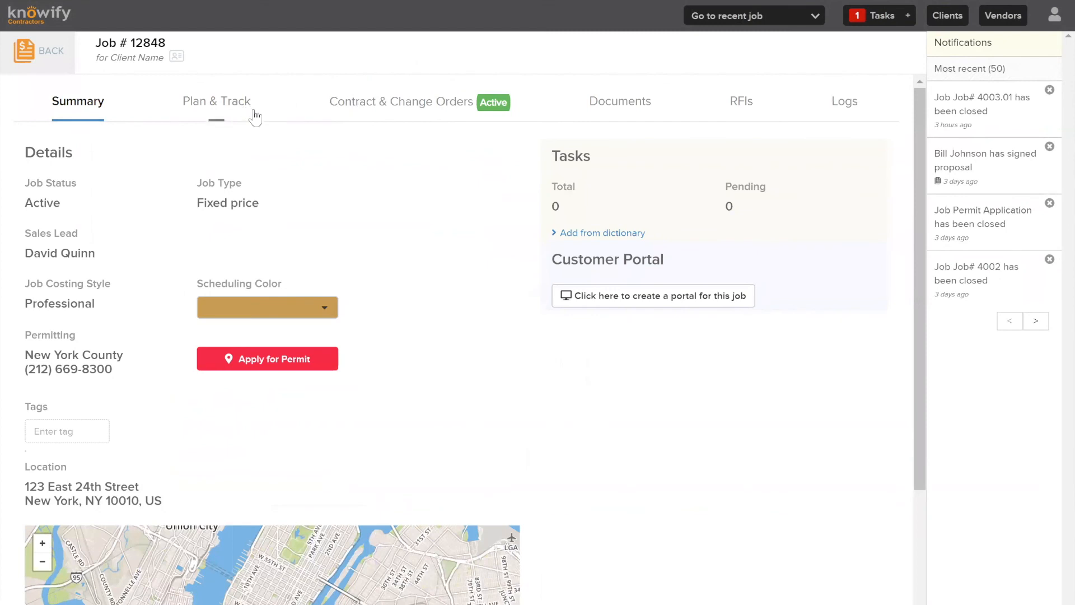
# Review Job # 12848's Plan & Track phases, then switch to Contract & Change Orders
pyautogui.click(227, 106)
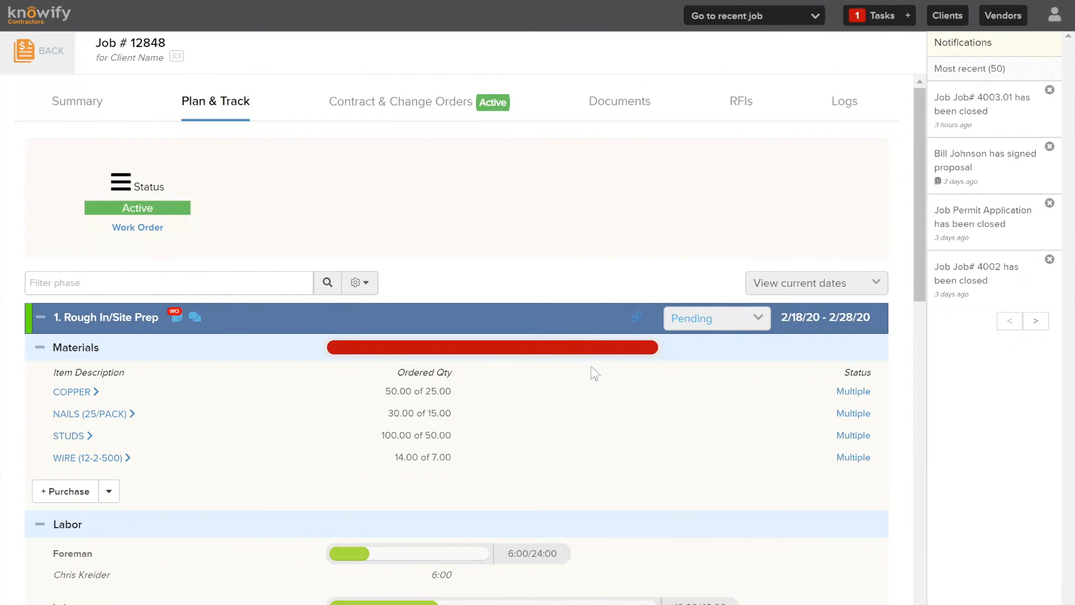
pyautogui.scroll(-2, 555, 365)
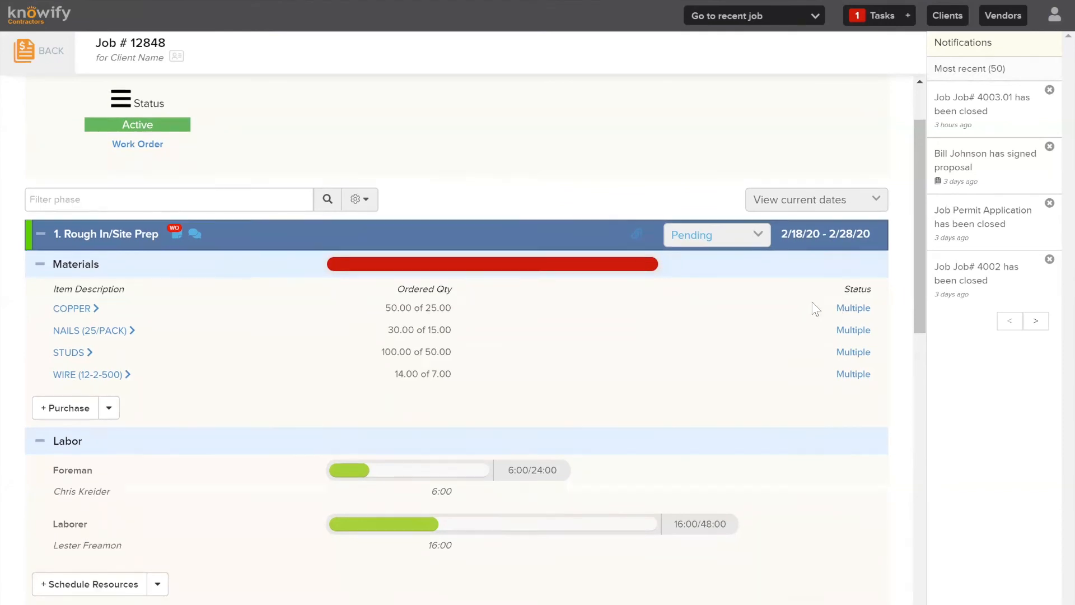
pyautogui.scroll(-4, 692, 150)
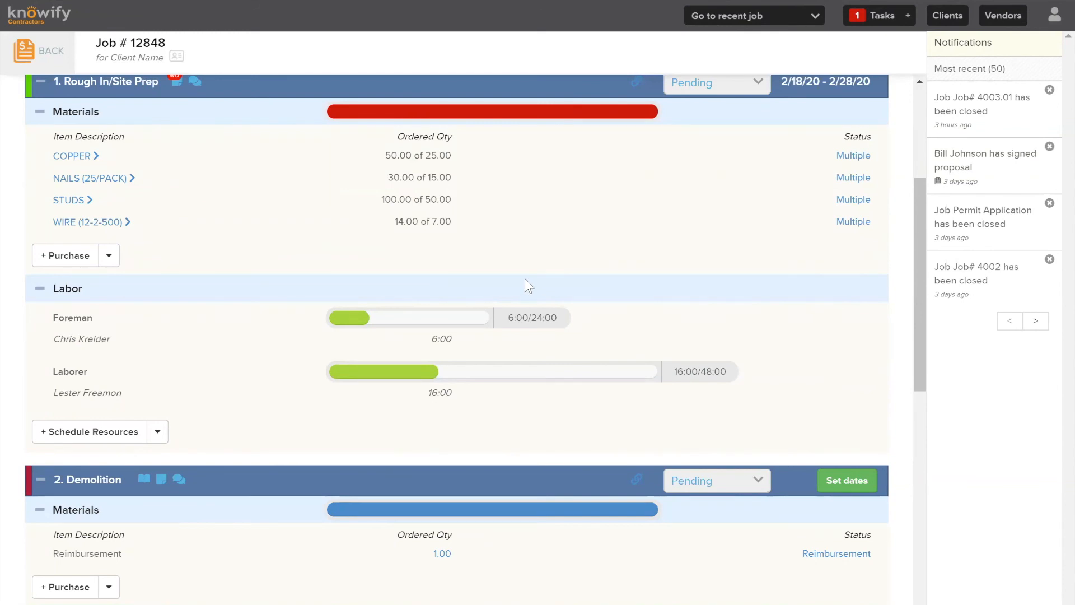
pyautogui.scroll(6, 525, 278)
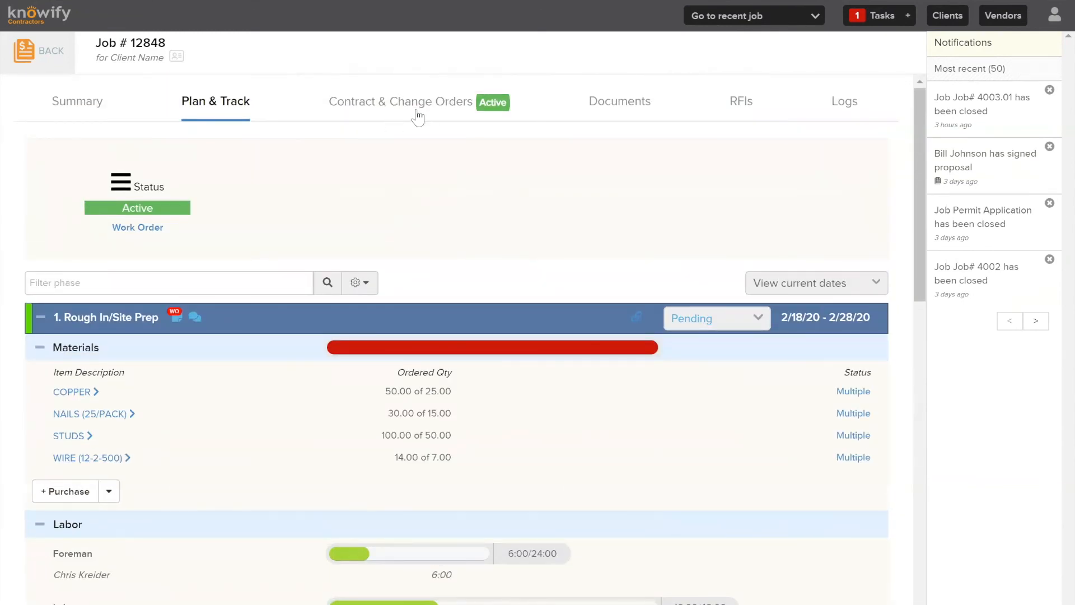
pyautogui.click(415, 108)
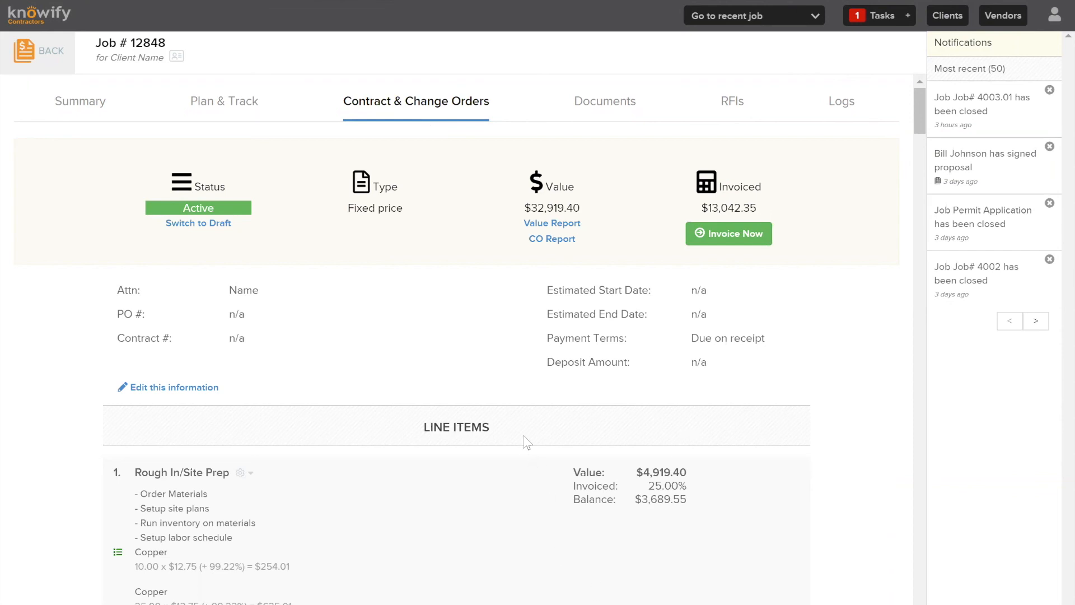
# Scroll Job # 12848's line items down to Change Order #5, then return to Manage Contract Jobs
pyautogui.scroll(-5, 524, 440)
pyautogui.scroll(5, 523, 432)
pyautogui.scroll(-12, 531, 312)
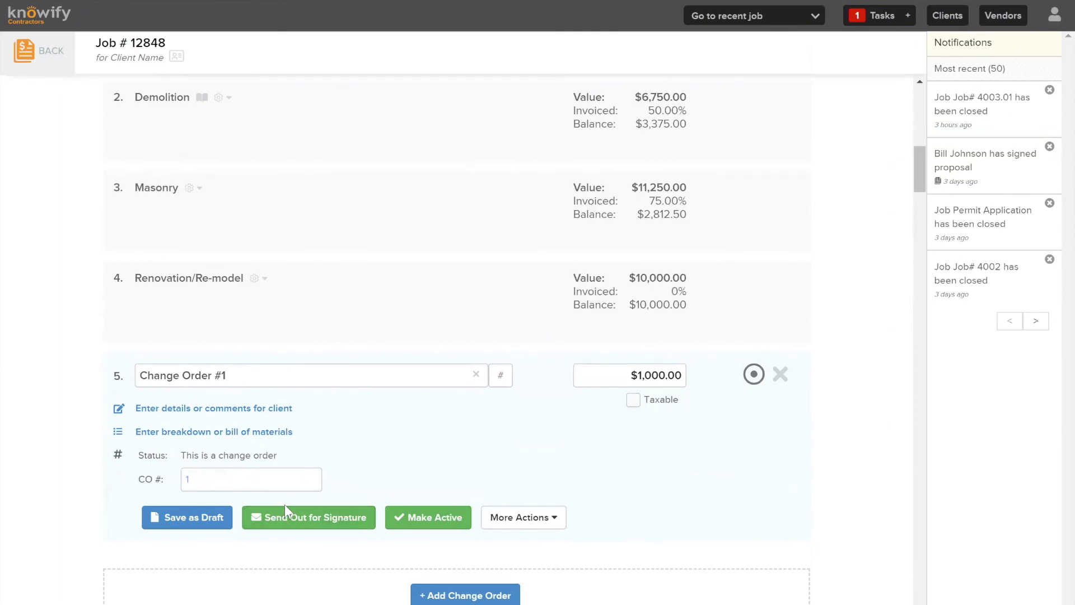
pyautogui.scroll(11, 639, 551)
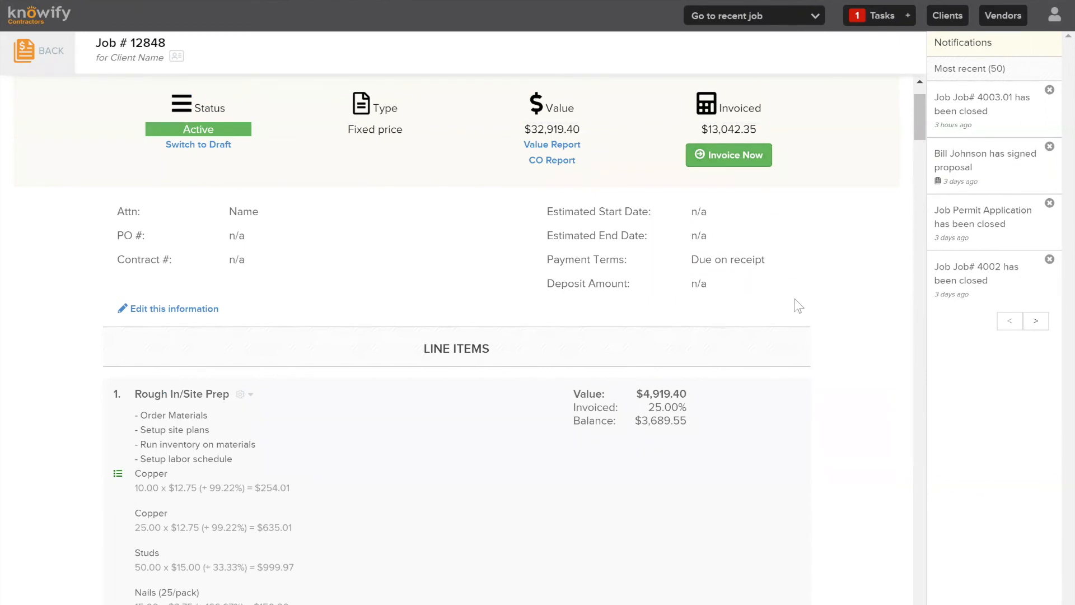
pyautogui.scroll(1, 795, 305)
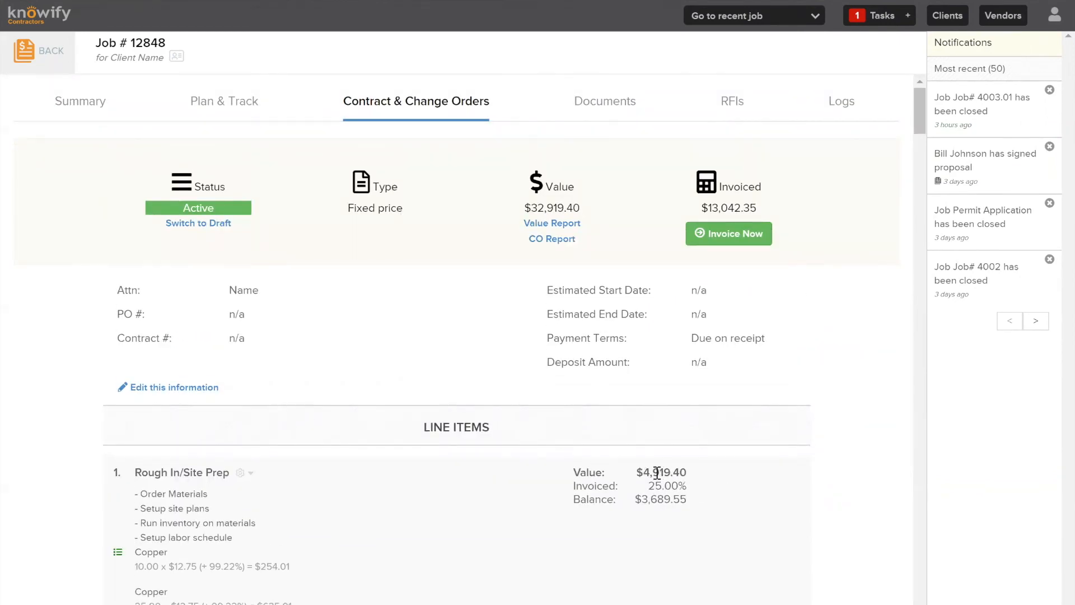
pyautogui.click(685, 480)
pyautogui.click(25, 53)
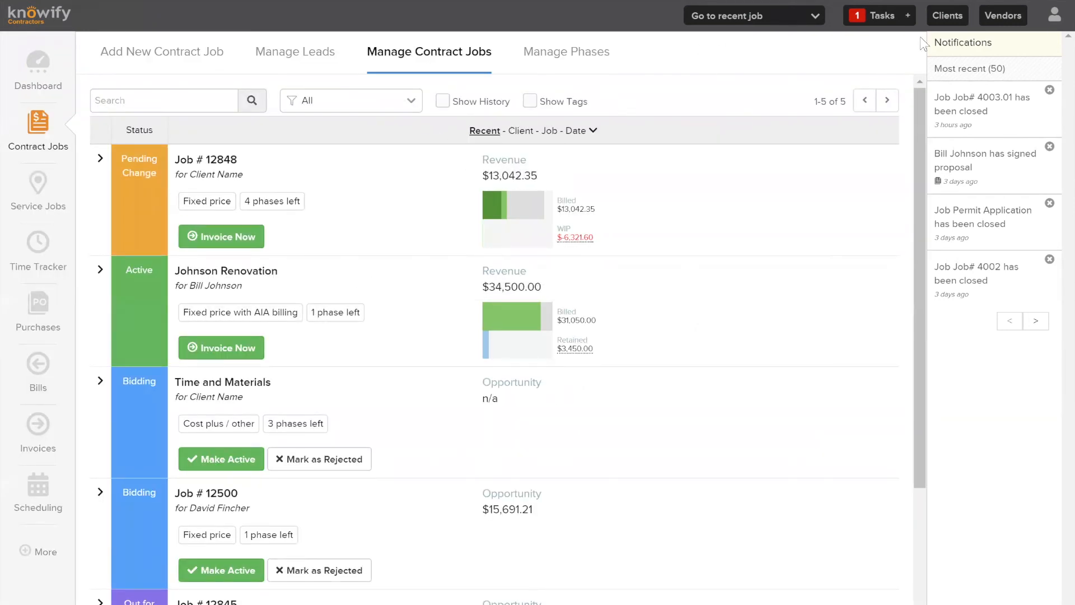
# Log out of the manager account and sign back in with the saved admin login
pyautogui.click(1055, 16)
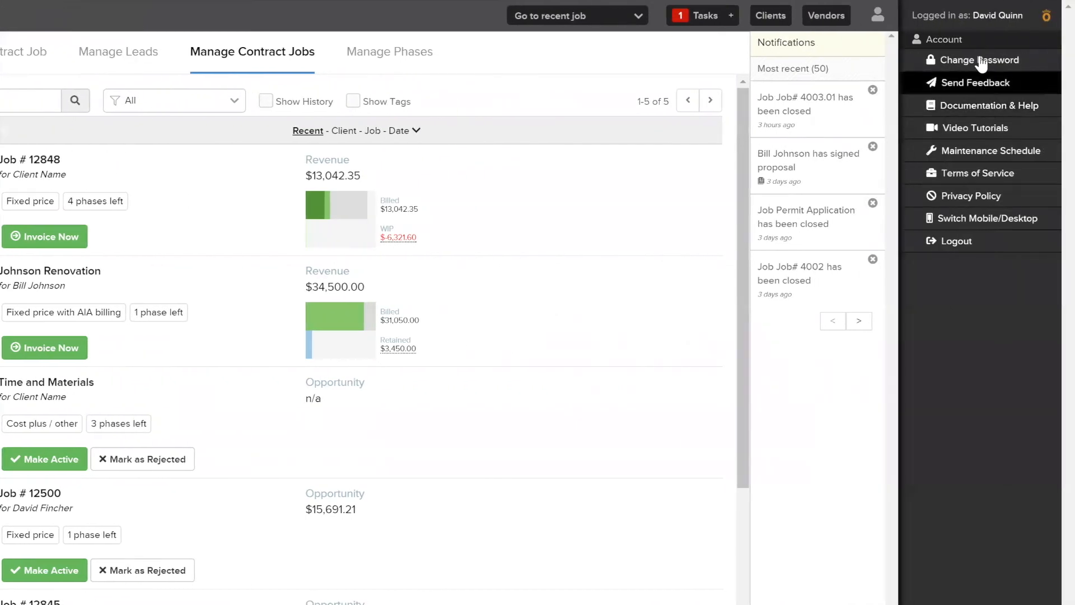
pyautogui.click(980, 252)
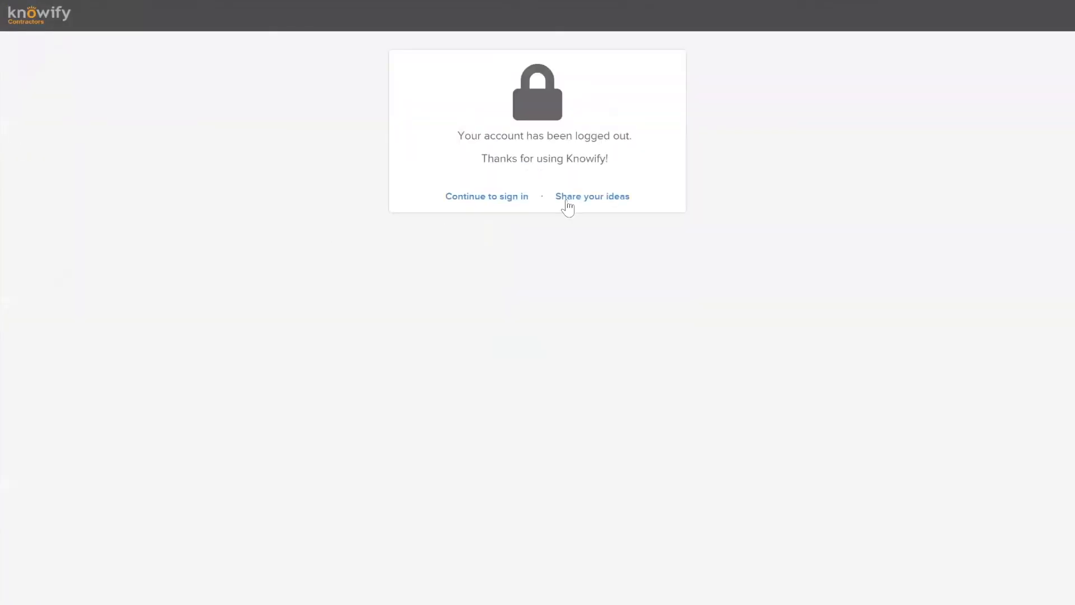
pyautogui.click(508, 198)
pyautogui.tripleClick(507, 189)
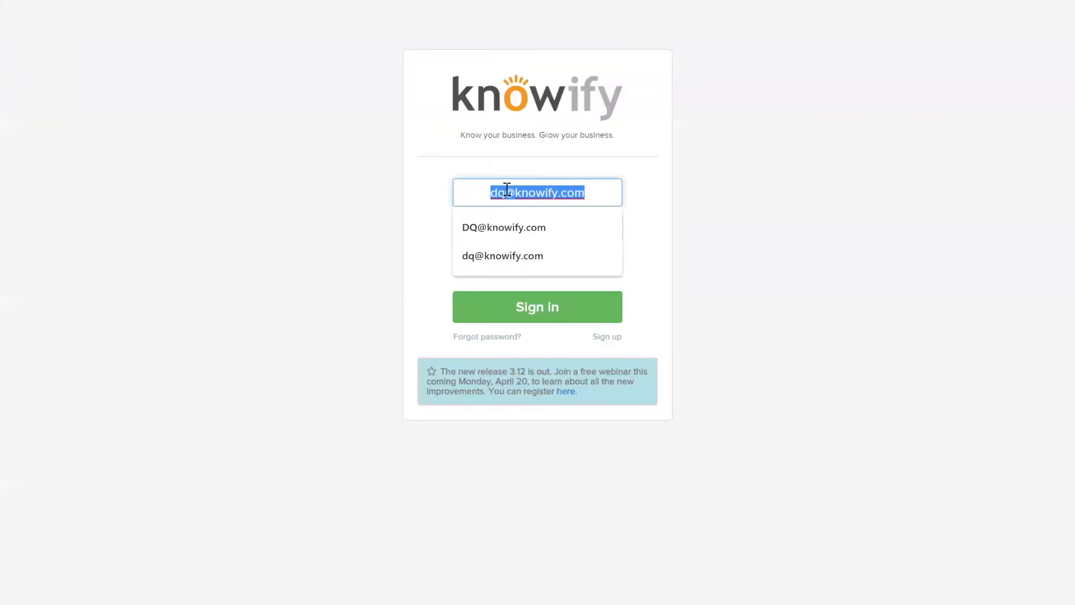
pyautogui.write('vf')
pyautogui.click(530, 312)
pyautogui.click(532, 306)
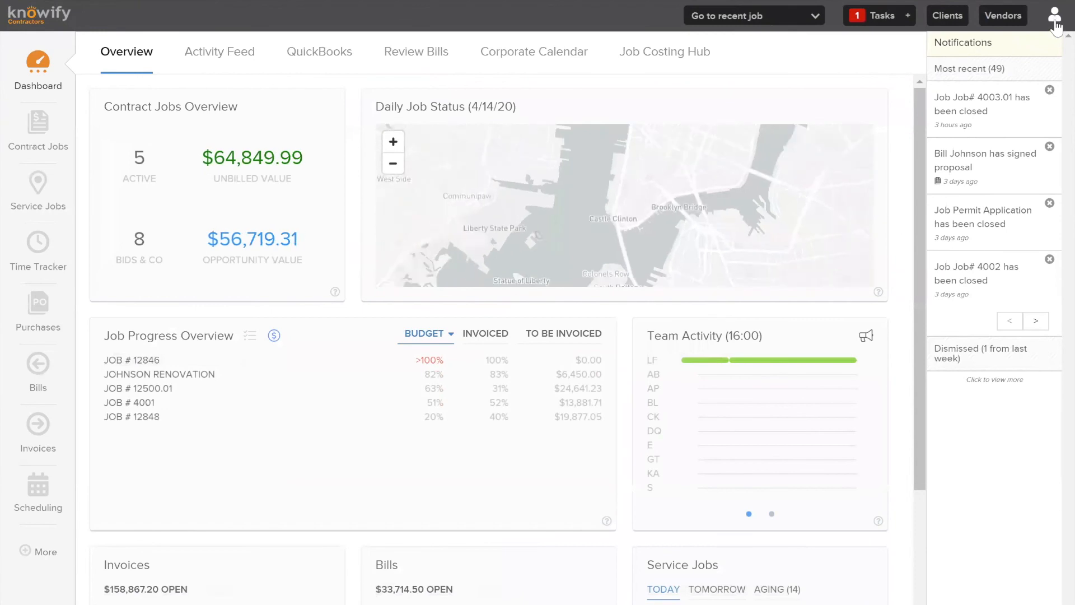
pyautogui.click(1055, 17)
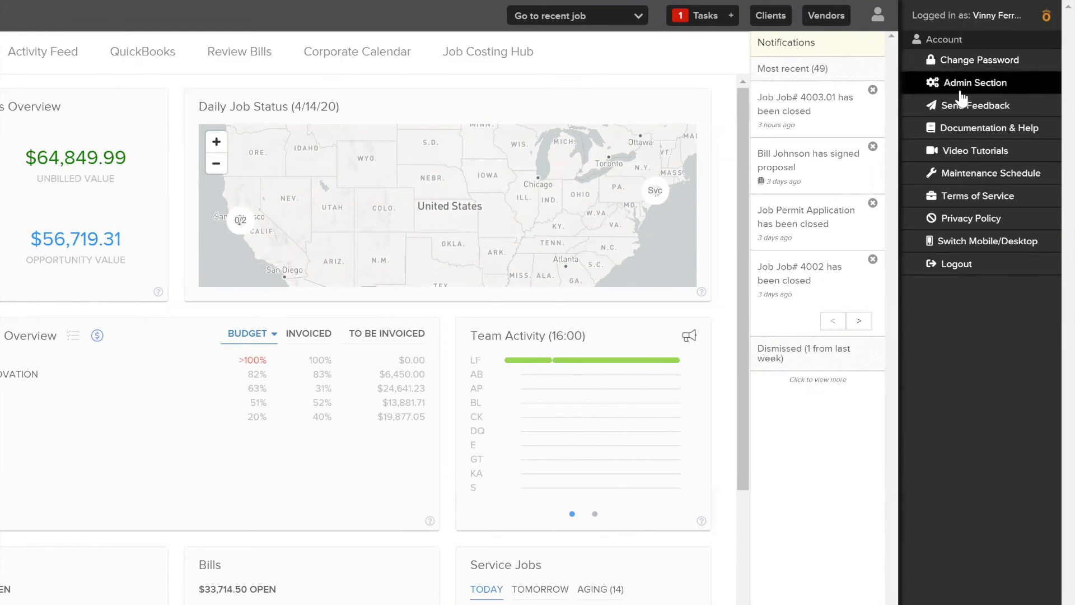
# Inspect the Hide Bidding Jobs and Hide Closed Jobs features in Admin customization, leaving both unchecked
pyautogui.click(990, 91)
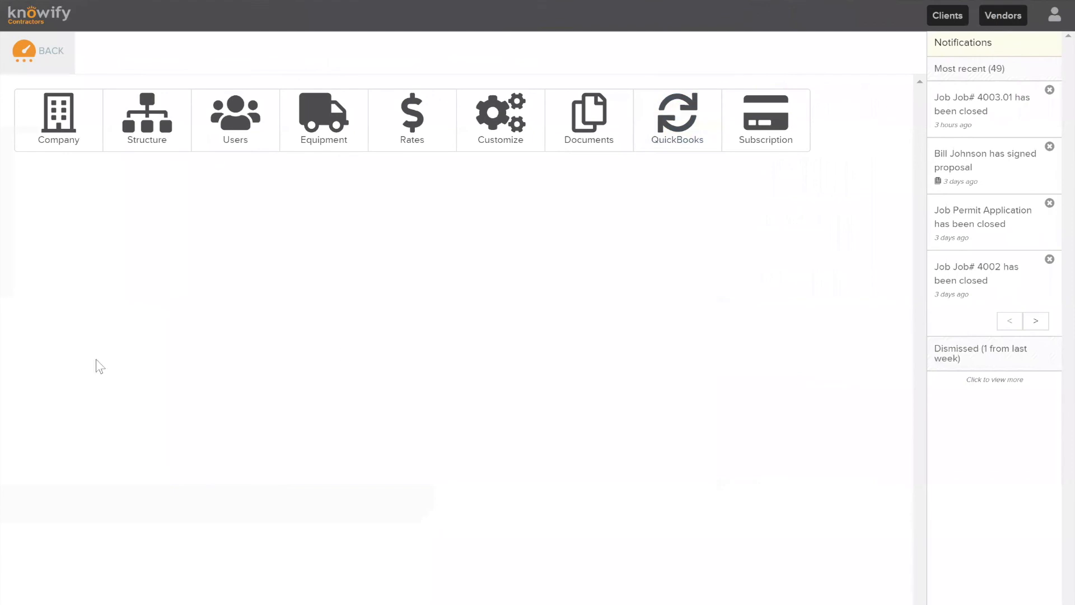
pyautogui.click(482, 135)
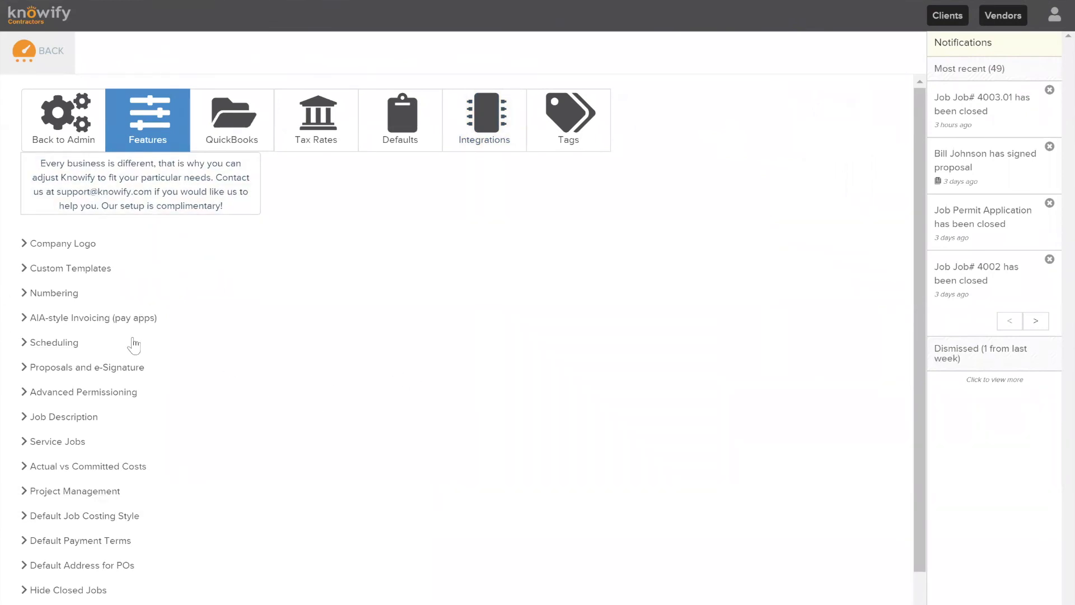
pyautogui.scroll(-1, 239, 302)
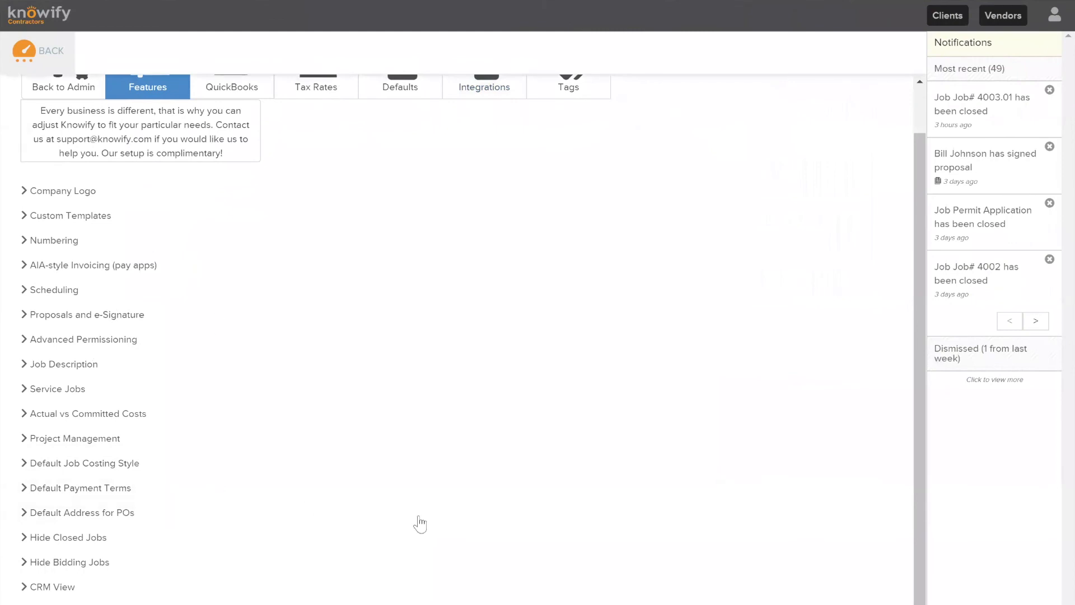
pyautogui.click(84, 561)
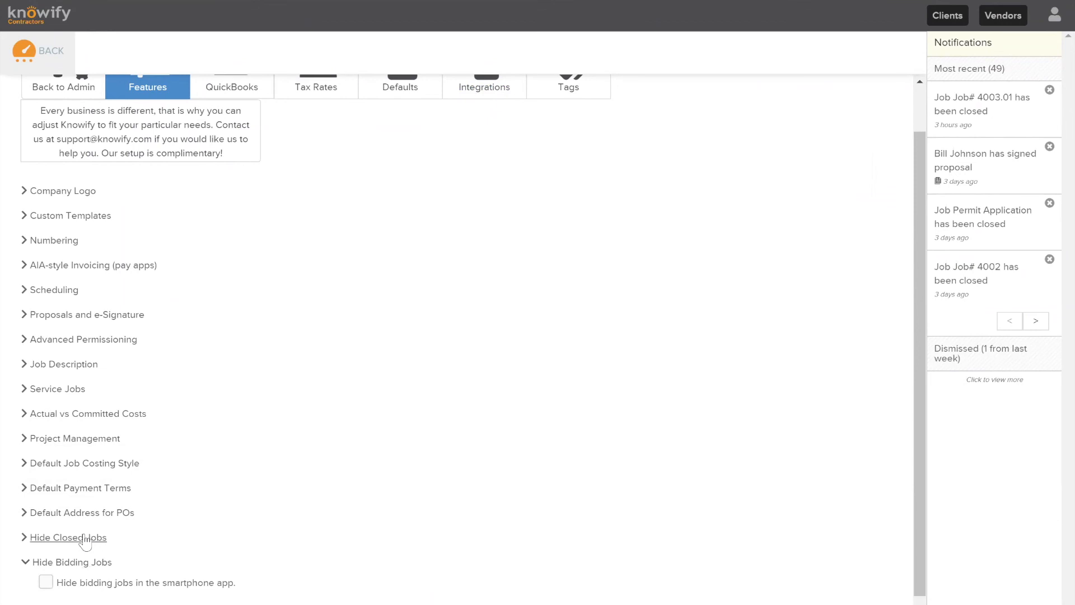
pyautogui.click(85, 537)
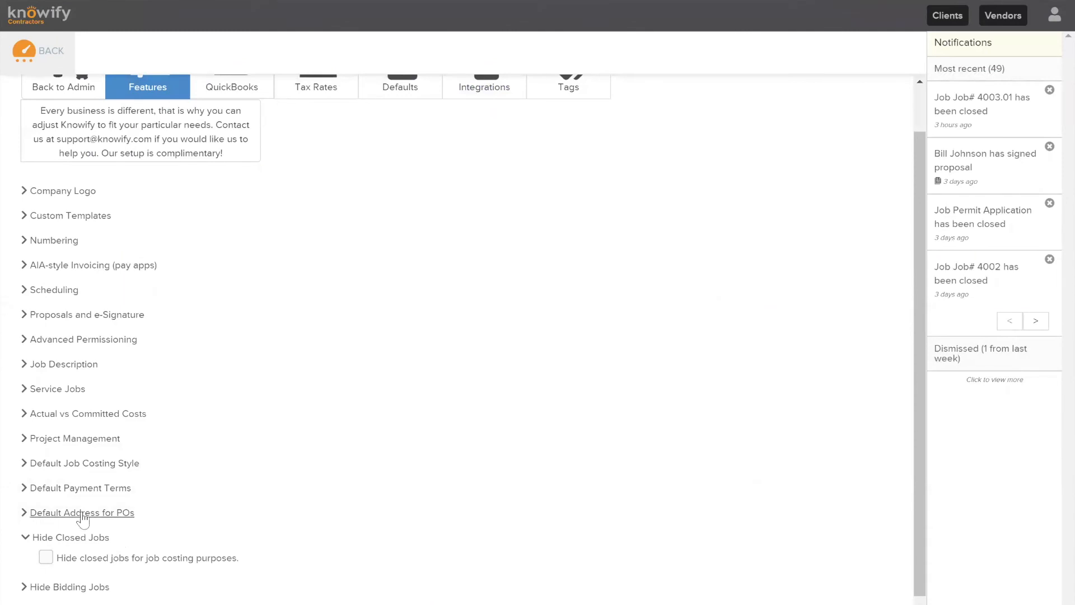
pyautogui.click(83, 588)
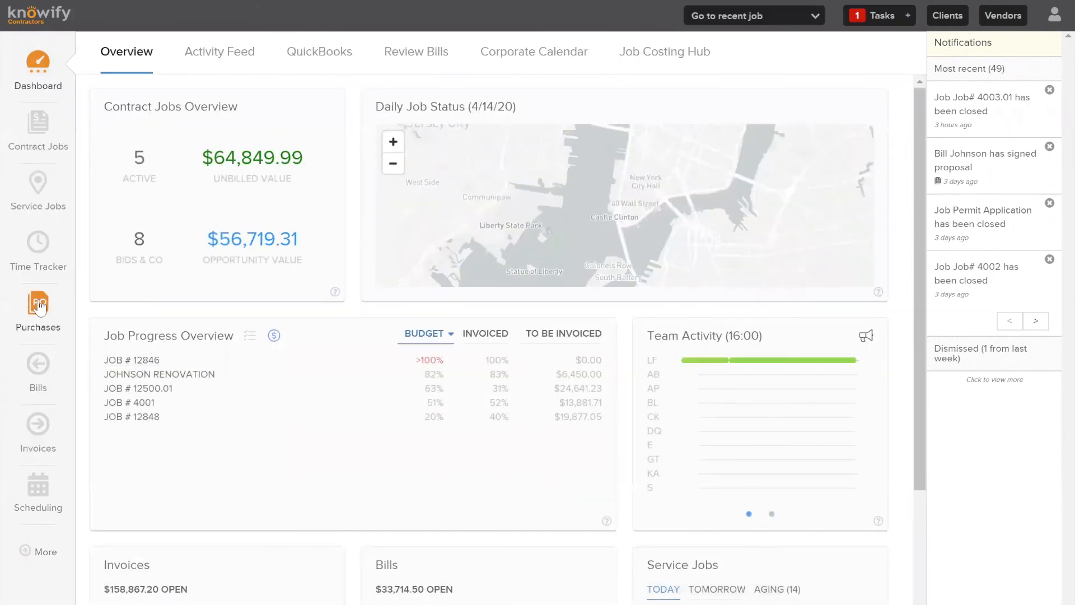
pyautogui.click(38, 306)
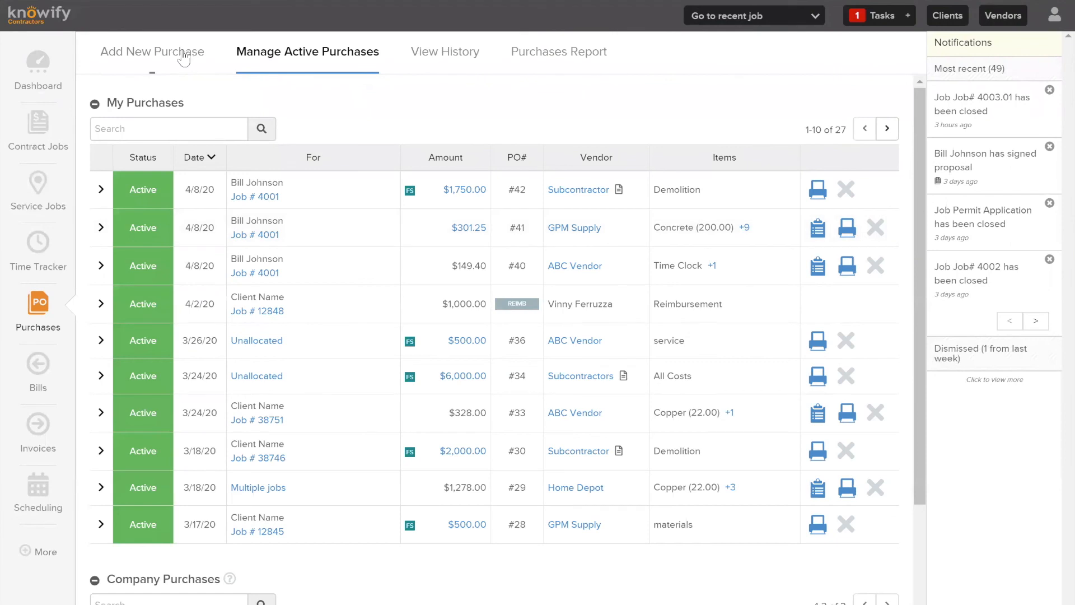
pyautogui.click(186, 56)
pyautogui.click(240, 219)
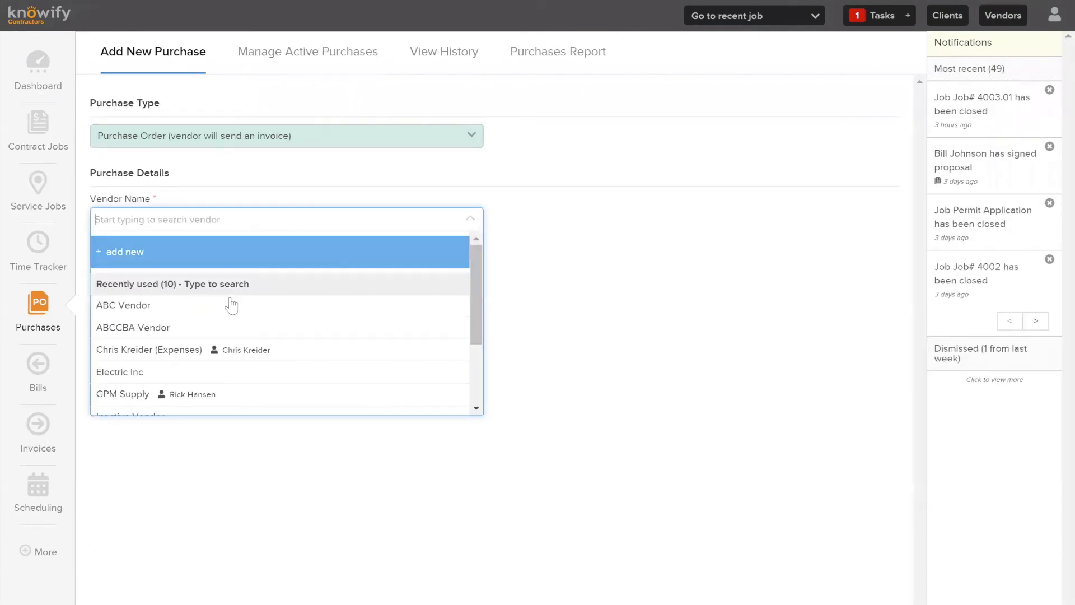
pyautogui.click(123, 305)
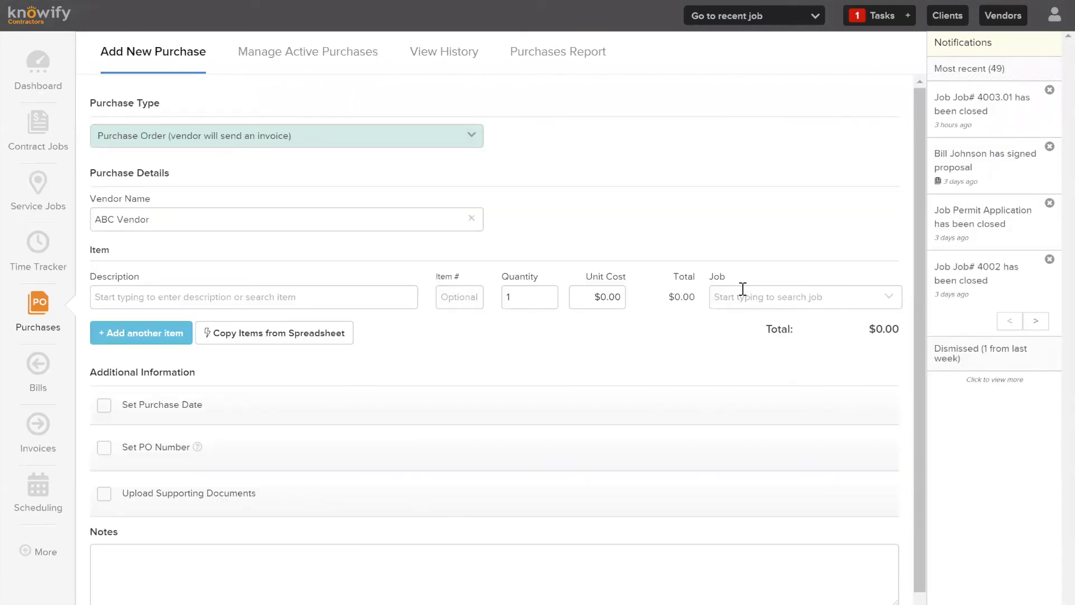
pyautogui.click(817, 301)
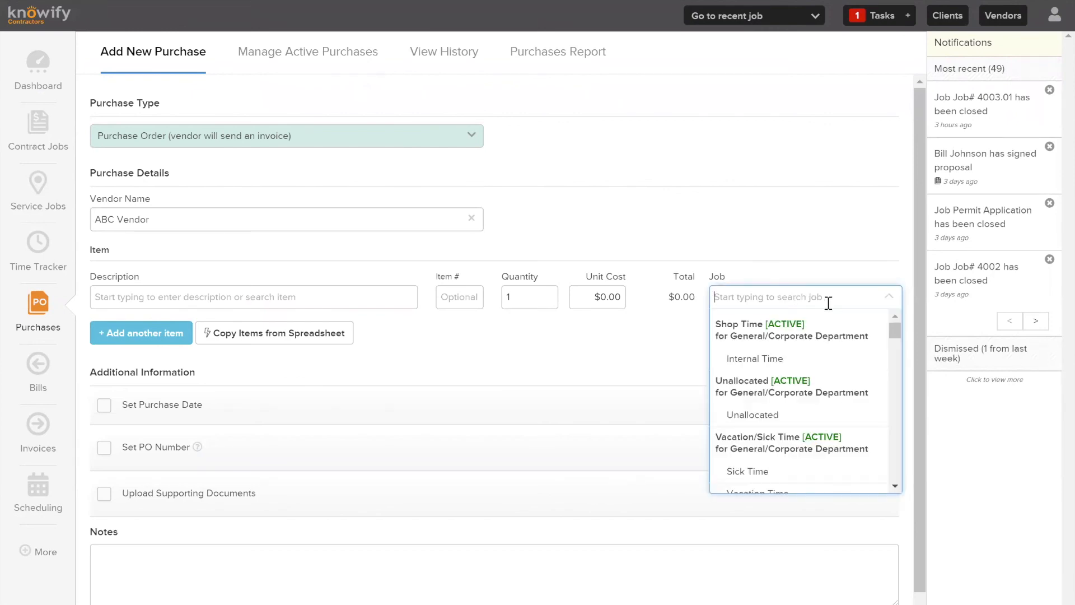
pyautogui.scroll(-1, 797, 338)
pyautogui.scroll(-2, 823, 336)
pyautogui.scroll(1, 810, 360)
pyautogui.scroll(-1, 822, 361)
pyautogui.scroll(-1, 821, 361)
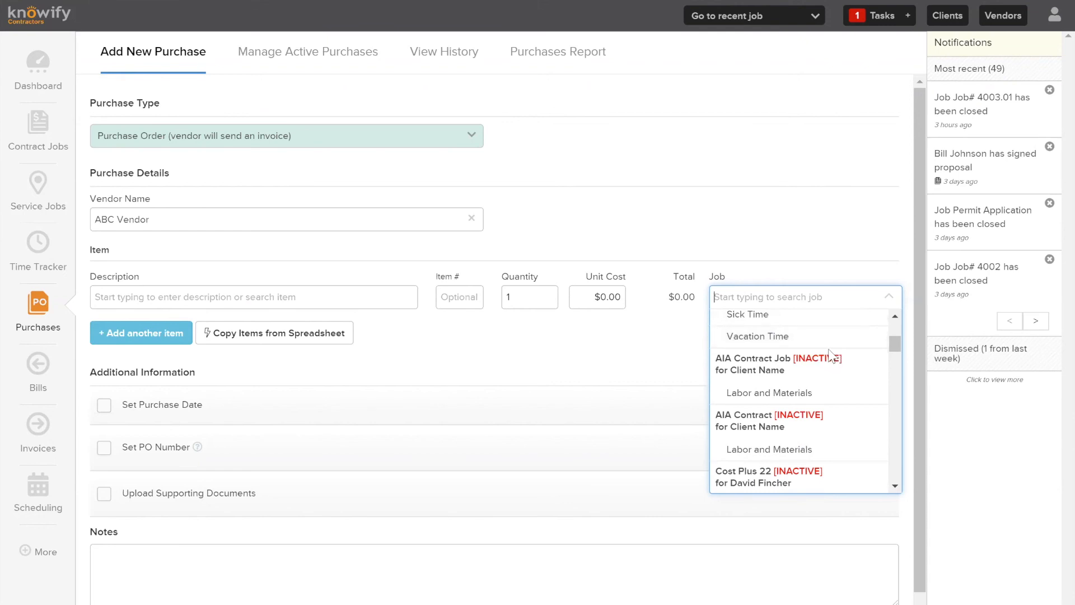
pyautogui.scroll(-3, 775, 357)
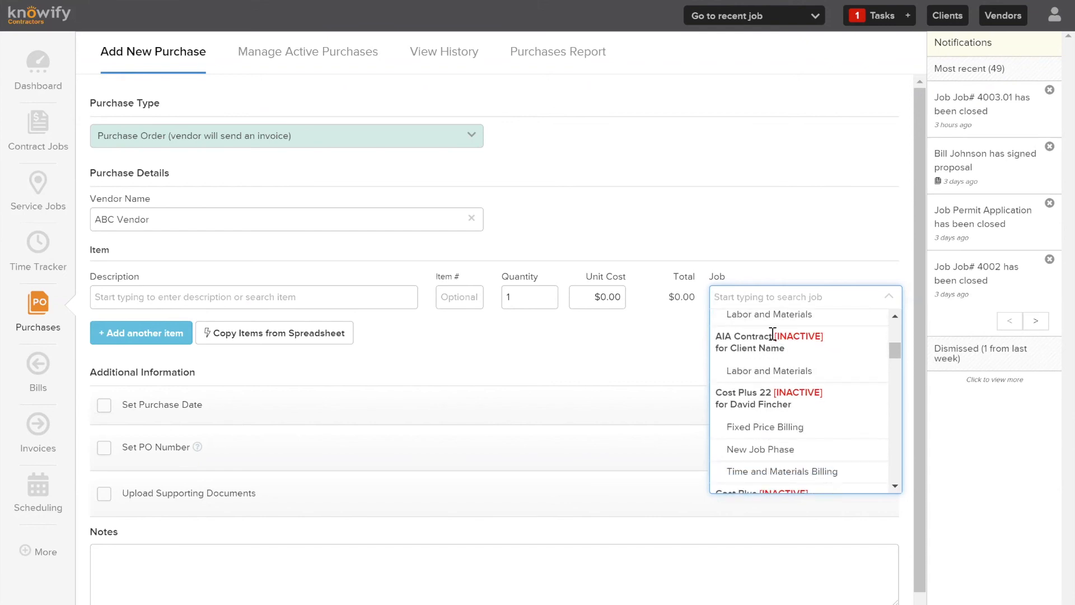
pyautogui.click(823, 335)
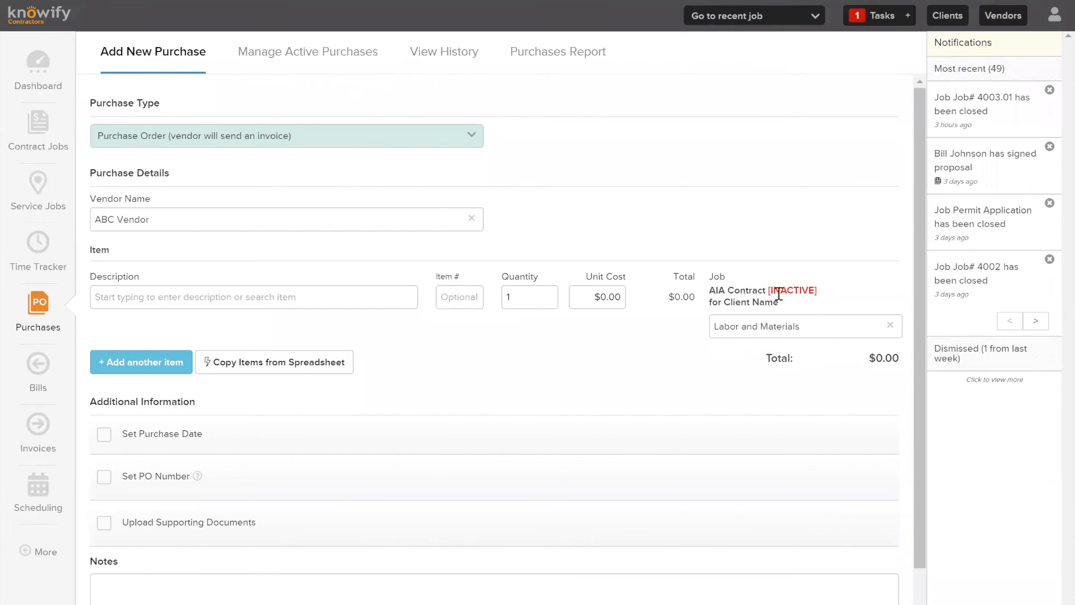
pyautogui.click(890, 324)
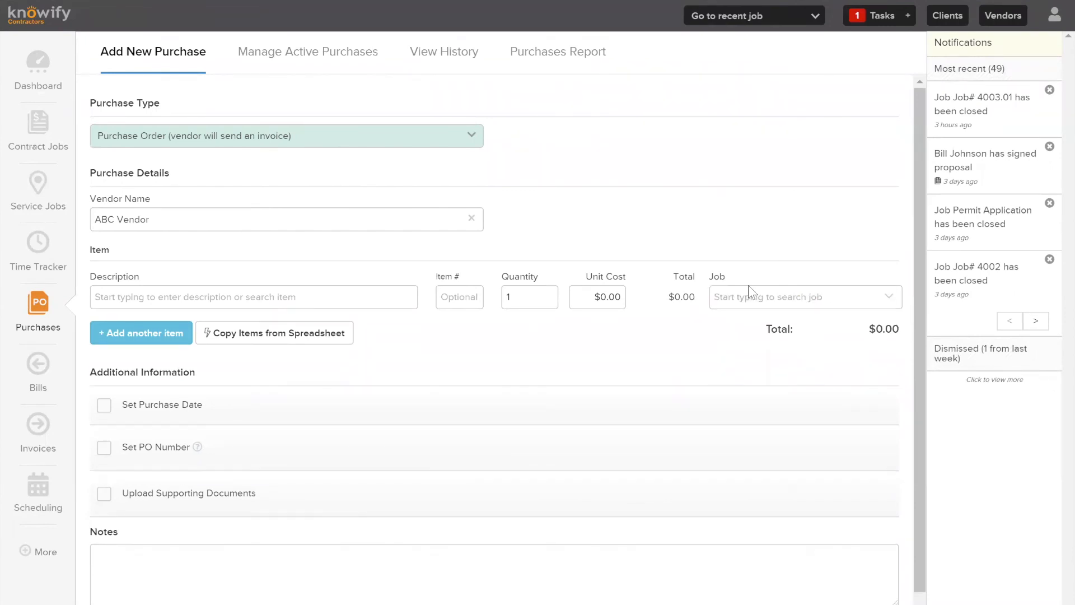
pyautogui.click(750, 292)
pyautogui.scroll(-2, 793, 361)
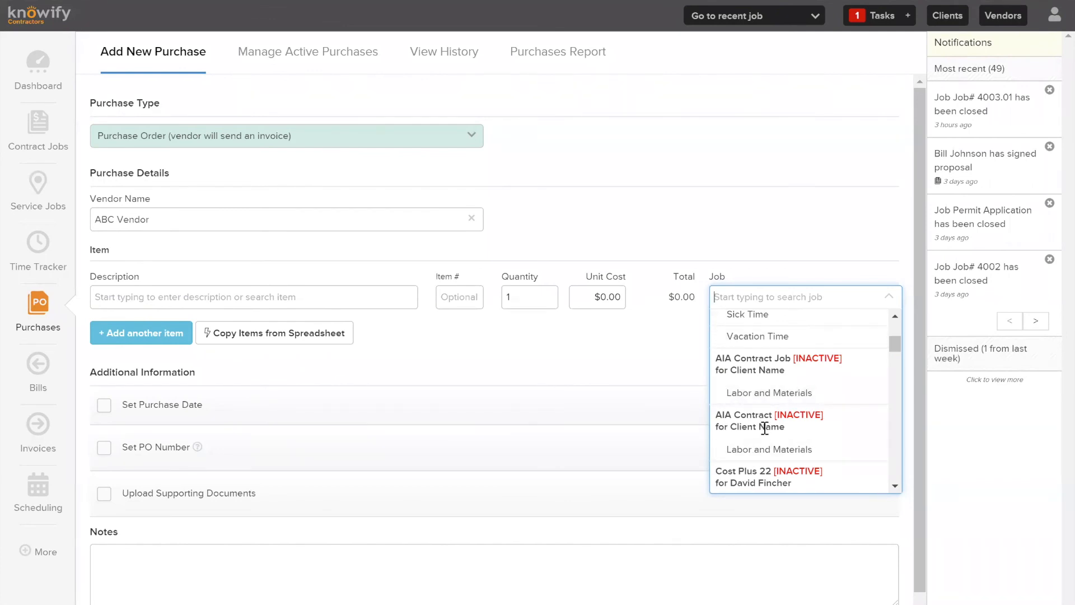
pyautogui.scroll(-3, 794, 332)
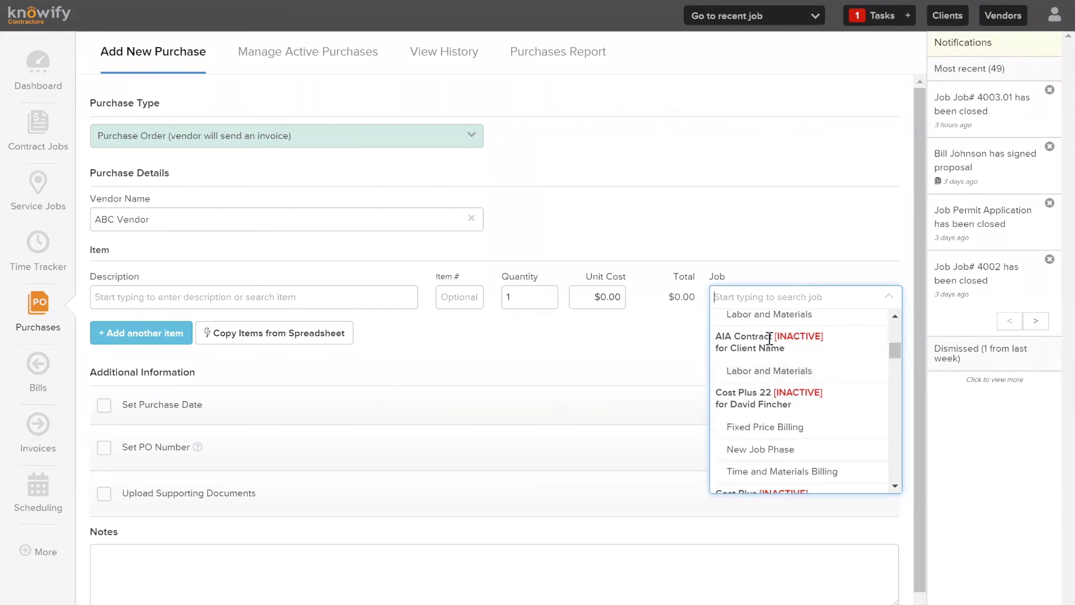
pyautogui.scroll(-5, 809, 355)
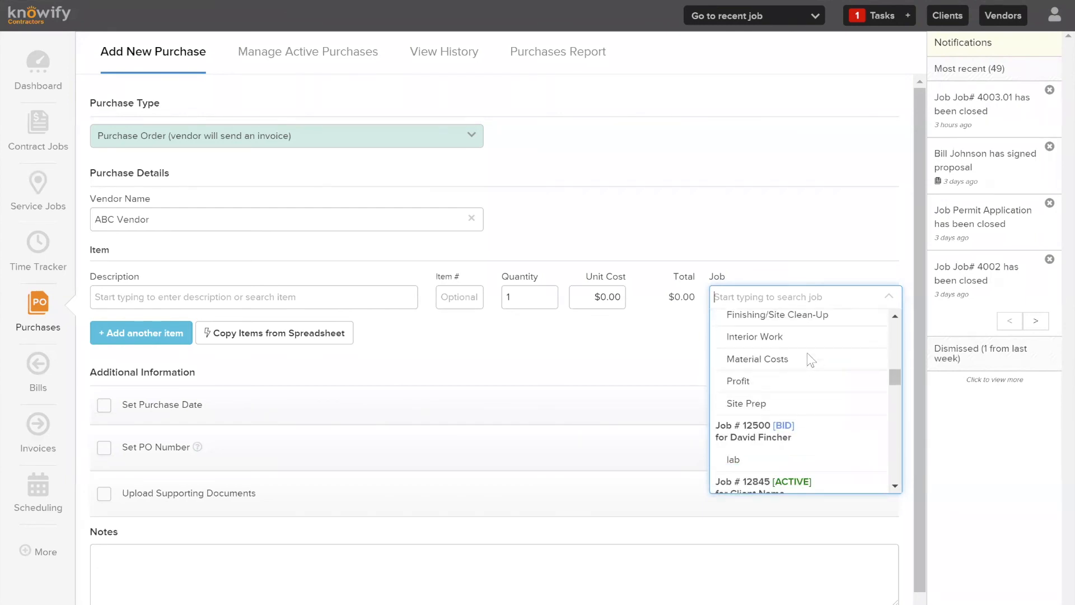
pyautogui.scroll(-6, 807, 360)
pyautogui.scroll(3, 783, 350)
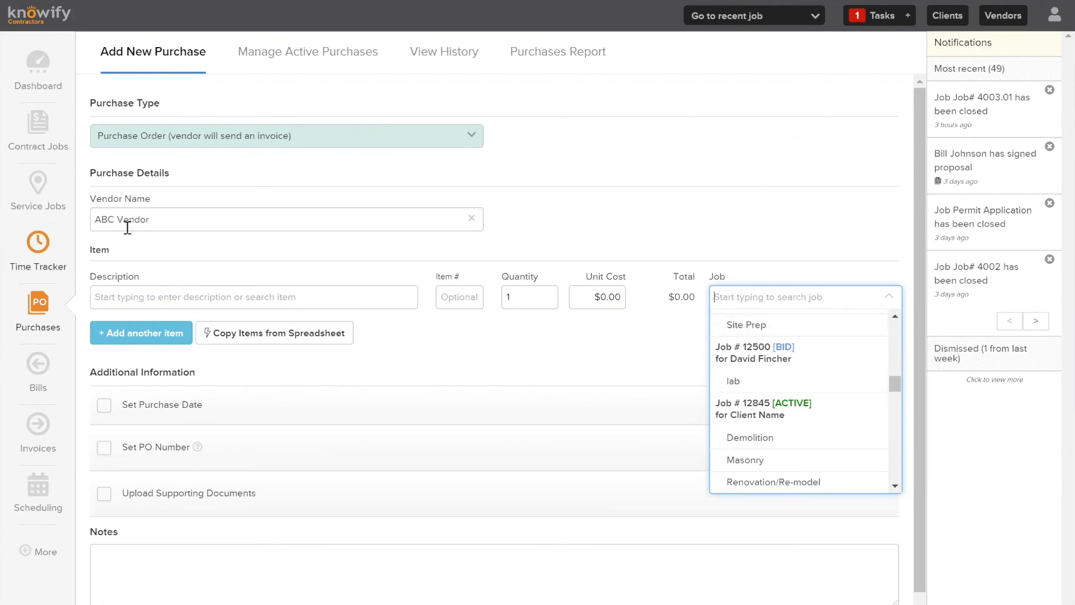
pyautogui.click(40, 79)
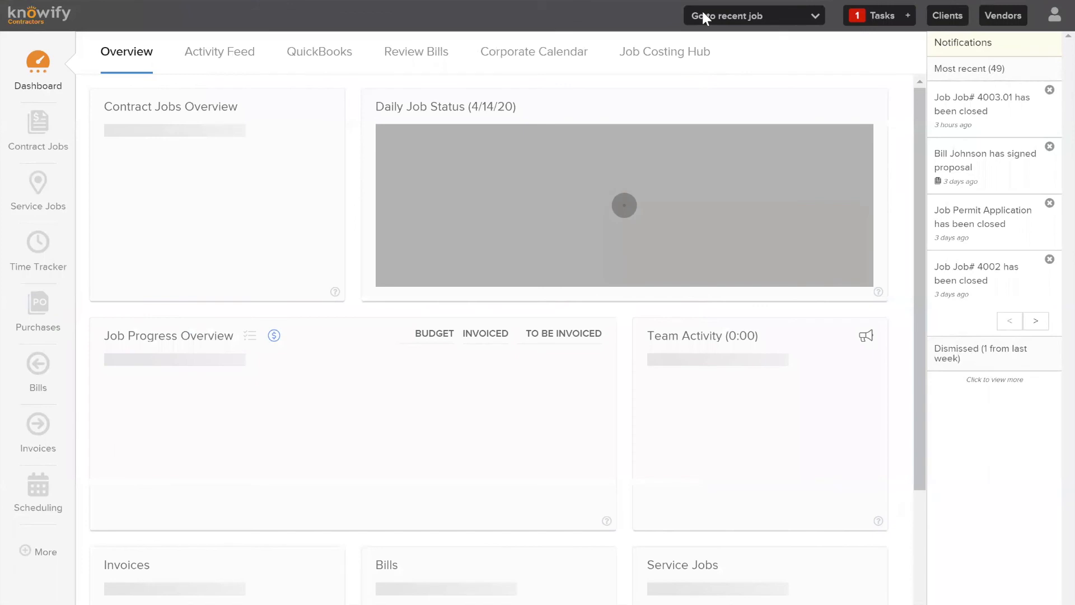